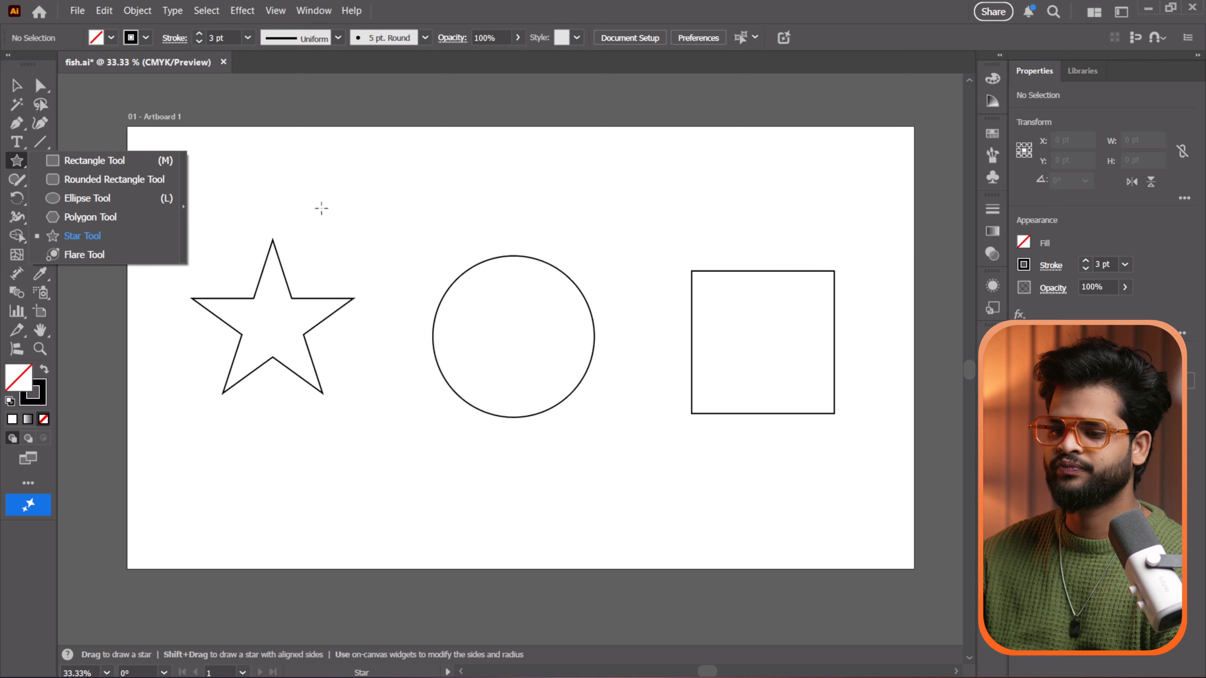
# Step: Delete the star beside the circle
pyautogui.press('v')
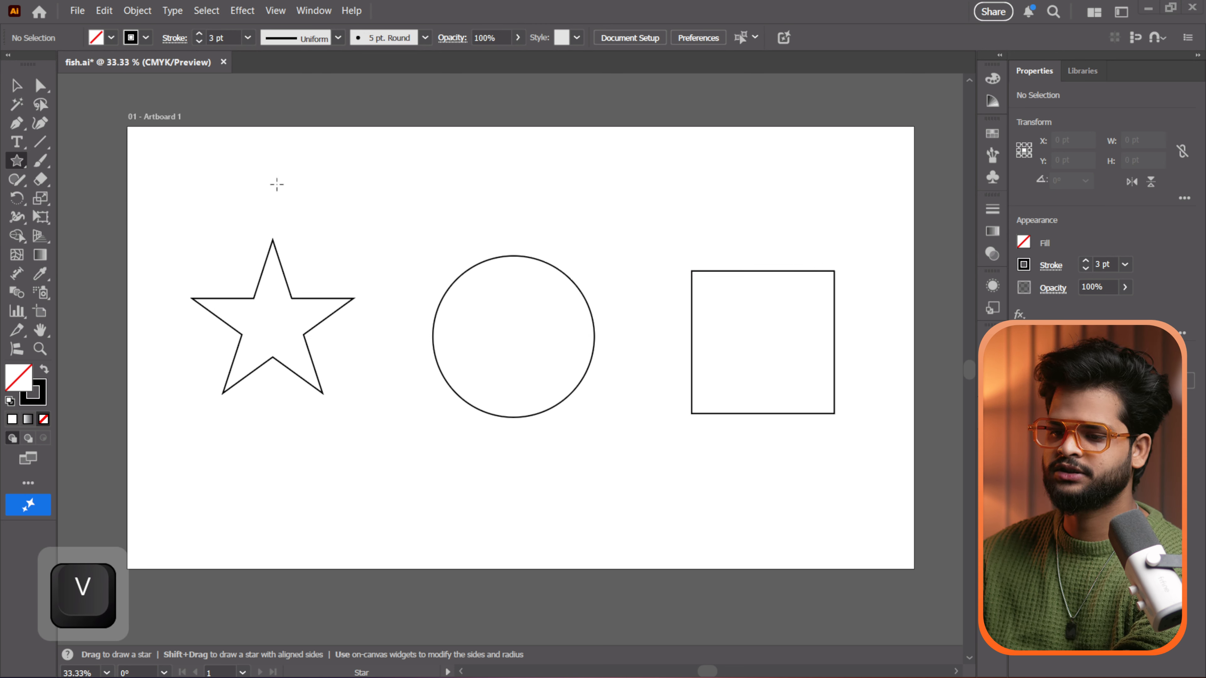
pyautogui.click(22, 89)
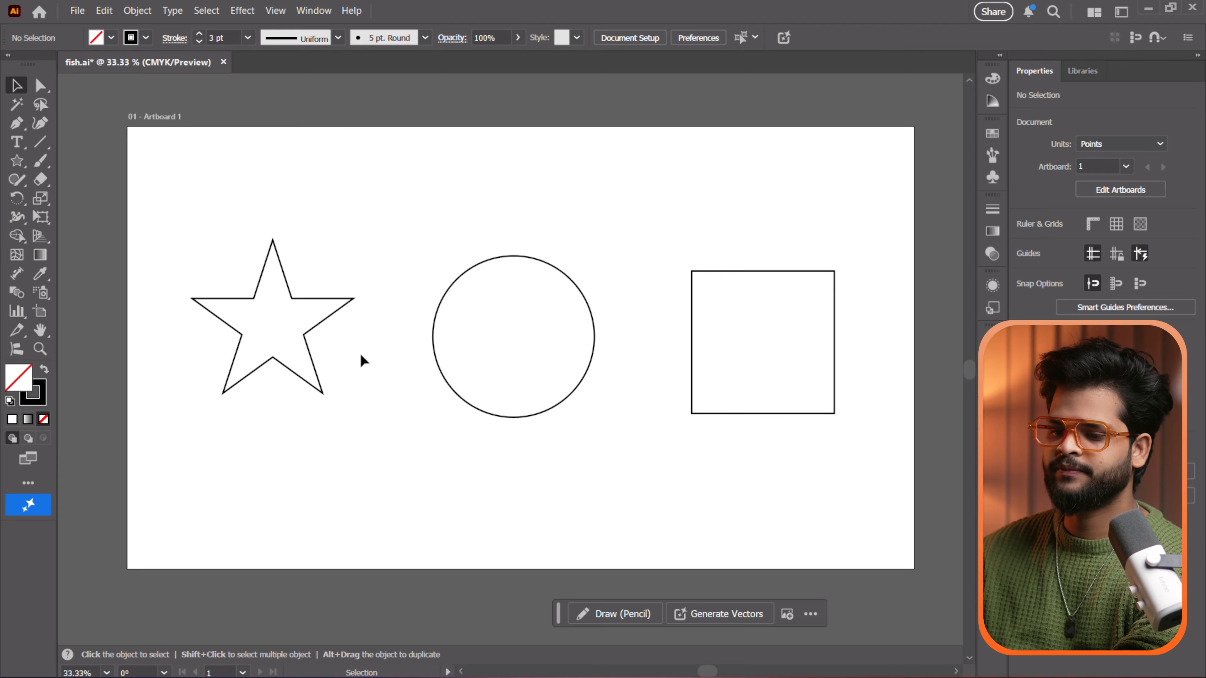
pyautogui.click(317, 329)
pyautogui.press('Delete')
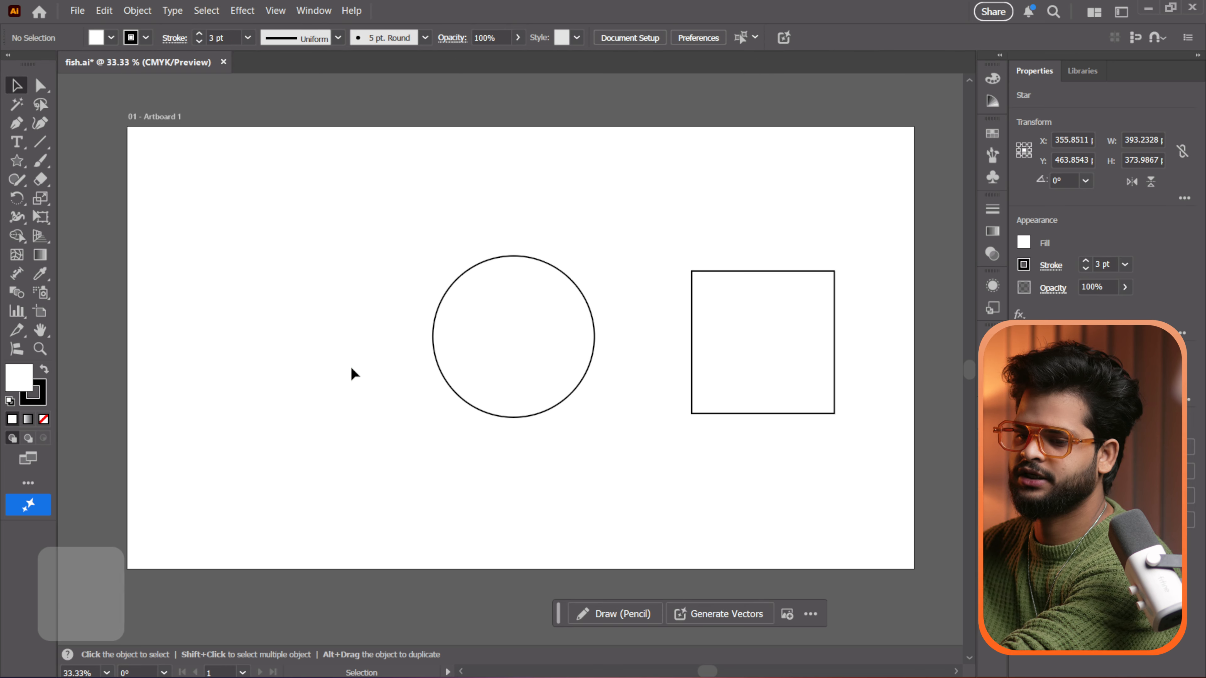
# Step: Draw a five-pointed star about 361 by 344 pt with aligned sides and place it level with the circle in the emptied spot
pyautogui.click(18, 162)
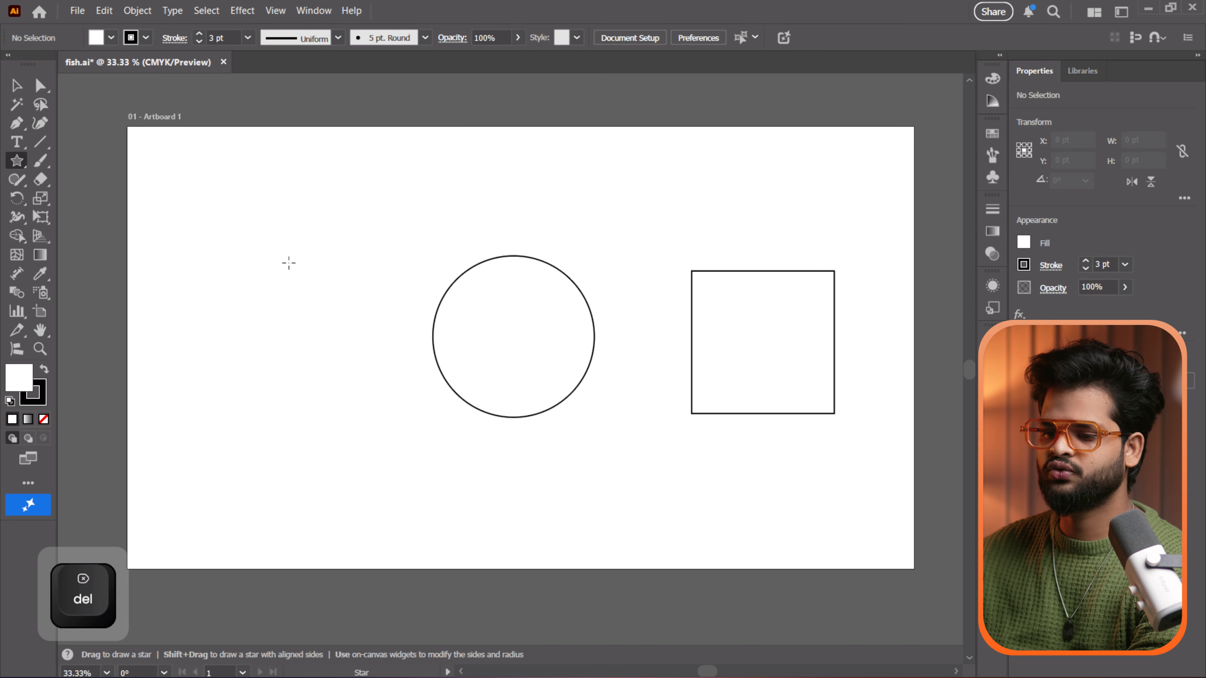
pyautogui.moveTo(213, 255); pyautogui.dragTo(274, 305)
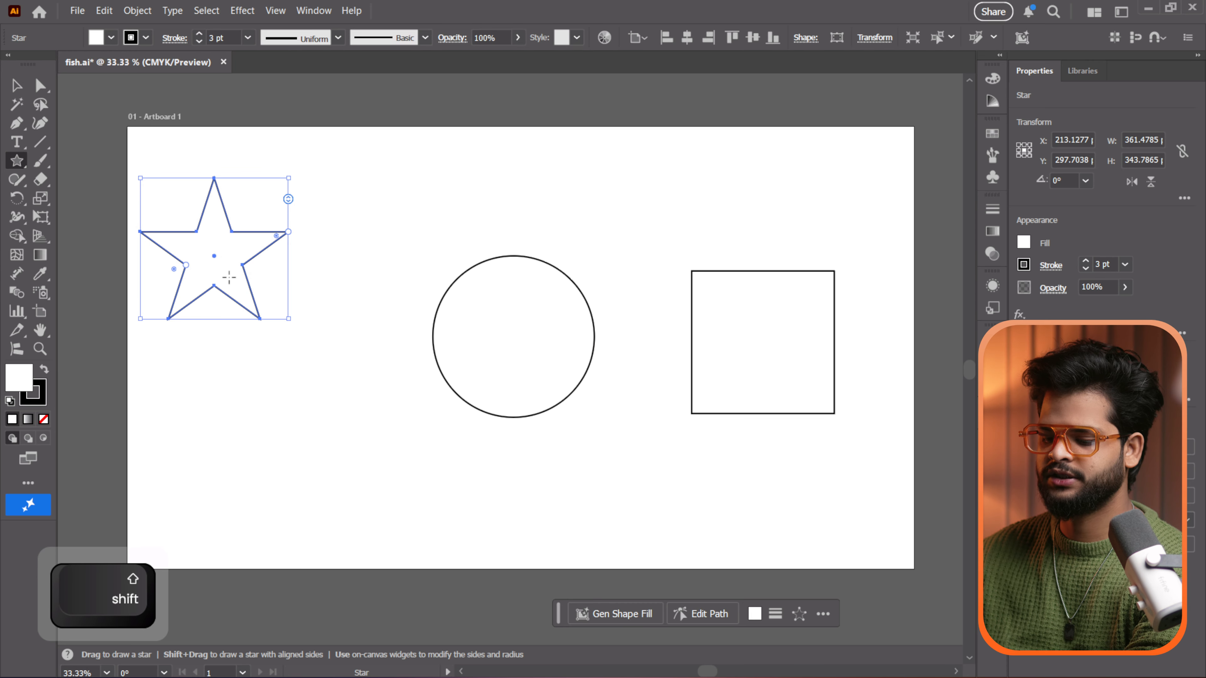
pyautogui.press('v')
pyautogui.moveTo(232, 255); pyautogui.dragTo(290, 326)
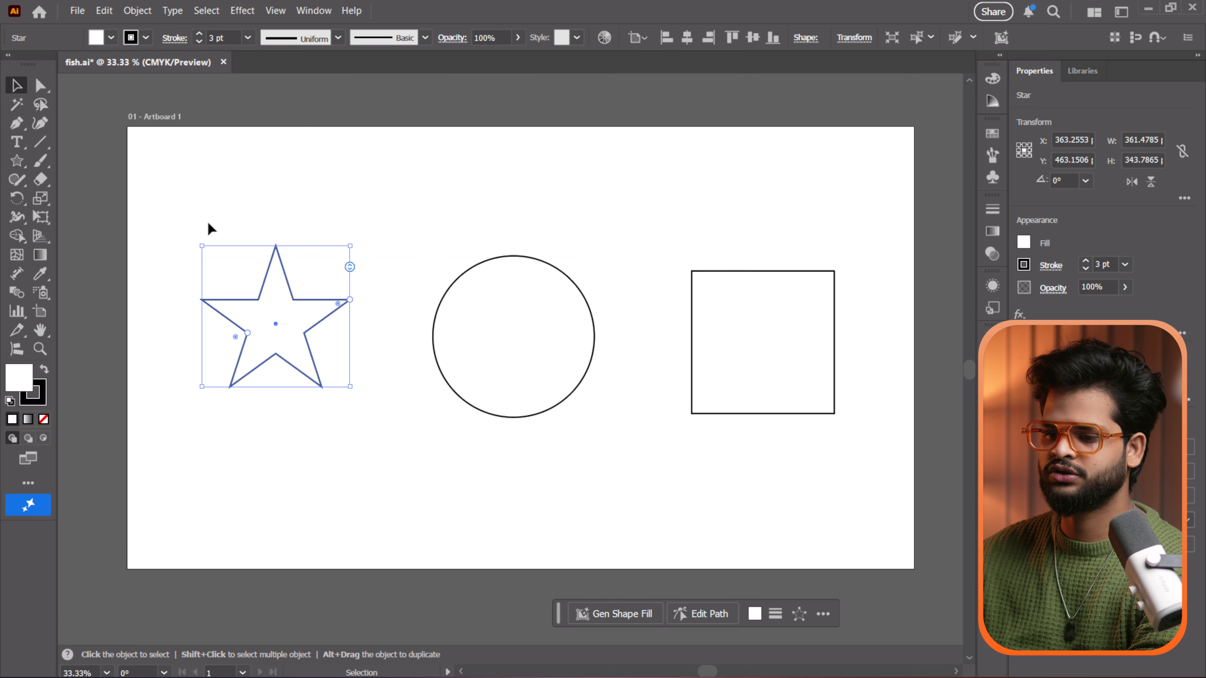
pyautogui.click(355, 193)
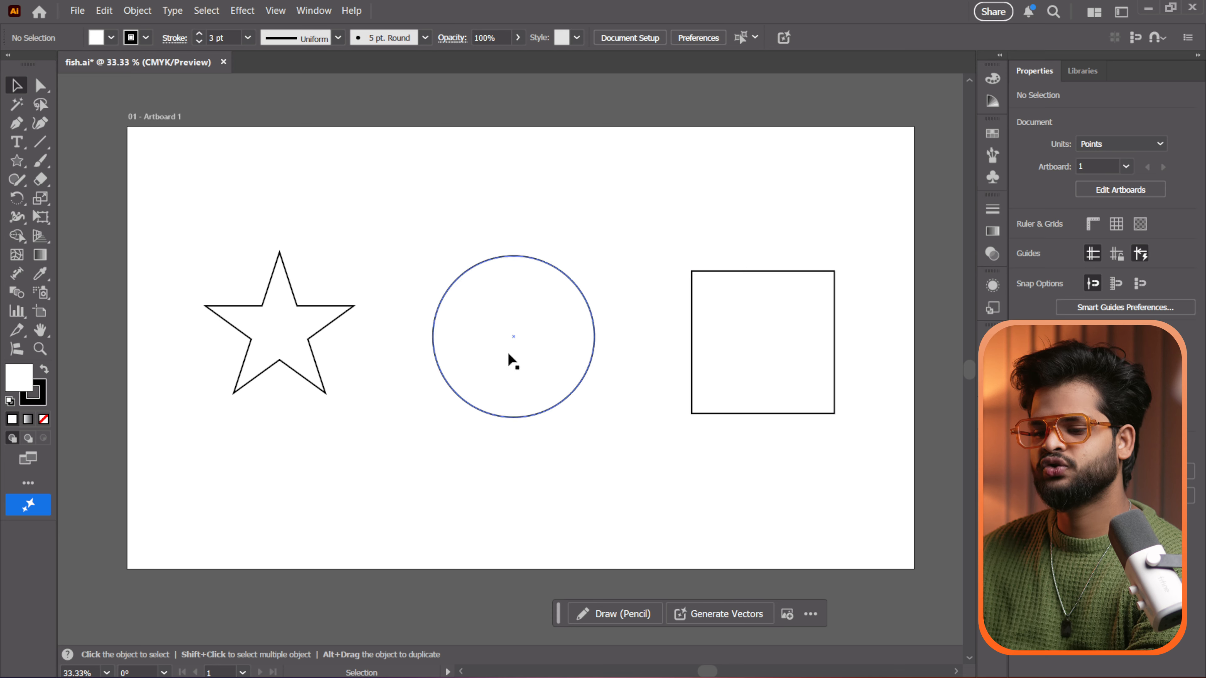
# Step: Move the circle and the star off the artboard, onto the canvas above and beside its upper-right corner
pyautogui.moveTo(468, 369); pyautogui.dragTo(498, 404)
pyautogui.scroll(-1, 354, 369)
pyautogui.scroll(-1, 354, 365)
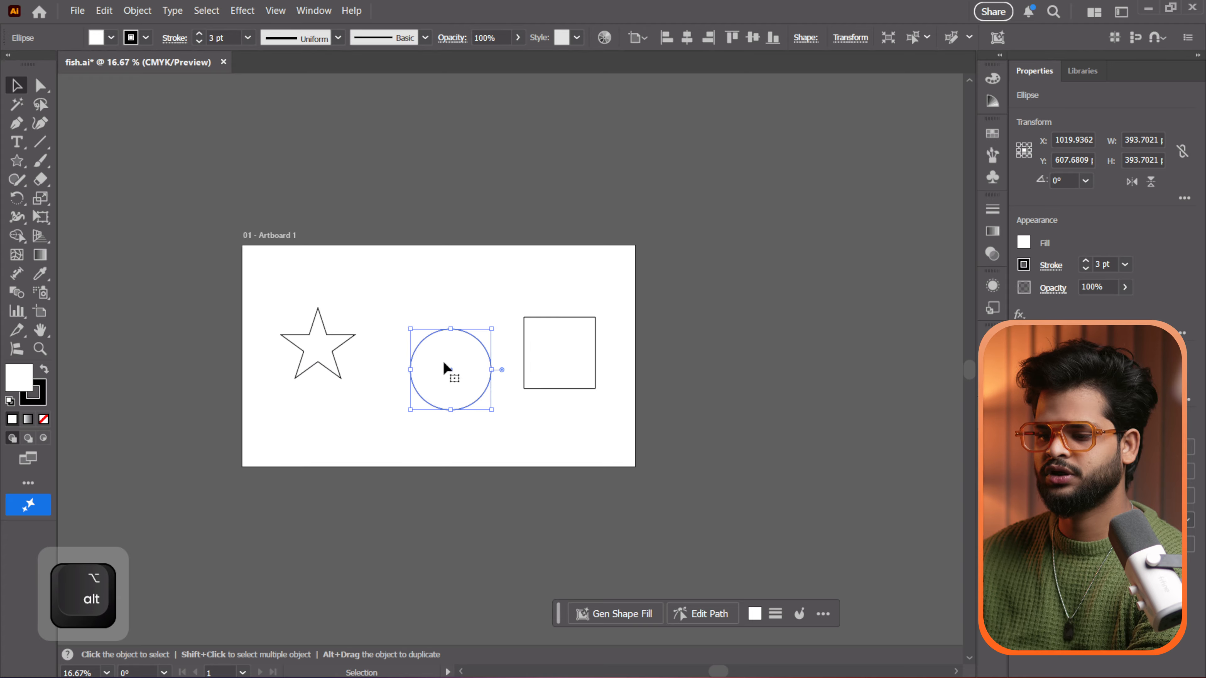
pyautogui.moveTo(445, 363); pyautogui.dragTo(758, 226)
pyautogui.moveTo(333, 331); pyautogui.dragTo(650, 141)
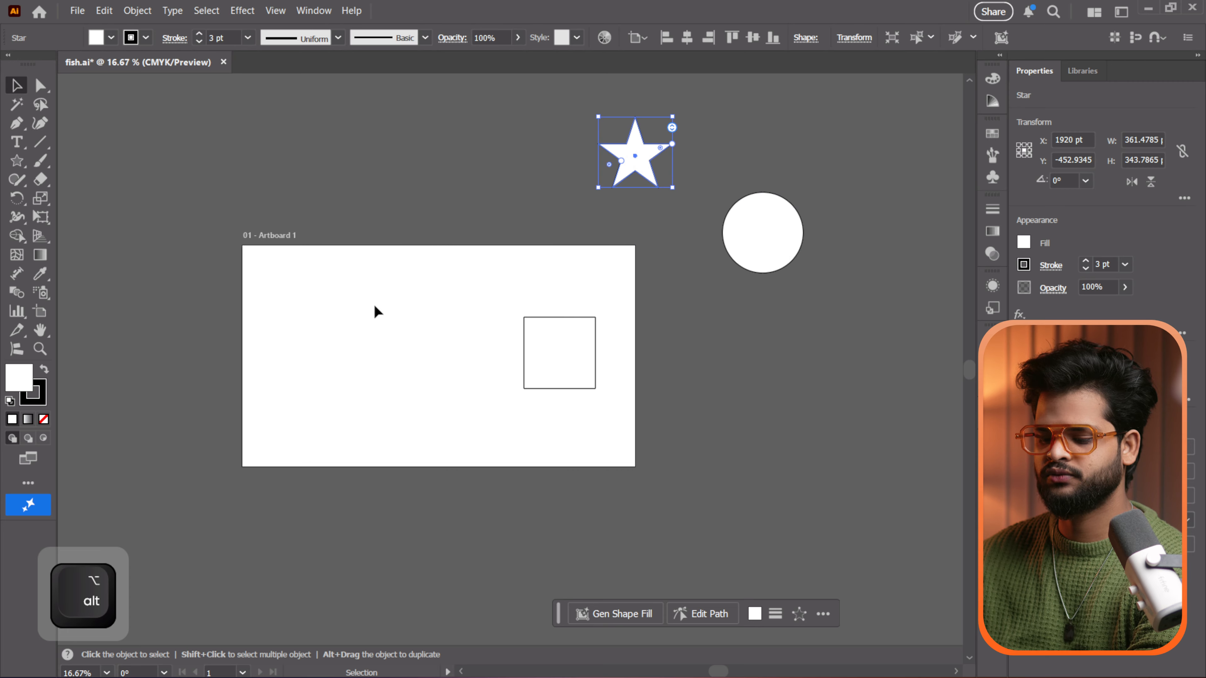
# Step: Move the square to about the middle of the artboard
pyautogui.scroll(1, 358, 298)
pyautogui.moveTo(683, 396); pyautogui.dragTo(496, 386)
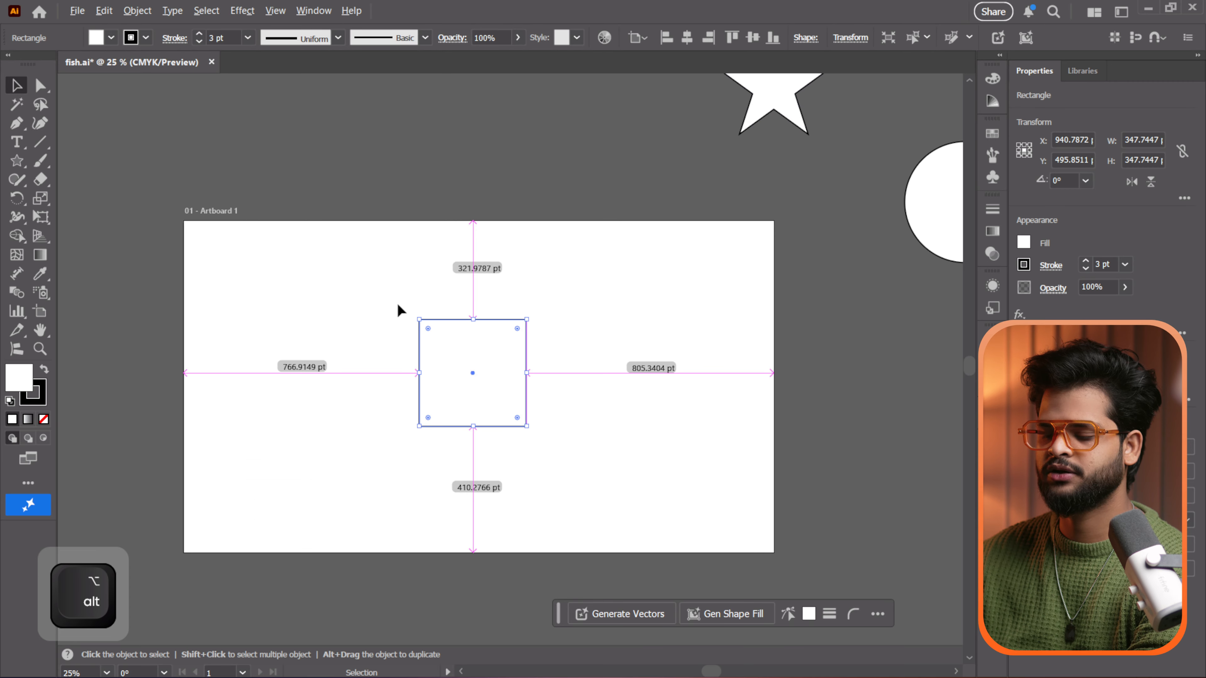
pyautogui.scroll(1, 388, 299)
pyautogui.scroll(-1, 388, 299)
pyautogui.scroll(1, 387, 299)
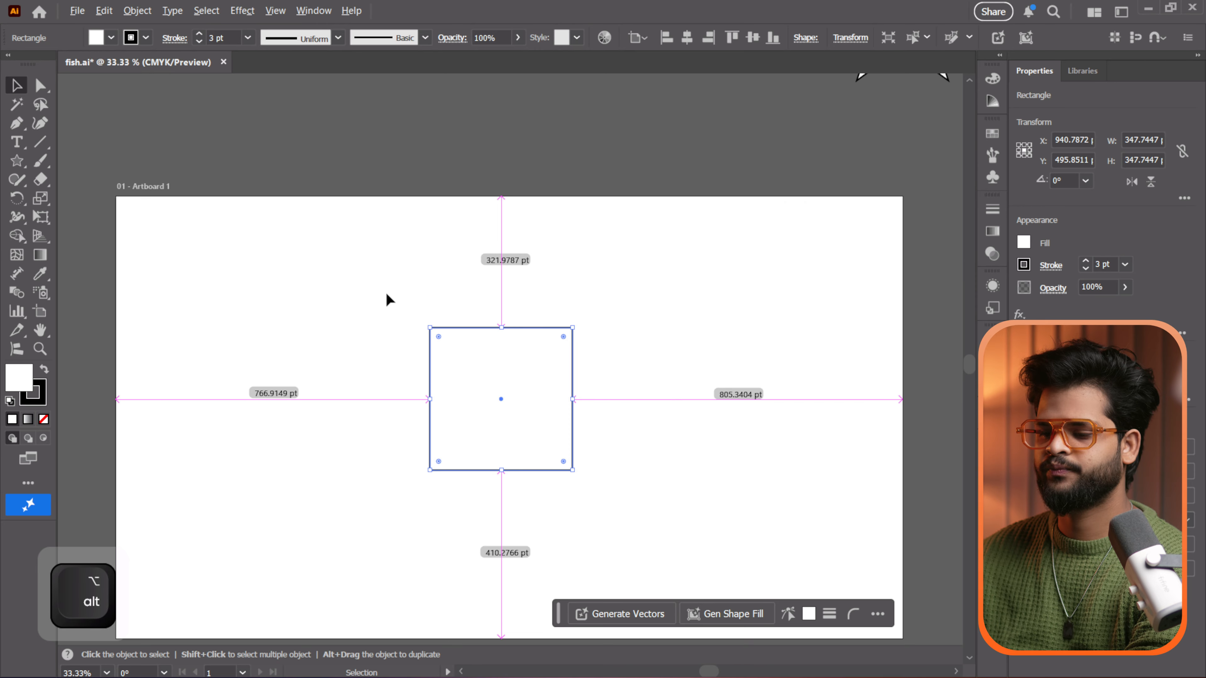
pyautogui.moveTo(389, 282); pyautogui.dragTo(380, 221)
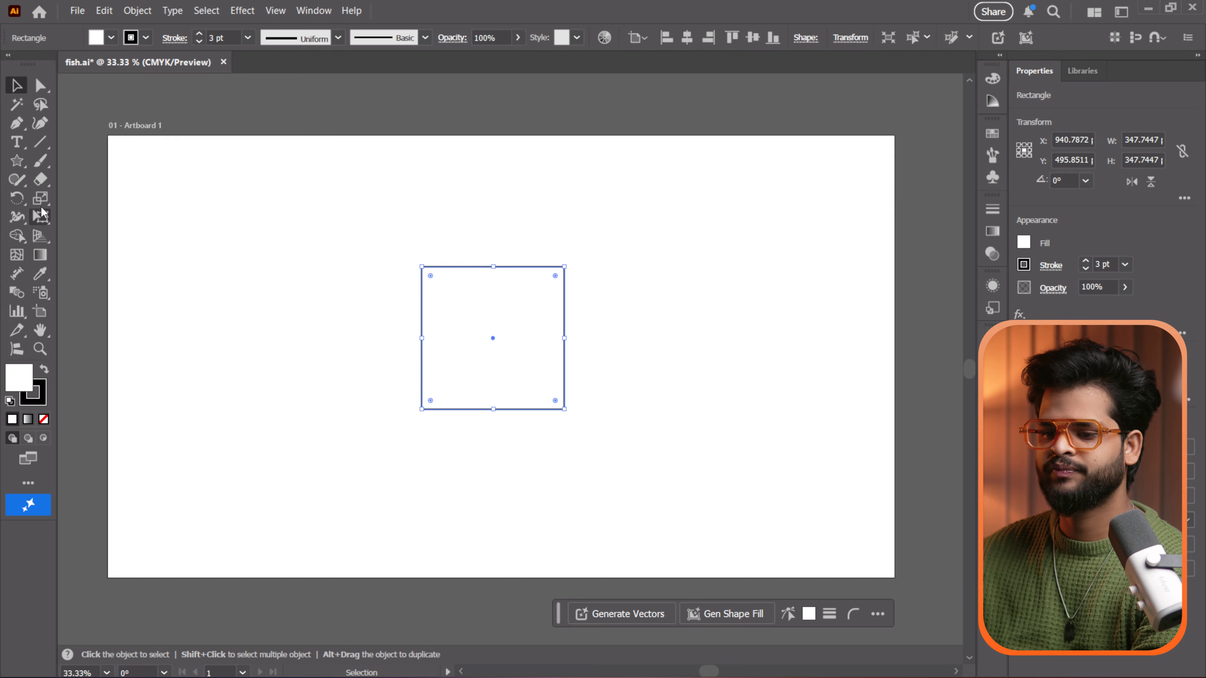
# Step: Select the square with the Direct Selection tool to examine its anchor points and corner widgets
pyautogui.click(22, 167)
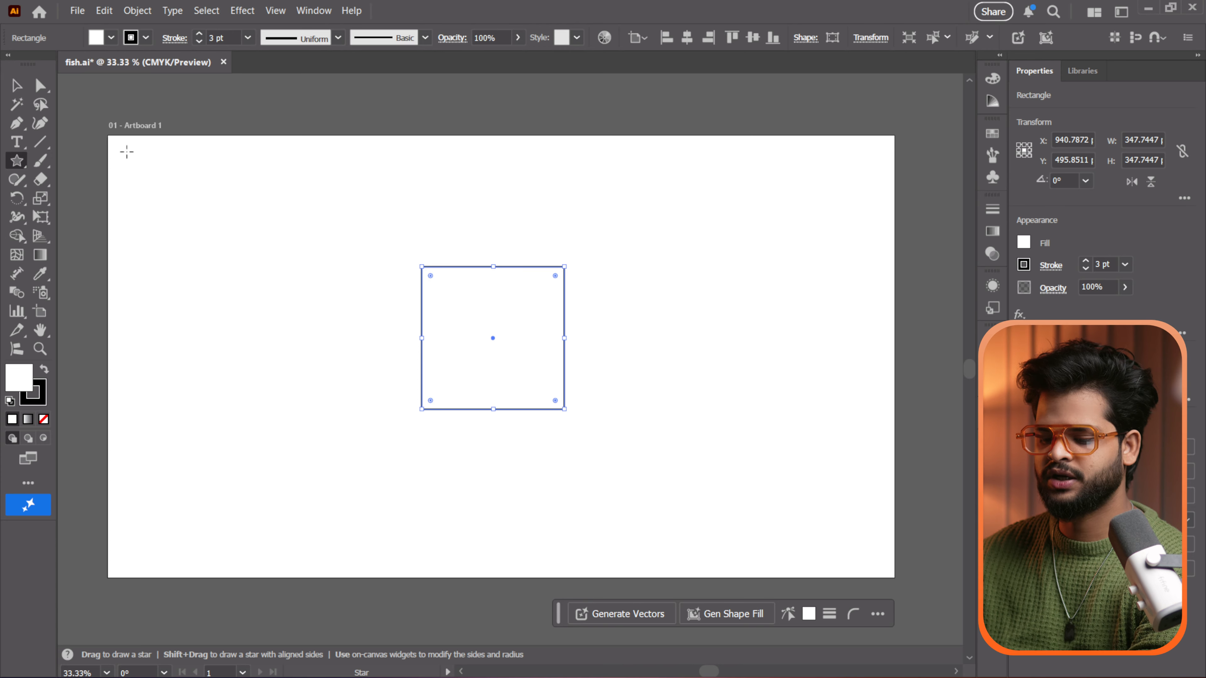
pyautogui.press('a')
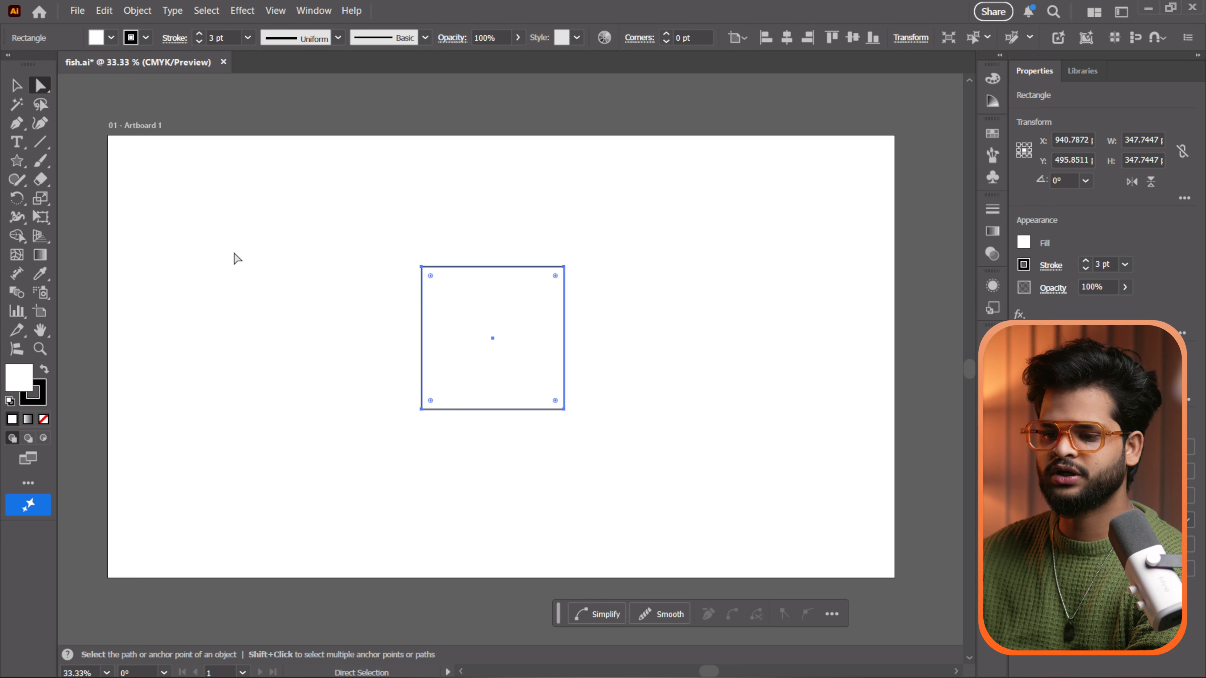
pyautogui.click(311, 313)
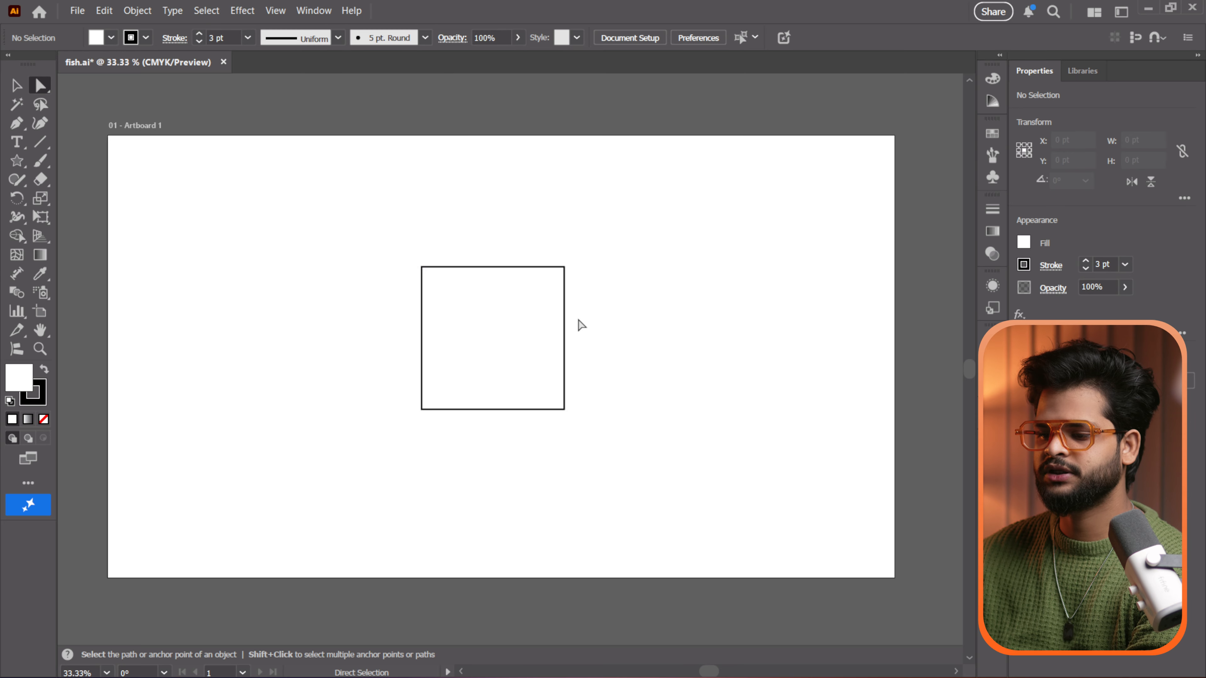
pyautogui.click(549, 319)
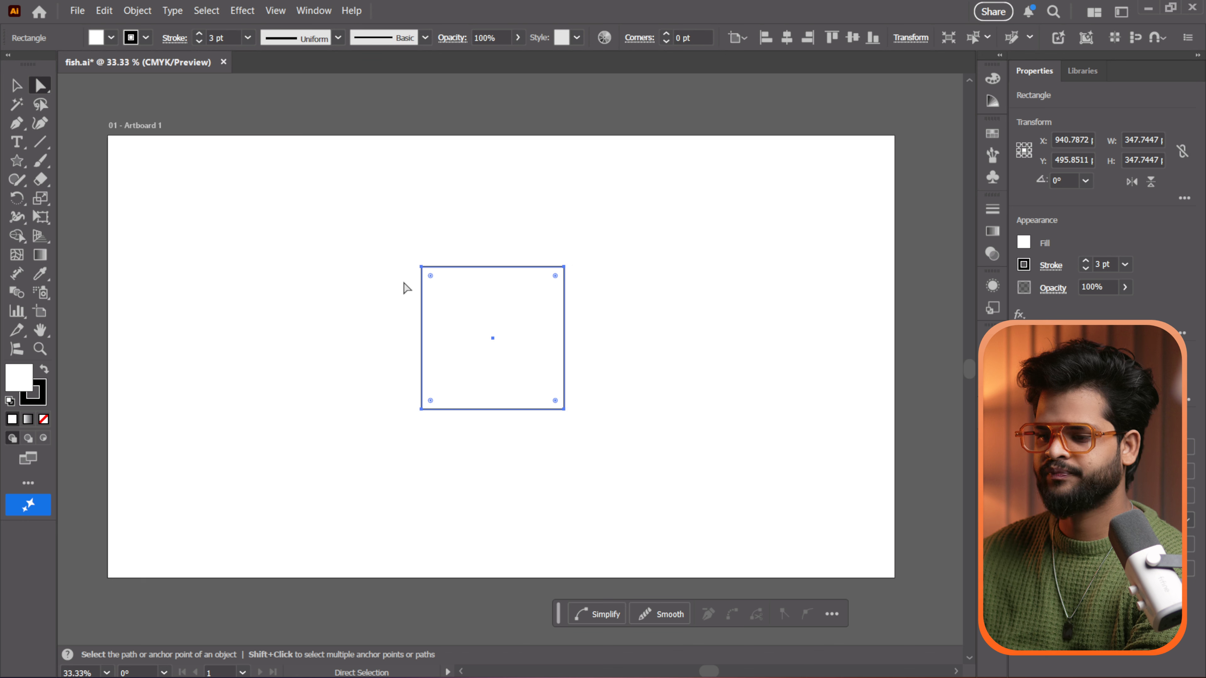
pyautogui.scroll(1, 415, 253)
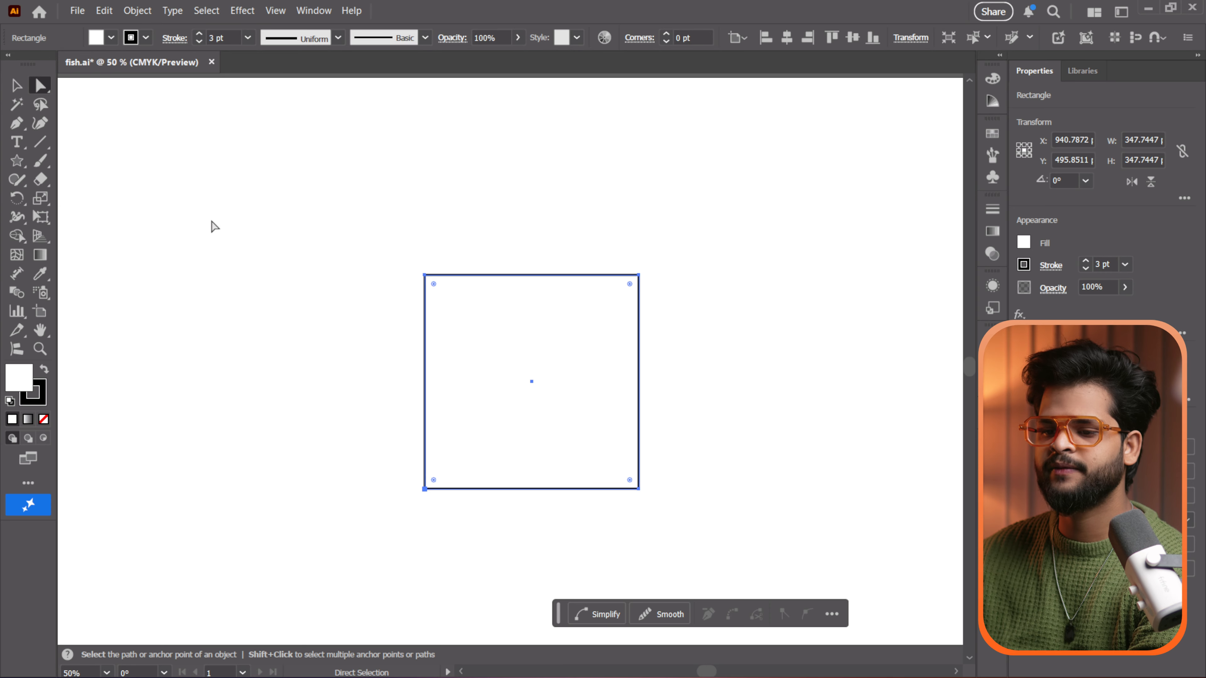
# Step: Scale the square proportionally to about 316 pt per side and reposition it near the middle of the artboard
pyautogui.click(15, 86)
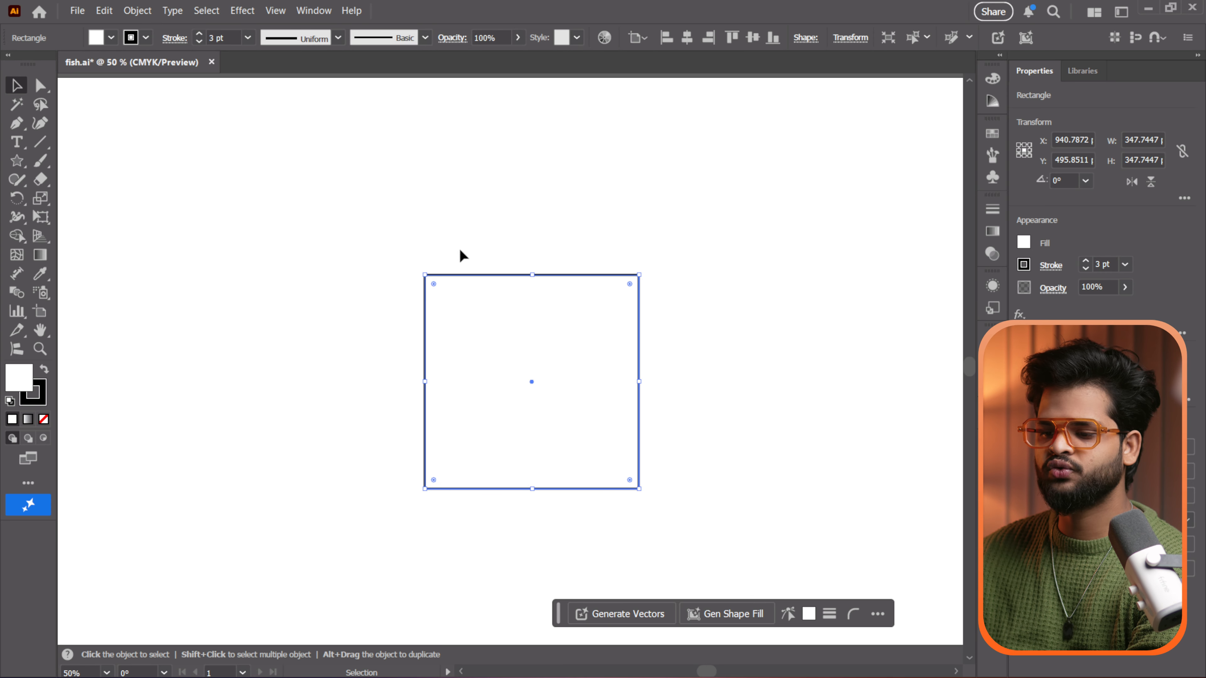
pyautogui.moveTo(554, 358); pyautogui.dragTo(519, 323)
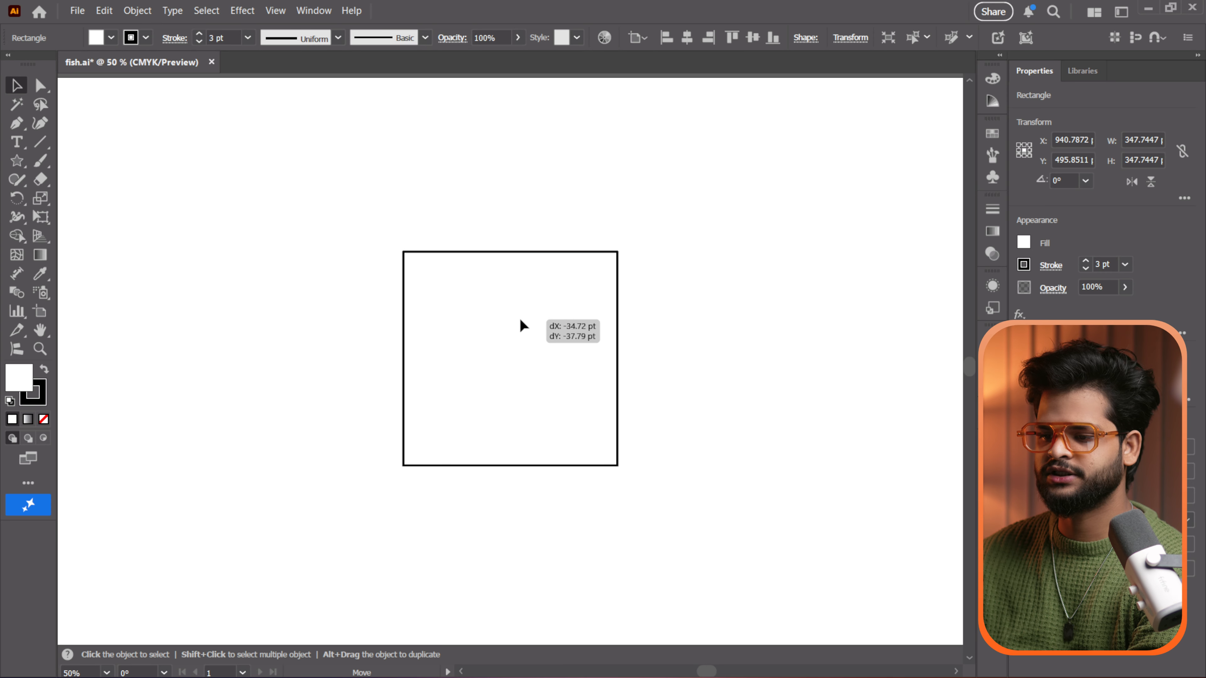
pyautogui.moveTo(621, 468); pyautogui.dragTo(613, 439)
pyautogui.click(633, 354)
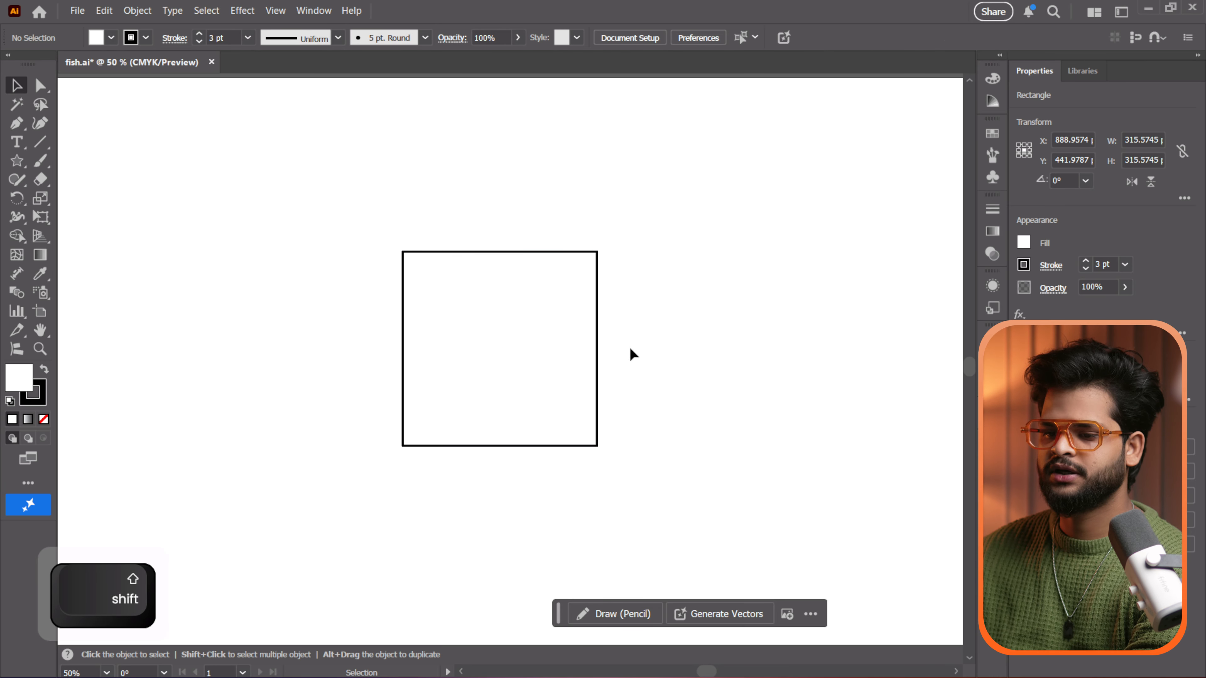
pyautogui.click(39, 87)
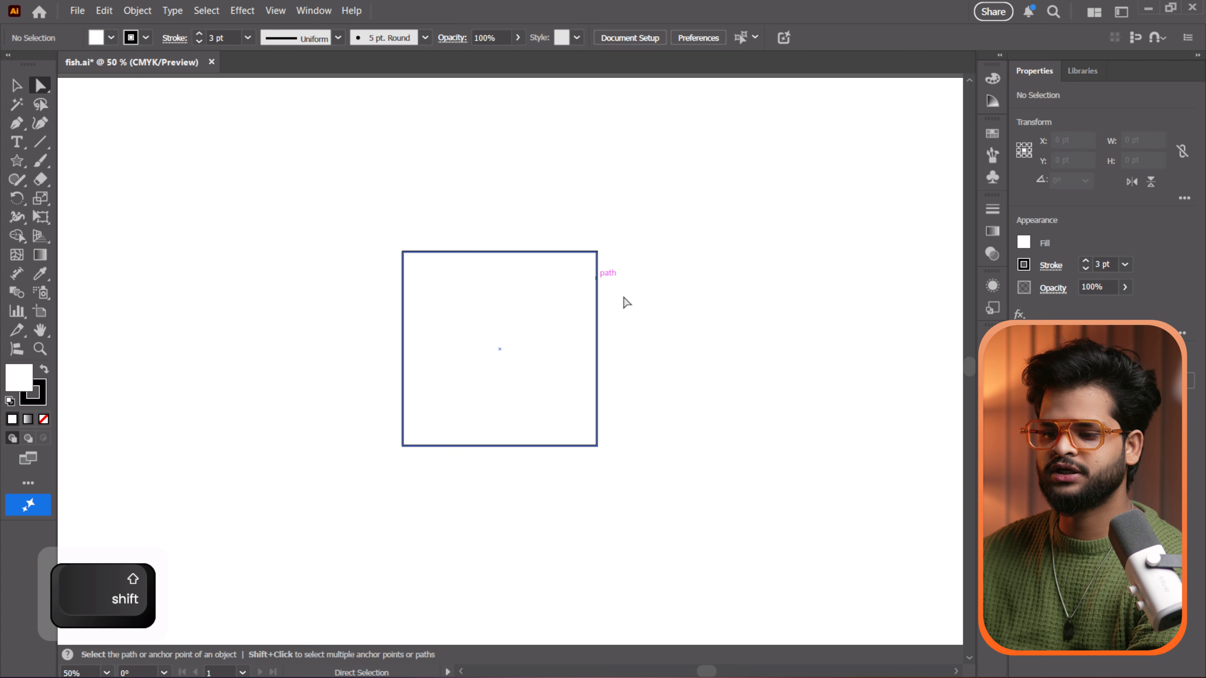
pyautogui.moveTo(527, 344); pyautogui.dragTo(551, 367)
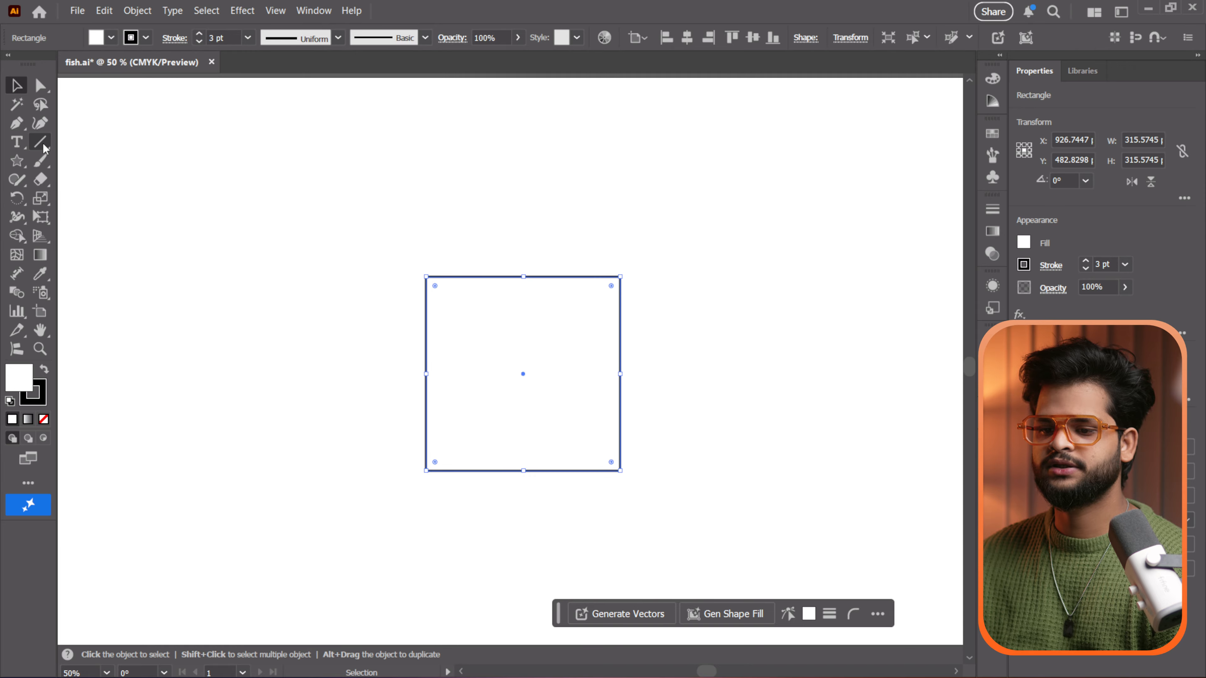
# Step: Draw a straight horizontal line about 558 pt long above the square with the Line Segment tool
pyautogui.click(40, 145)
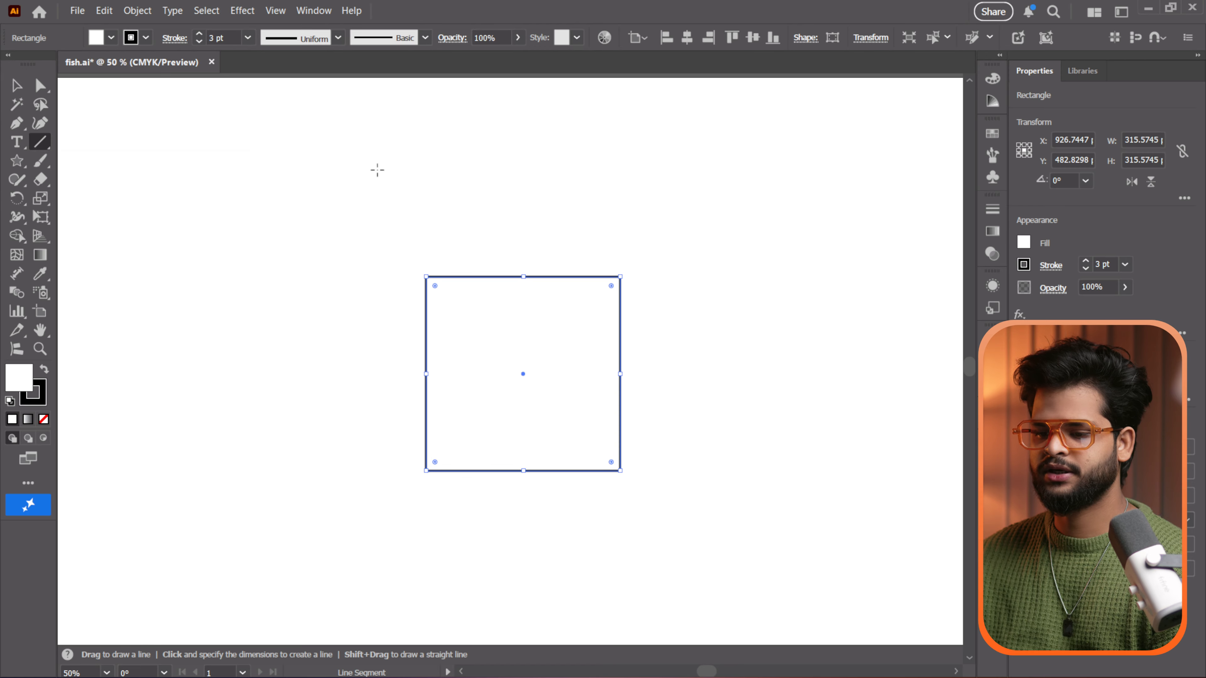
pyautogui.moveTo(337, 160); pyautogui.dragTo(681, 173)
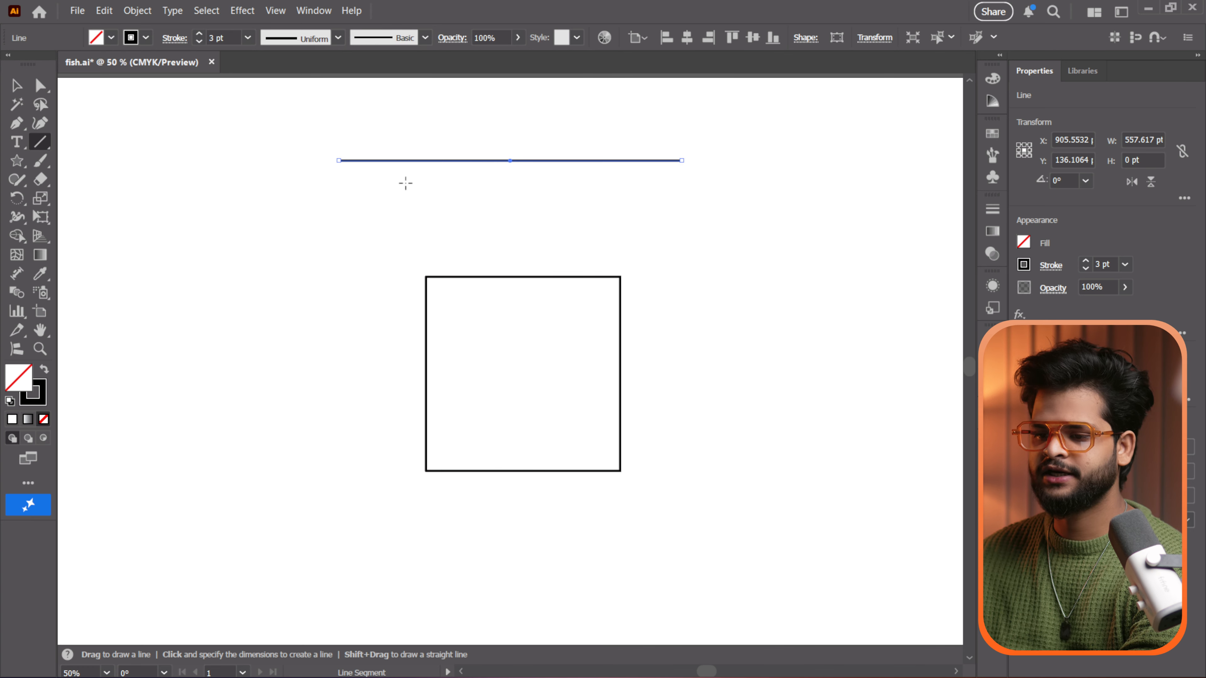
# Step: Examine the anchor points at both ends of the line and select its segment with the Direct Selection tool
pyautogui.scroll(3, 318, 133)
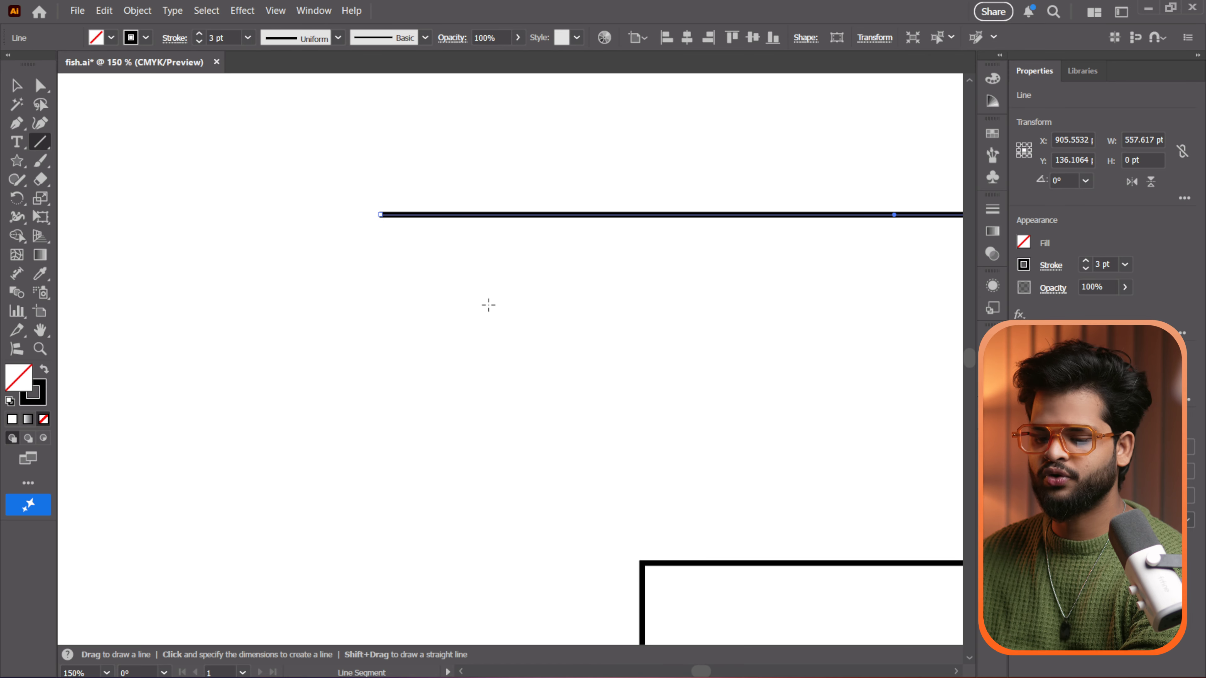
pyautogui.press('space')
pyautogui.moveTo(726, 292); pyautogui.dragTo(348, 321)
pyautogui.moveTo(770, 319); pyautogui.dragTo(496, 347)
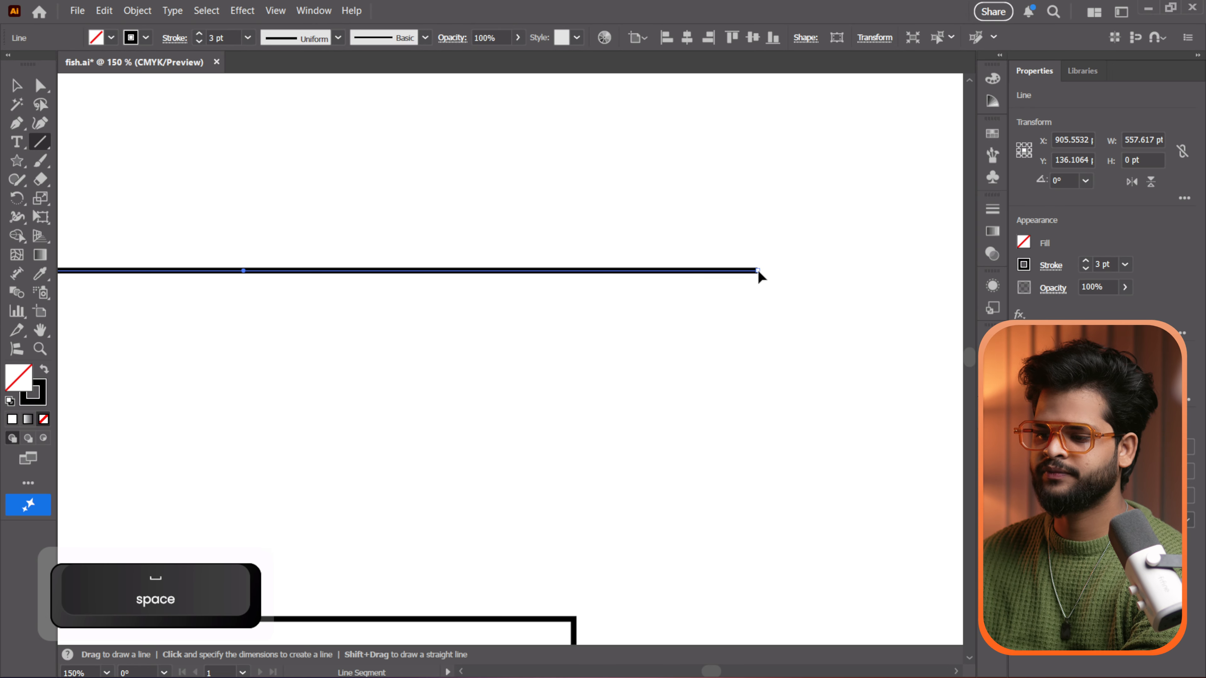
pyautogui.click(39, 86)
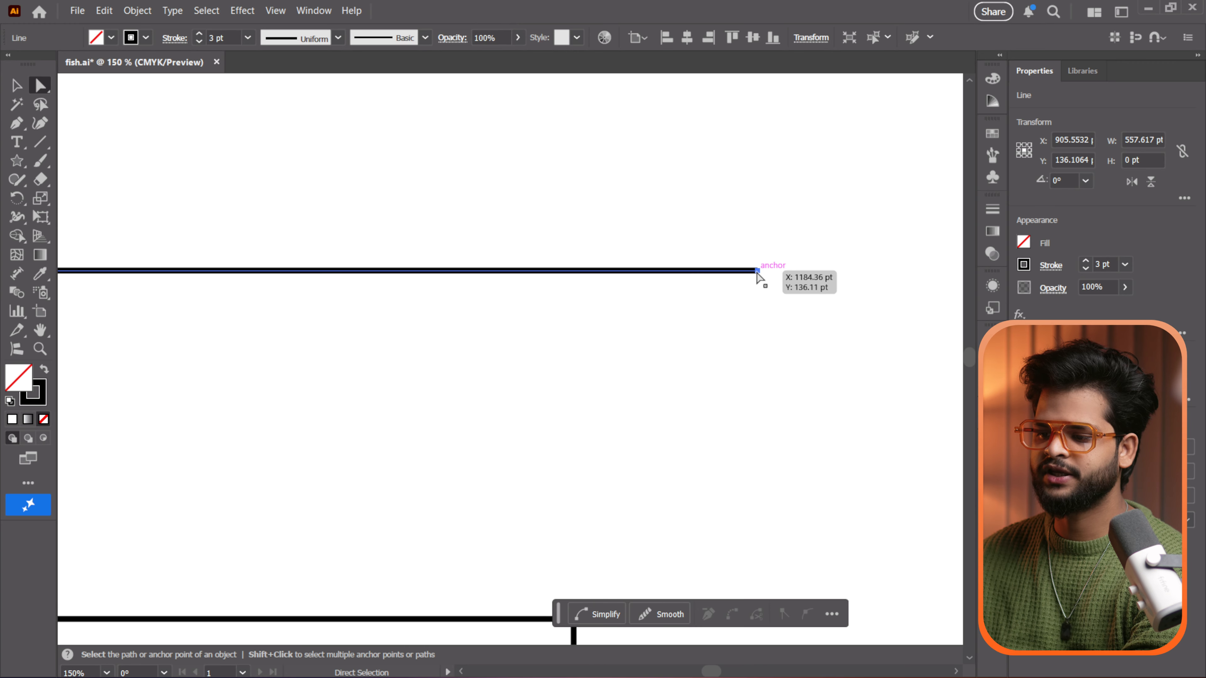
pyautogui.press('space')
pyautogui.moveTo(207, 339); pyautogui.dragTo(587, 350)
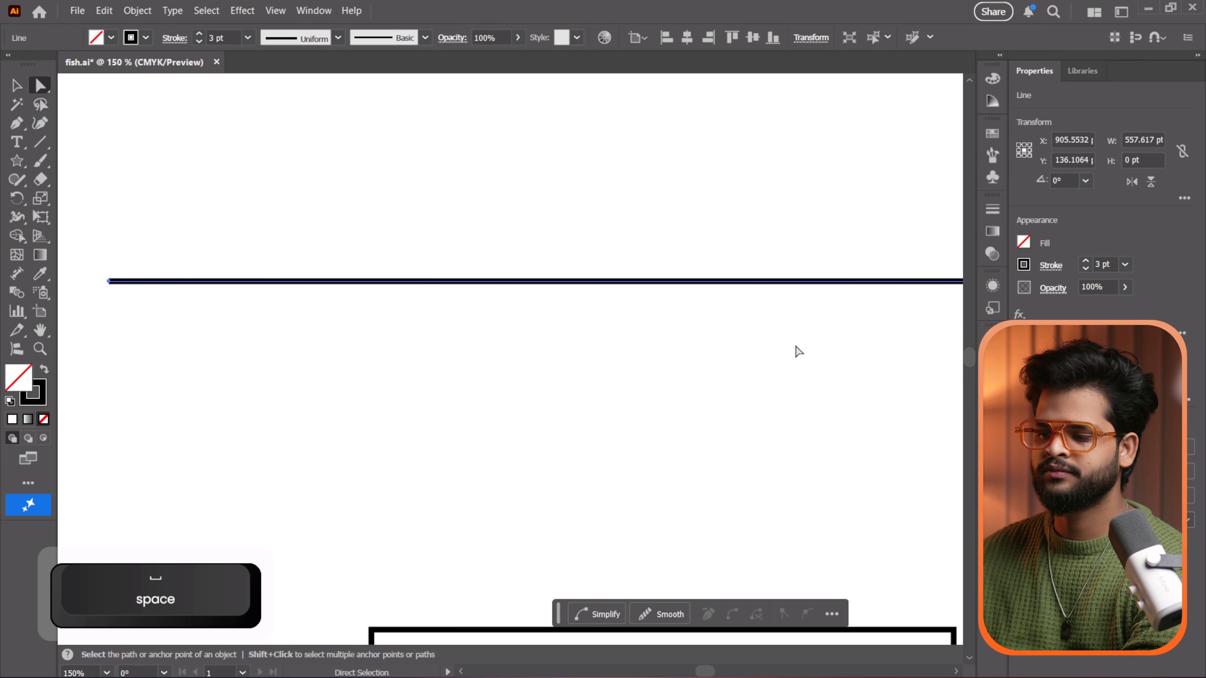
pyautogui.scroll(-1, 477, 396)
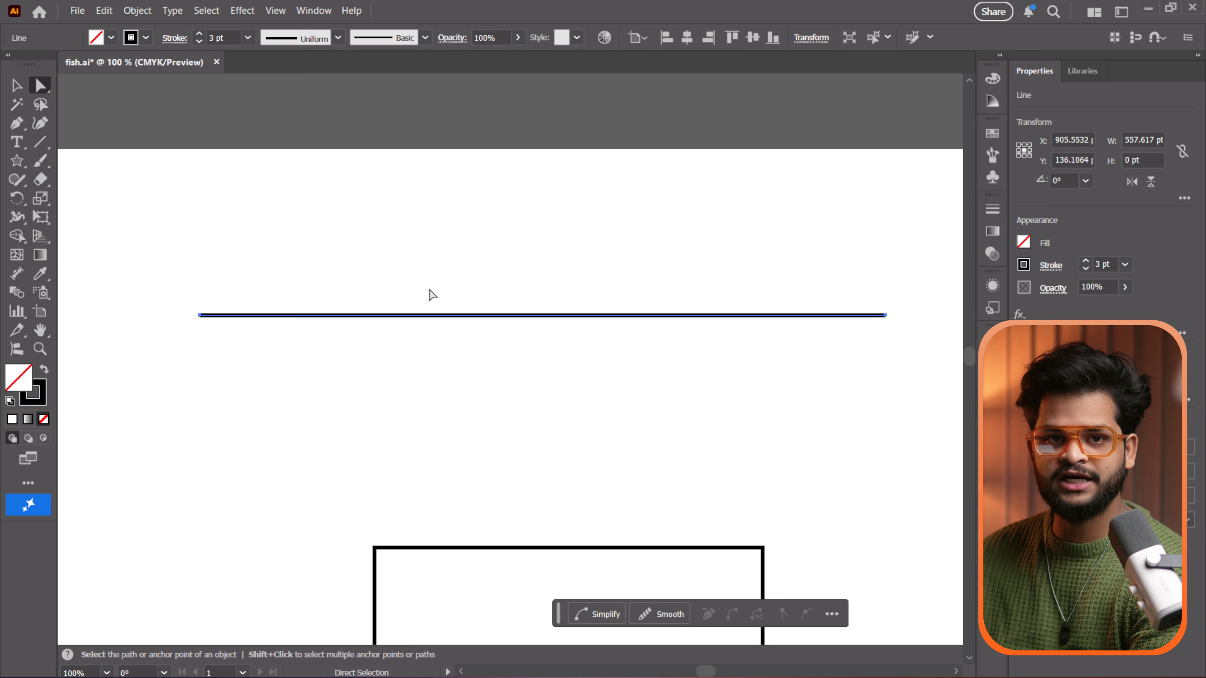
pyautogui.click(482, 315)
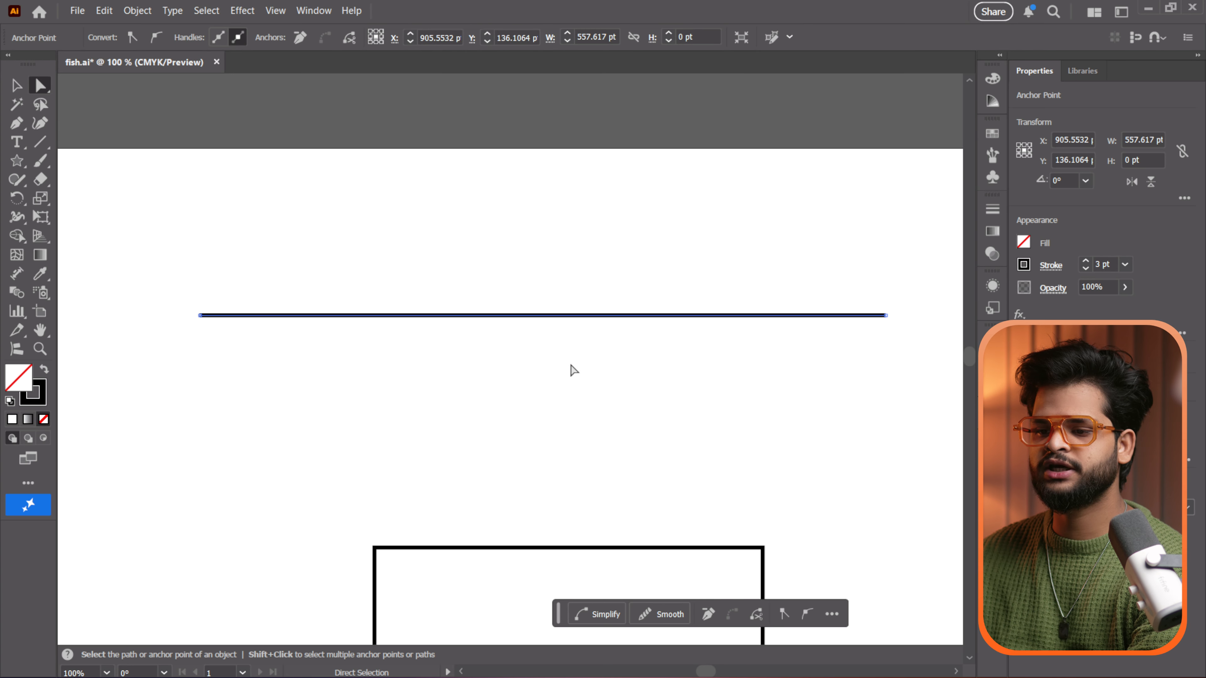
# Step: Hide the guides and show them again
pyautogui.click(276, 12)
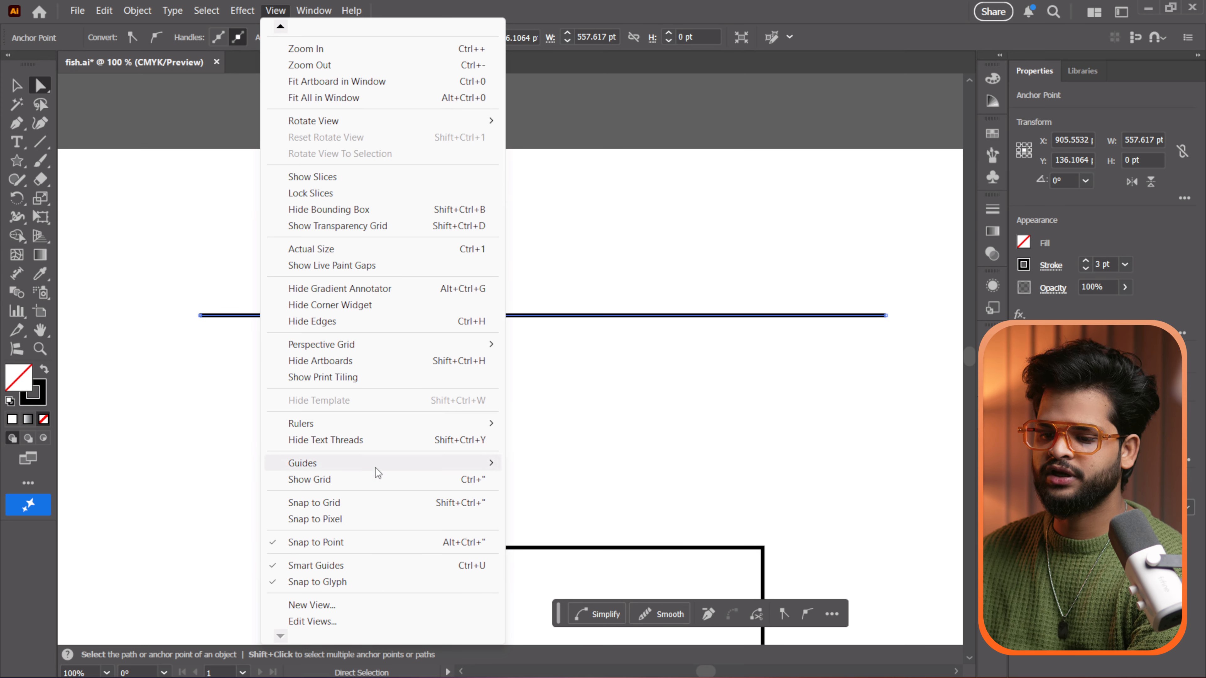
pyautogui.moveTo(358, 465)
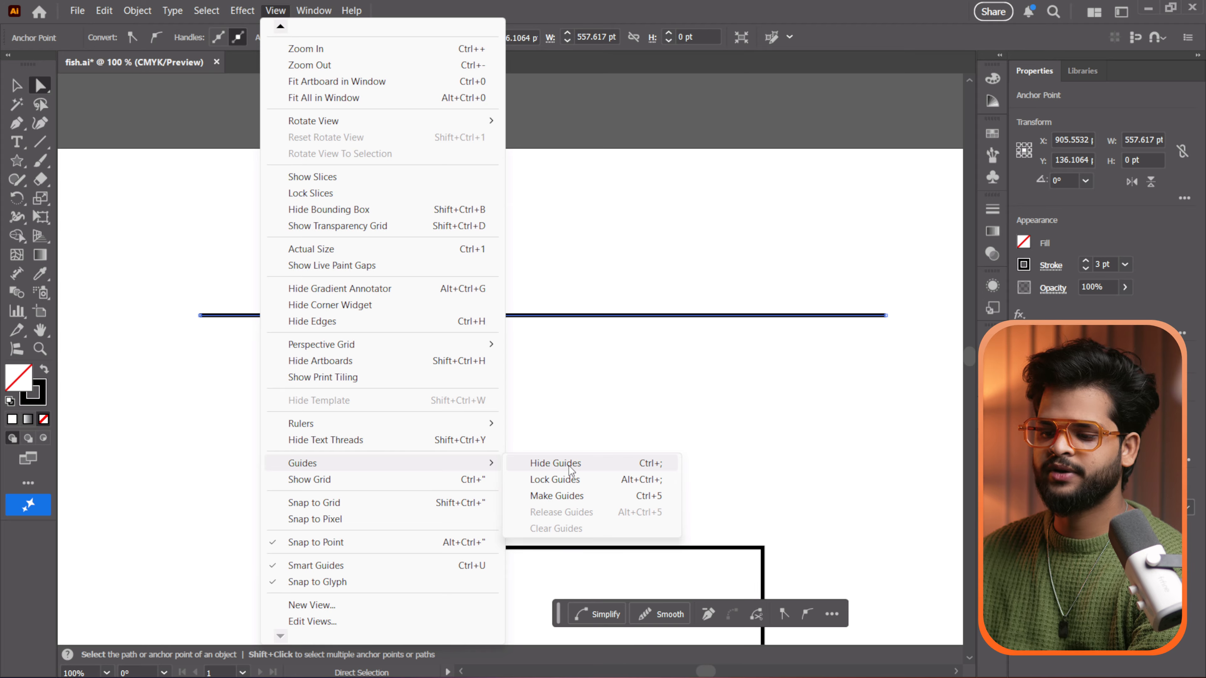
pyautogui.click(557, 467)
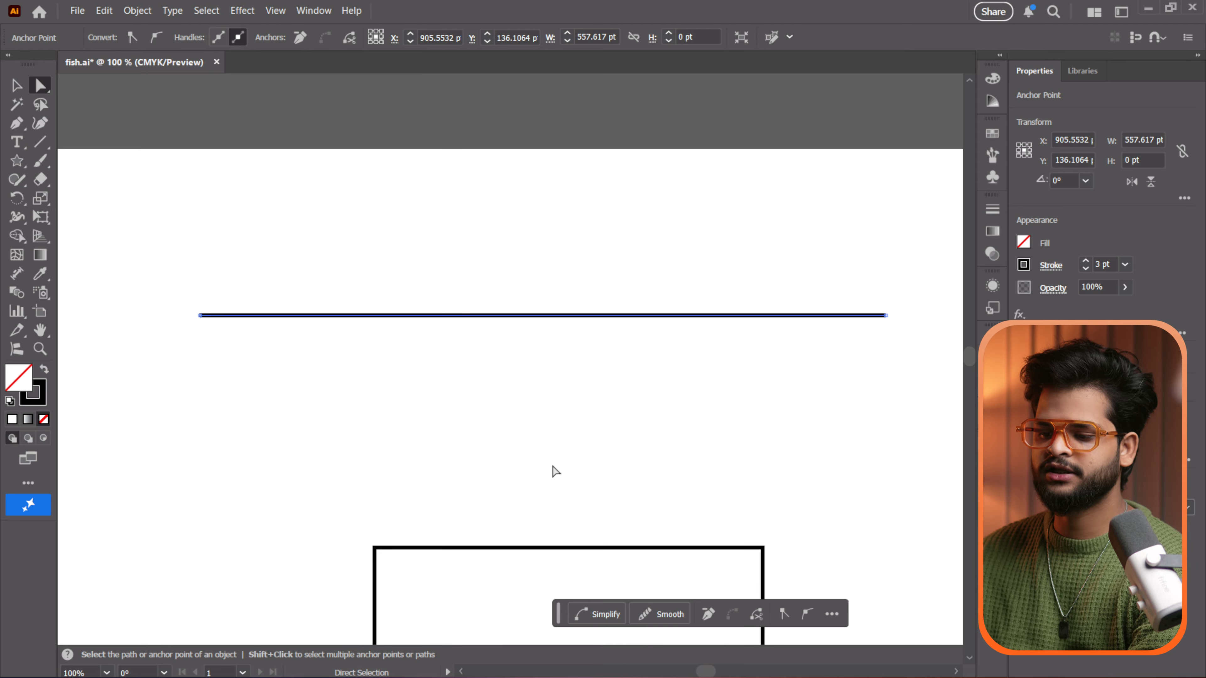
pyautogui.click(281, 10)
pyautogui.moveTo(315, 462)
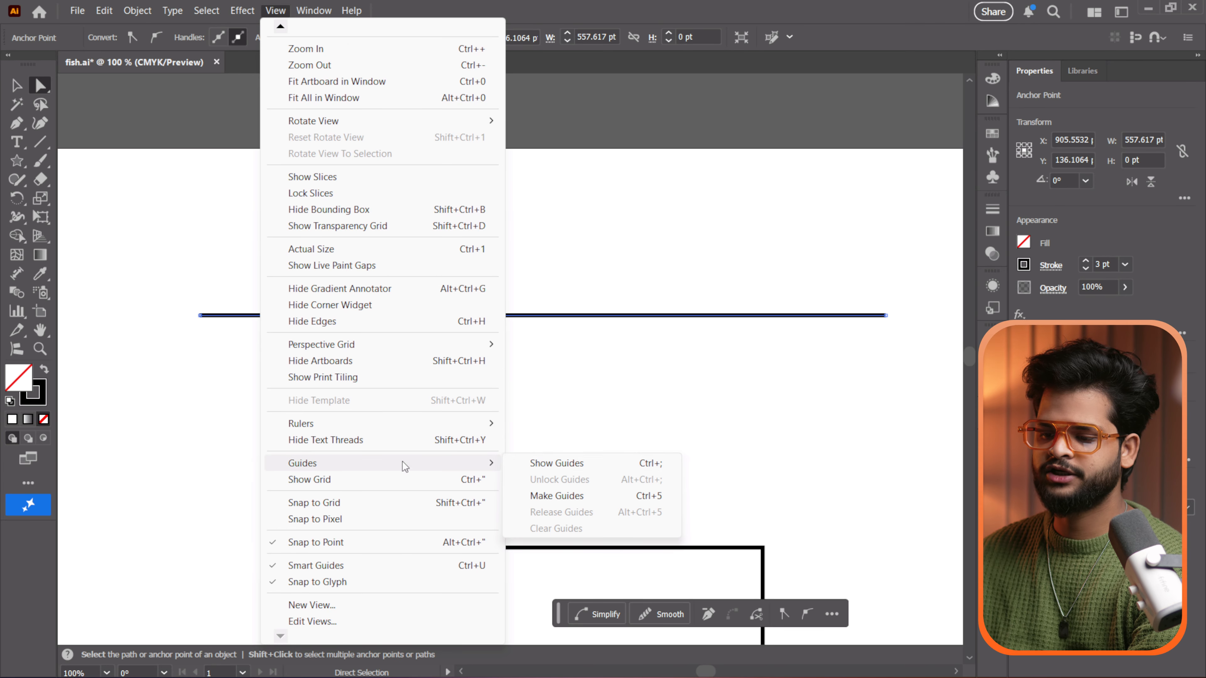
pyautogui.click(564, 463)
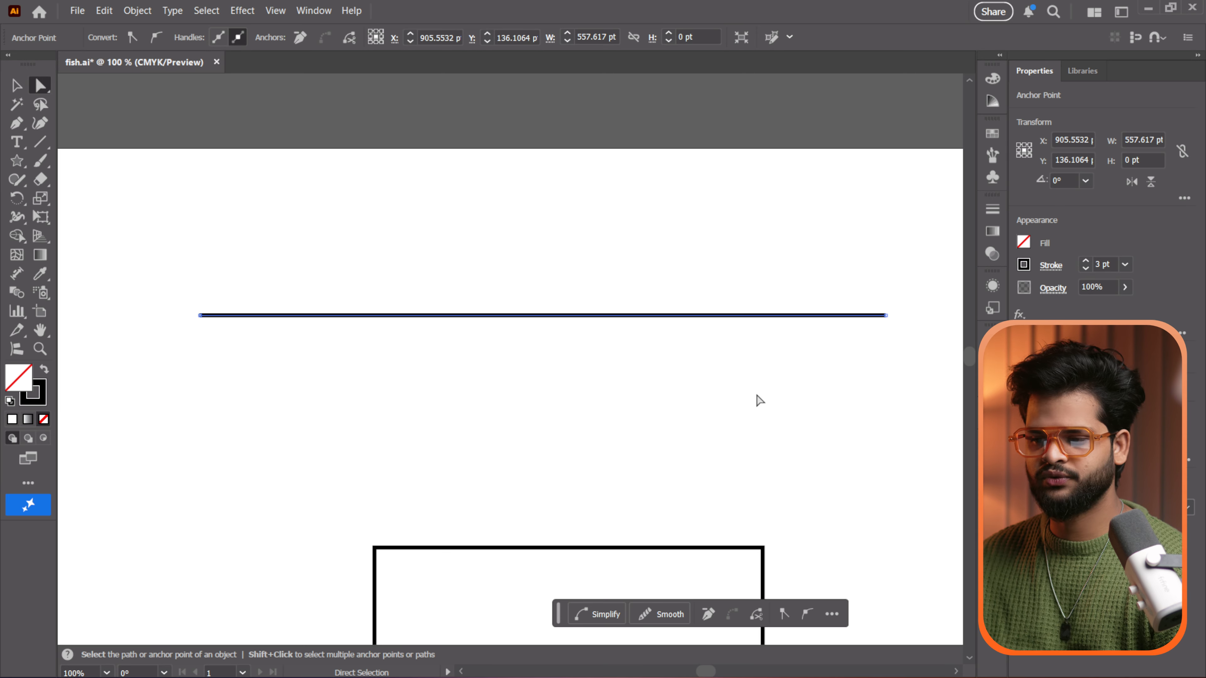
# Step: Delete the horizontal line above the square together with its leftover anchor points
pyautogui.scroll(-3, 607, 394)
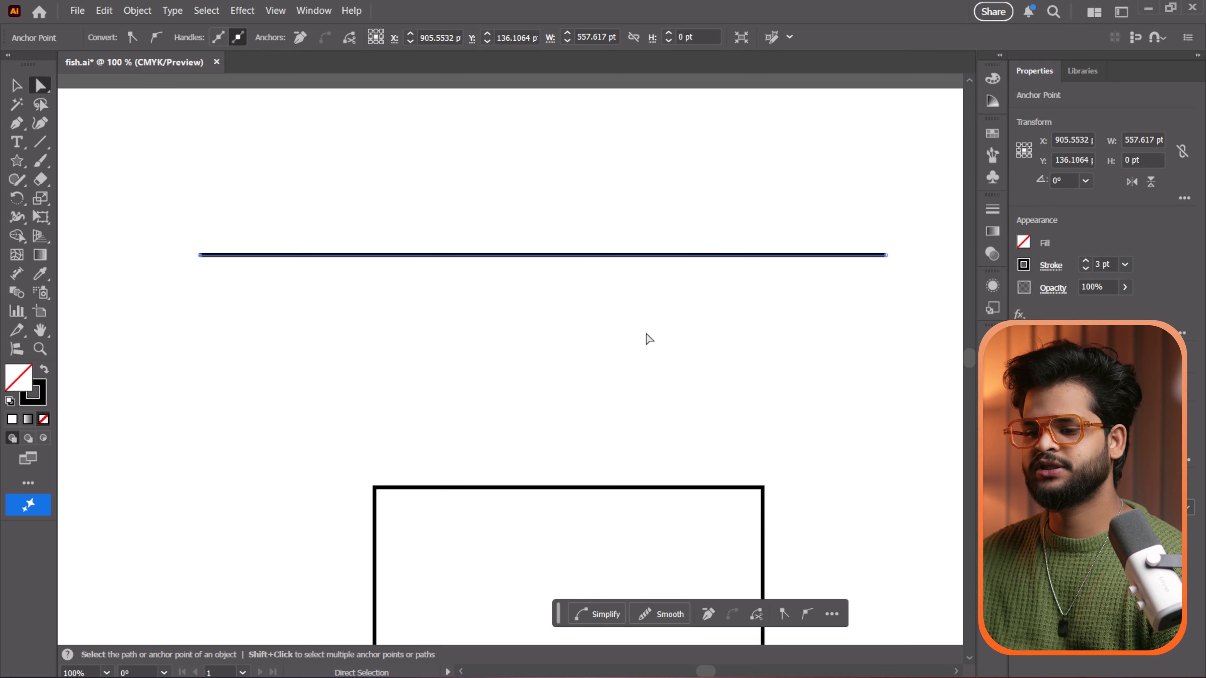
pyautogui.press('Delete')
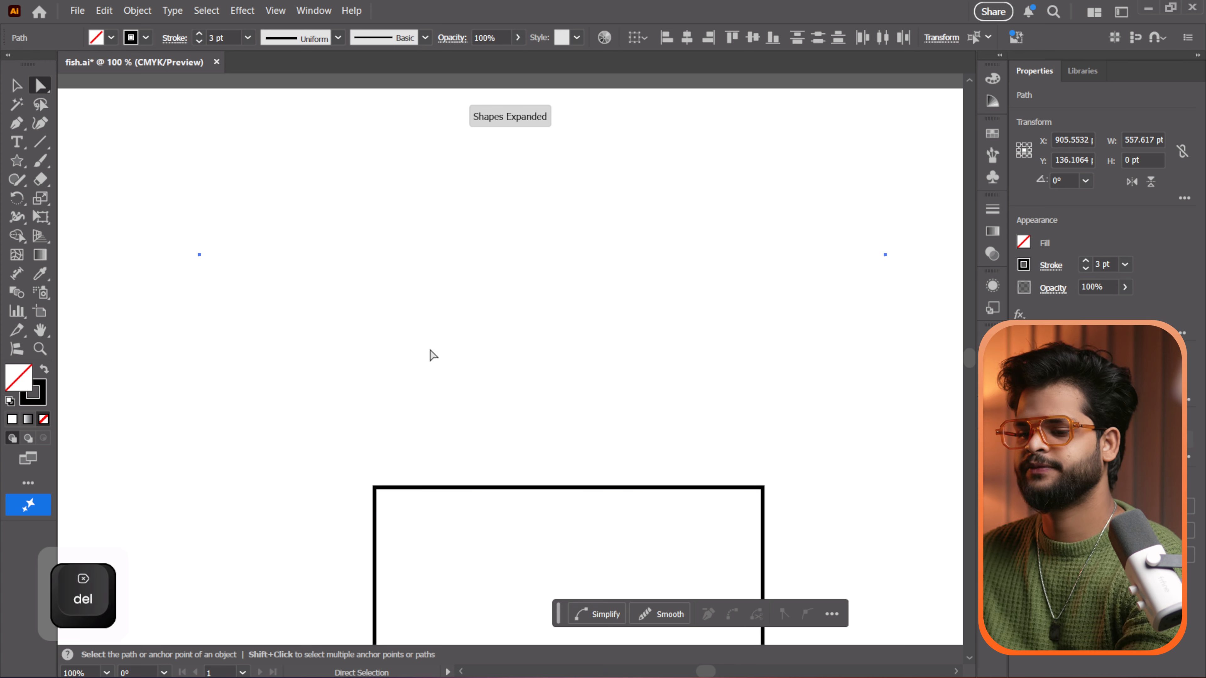
pyautogui.click(17, 85)
pyautogui.press('Delete')
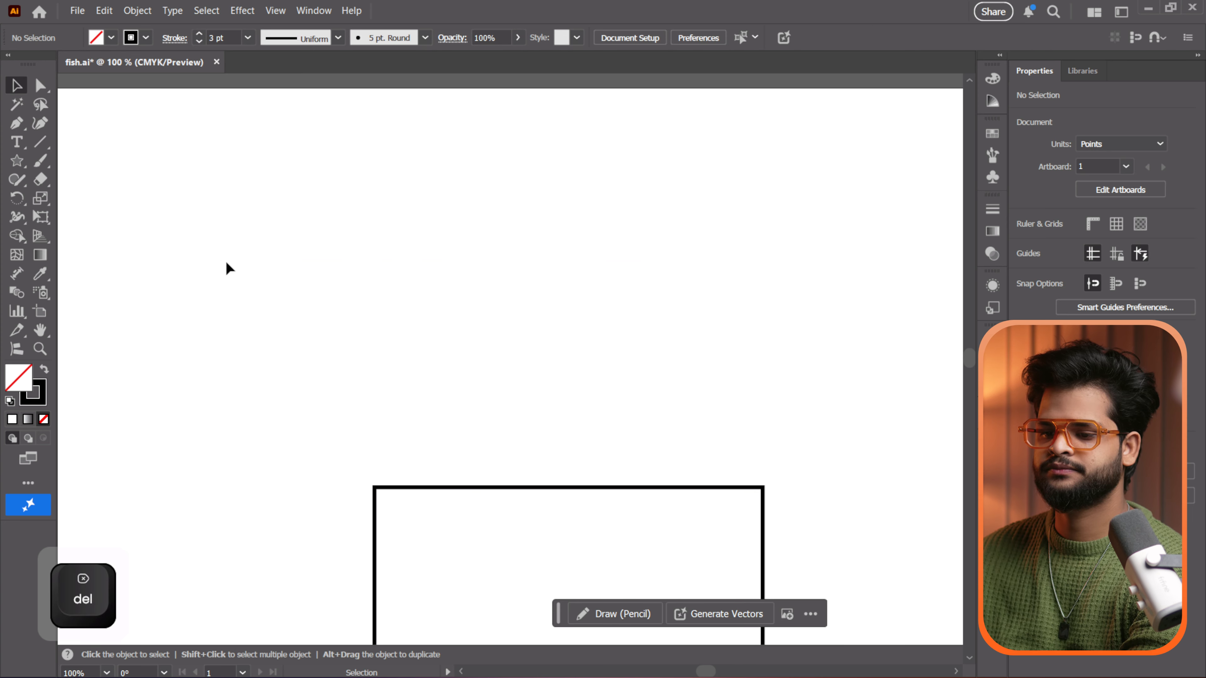
# Step: Pull the square's upper-left anchor point outward to about X 581 pt, Y 155 pt with the Direct Selection tool, and undo the move
pyautogui.scroll(3, 569, 294)
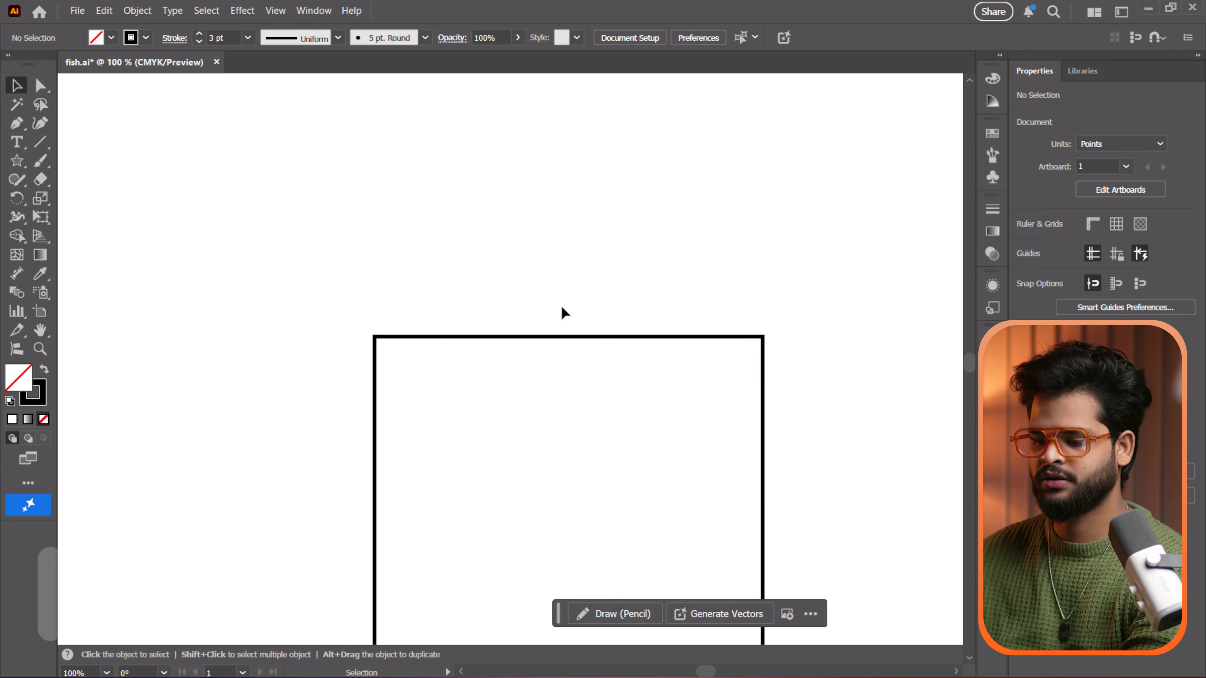
pyautogui.keyDown('alt'); pyautogui.scroll(-3, 600, 387); pyautogui.keyUp('alt')
pyautogui.keyDown('alt'); pyautogui.scroll(1, 691, 389); pyautogui.keyUp('alt')
pyautogui.keyDown('alt'); pyautogui.scroll(-1, 683, 389); pyautogui.keyUp('alt')
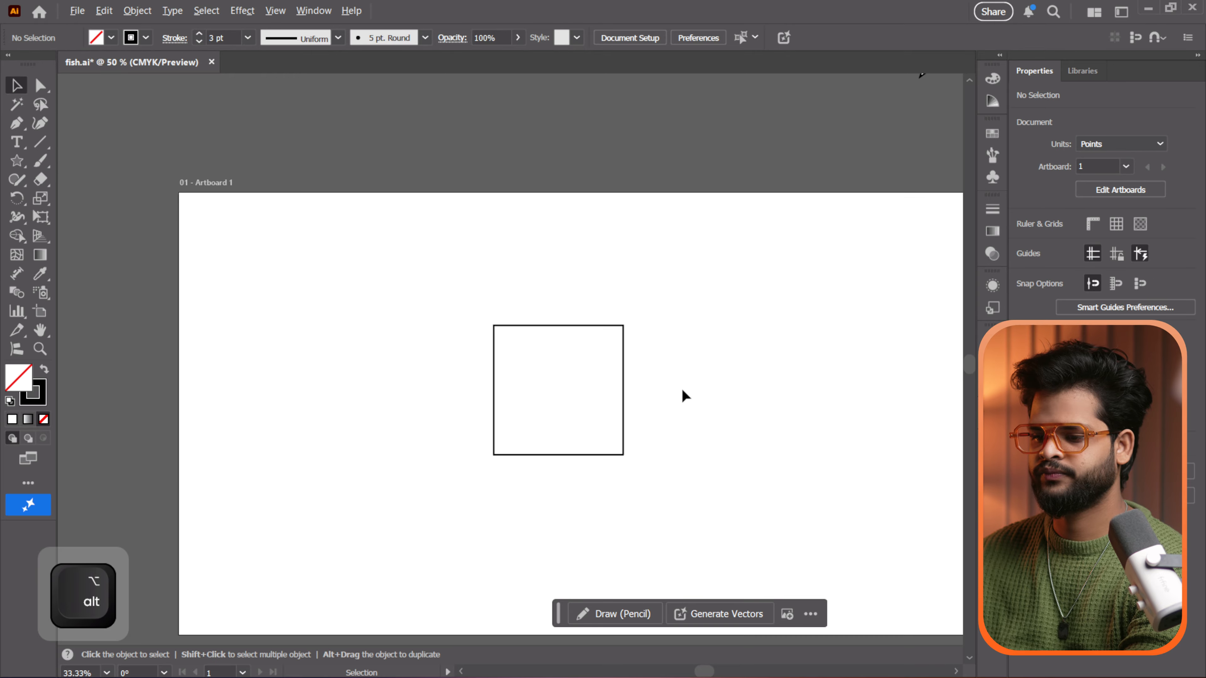
pyautogui.moveTo(763, 427); pyautogui.dragTo(605, 371)
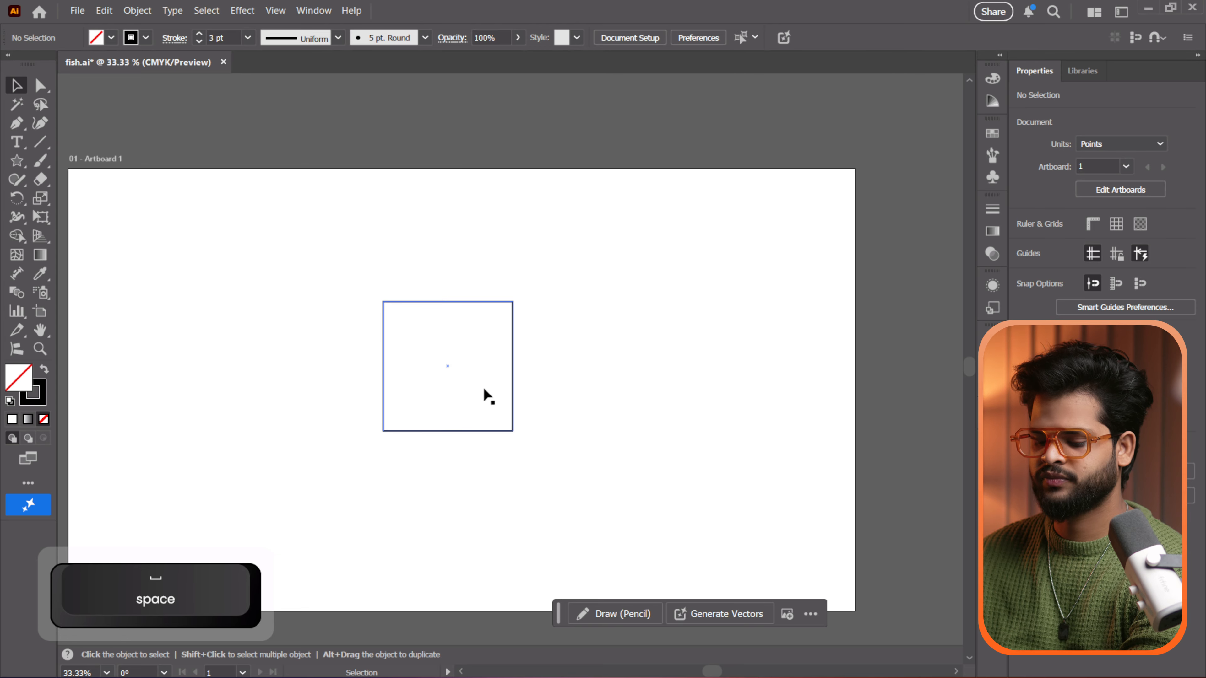
pyautogui.keyDown('alt'); pyautogui.scroll(1, 449, 354); pyautogui.keyUp('alt')
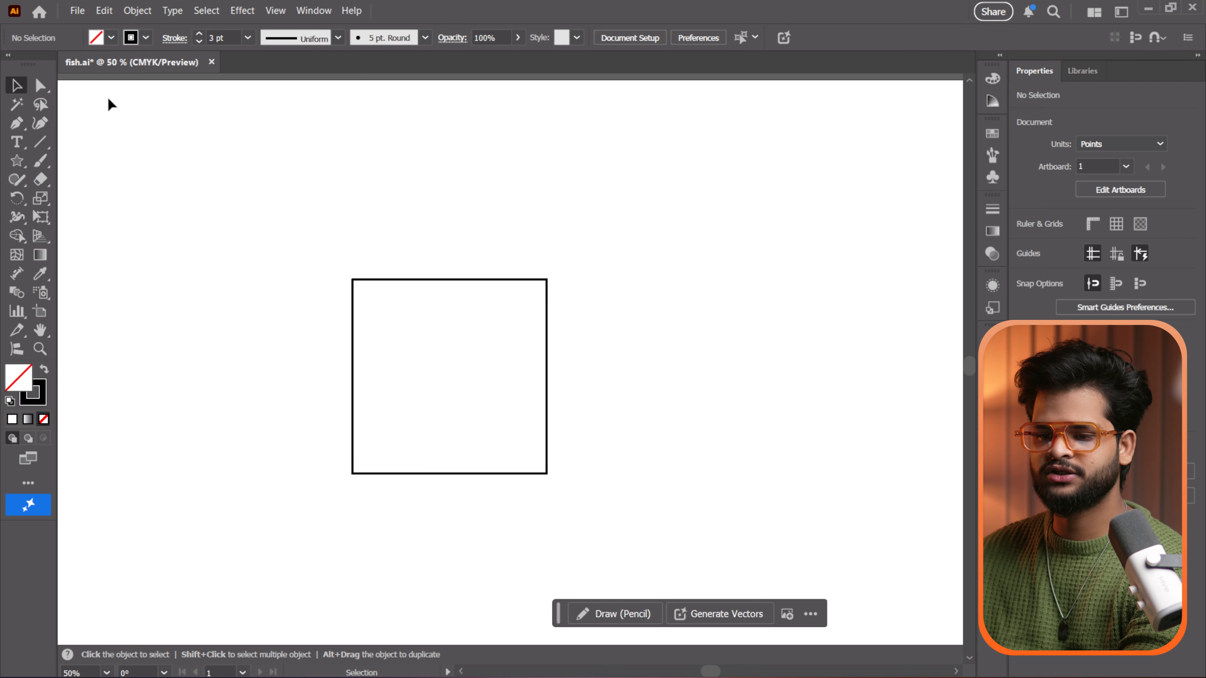
pyautogui.press('a')
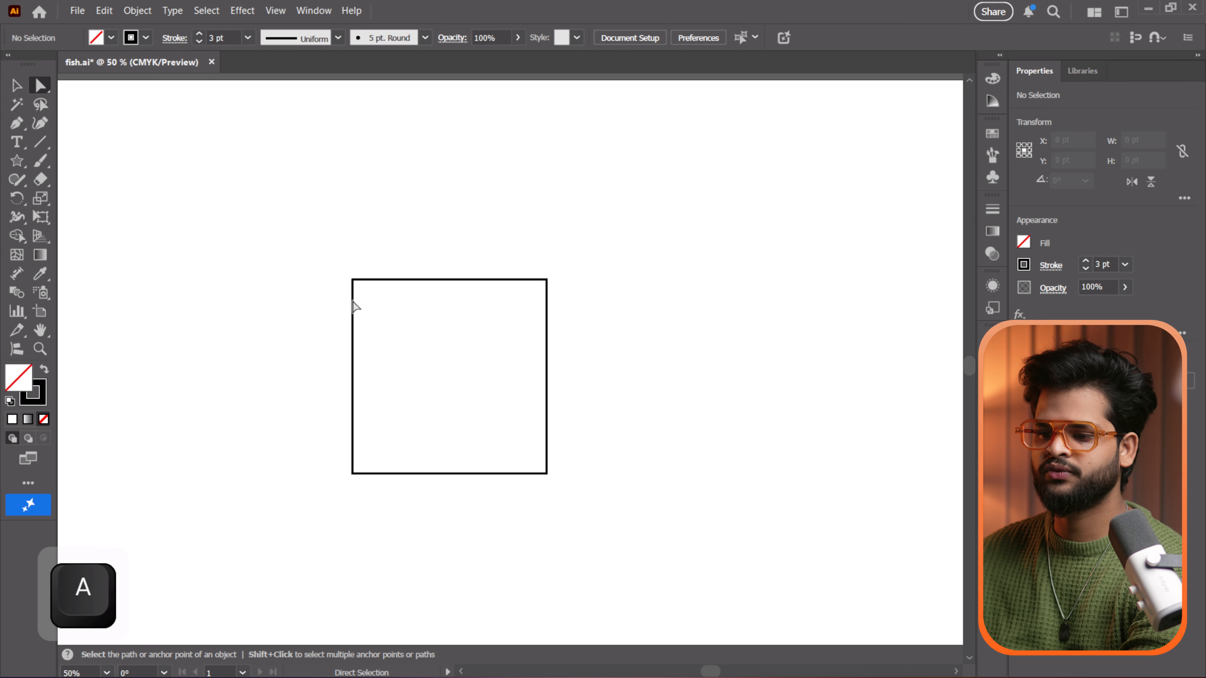
pyautogui.click(352, 280)
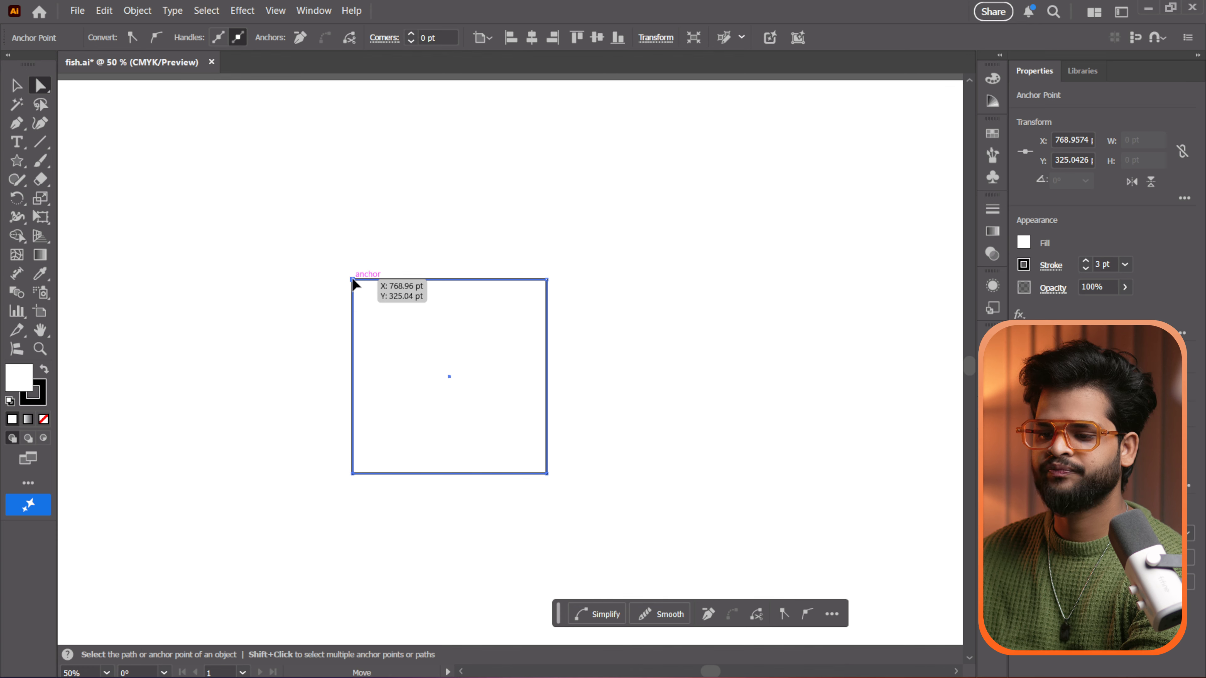
pyautogui.moveTo(353, 281); pyautogui.dragTo(237, 176)
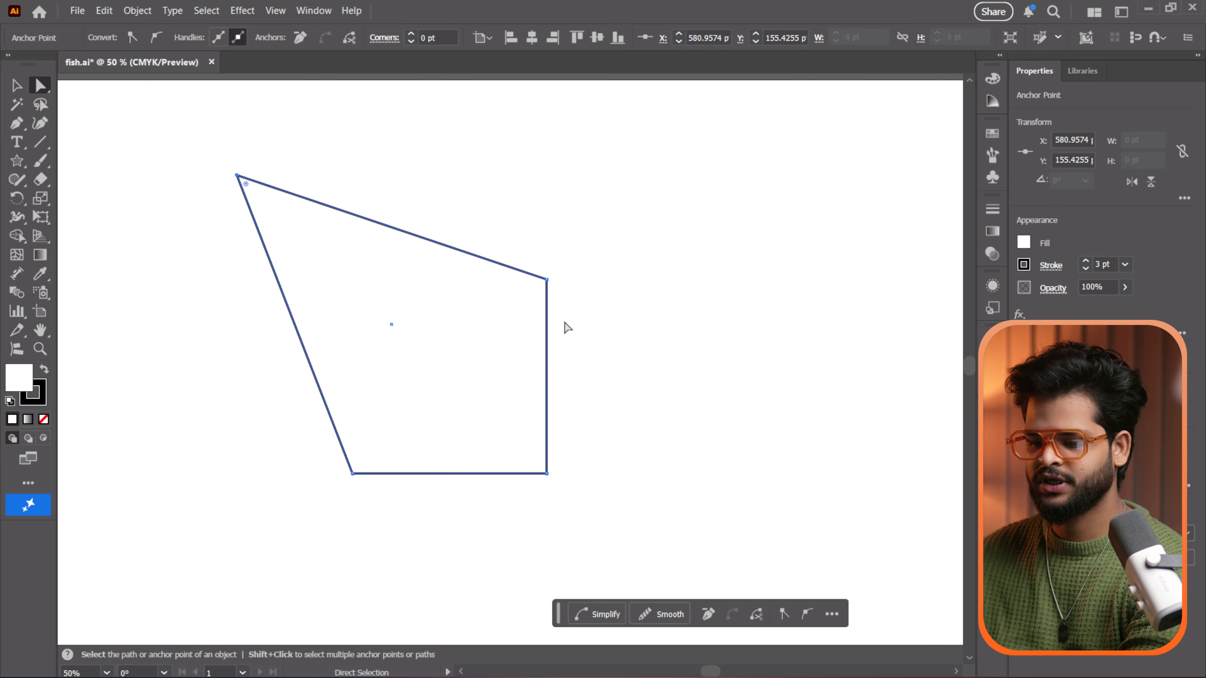
pyautogui.press('ctrl')
pyautogui.hotkey('ctrl', 'z')
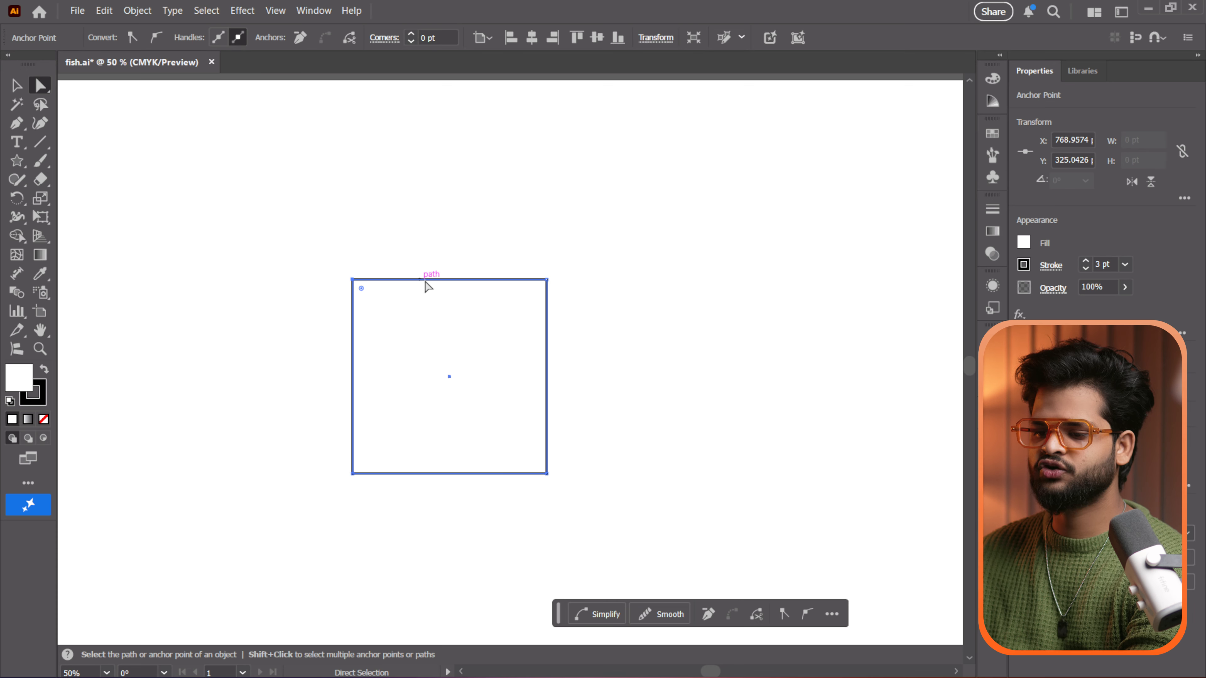
# Step: Round all four corners of the square to about 157.79 pt using the corner widgets, and restore them to 0 pt
pyautogui.click(470, 355)
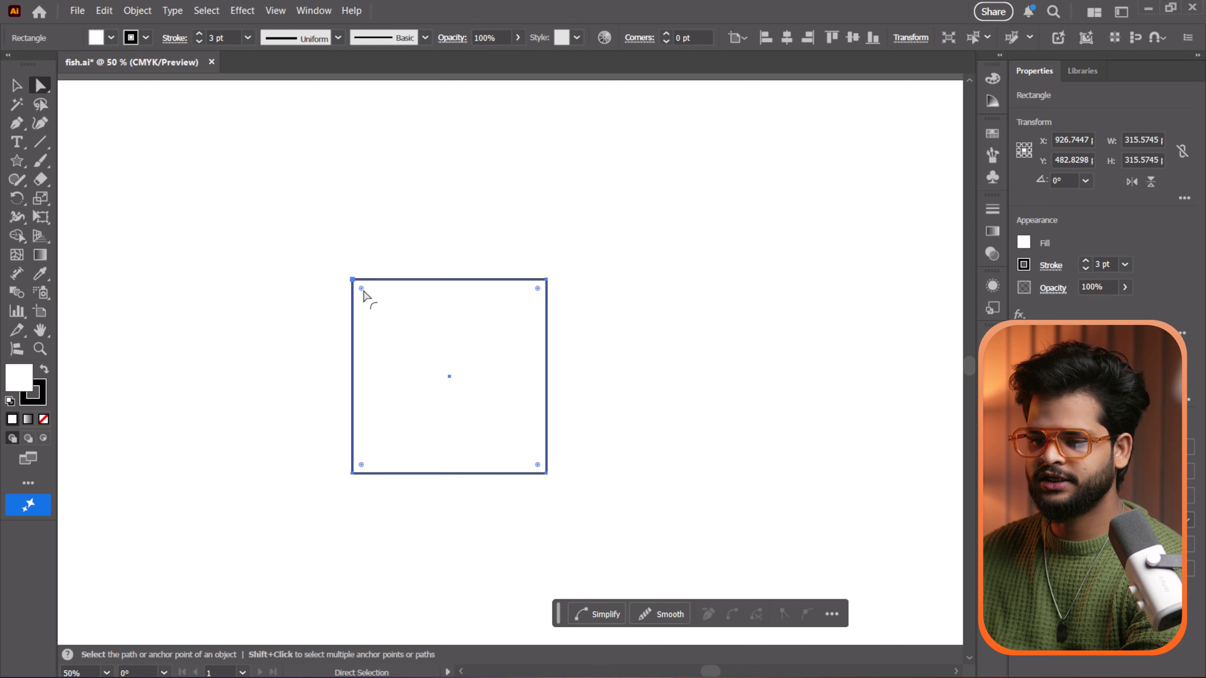
pyautogui.moveTo(363, 291); pyautogui.dragTo(456, 378)
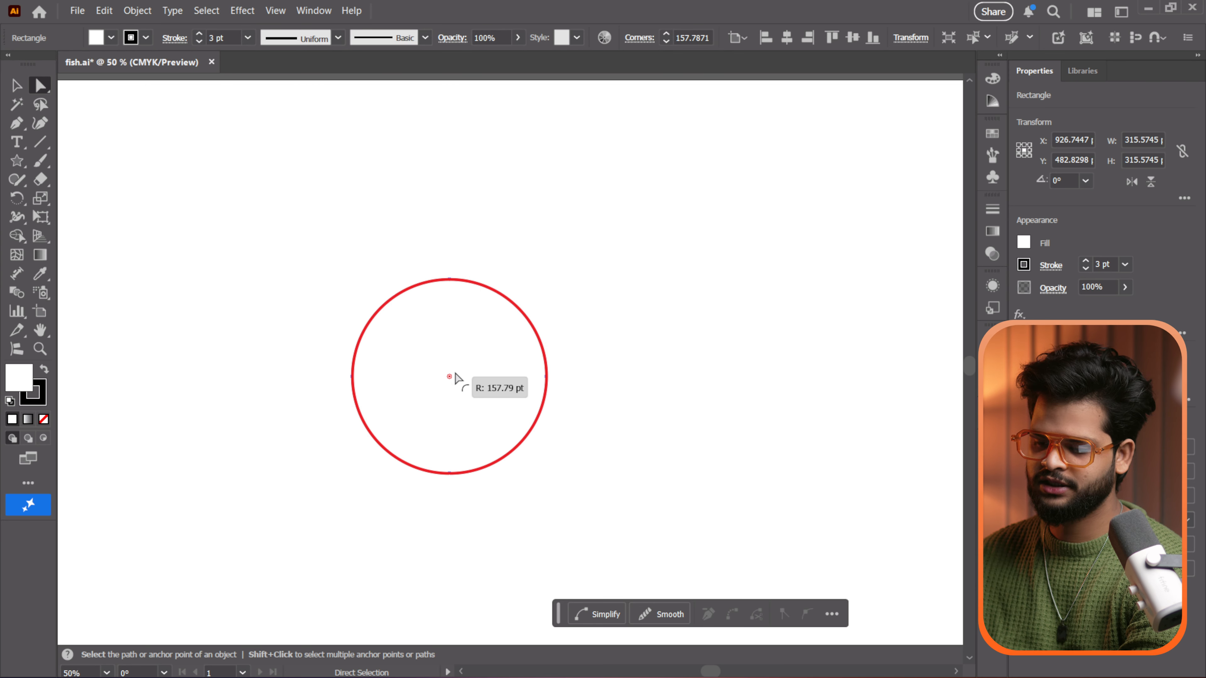
pyautogui.moveTo(456, 378); pyautogui.dragTo(336, 264)
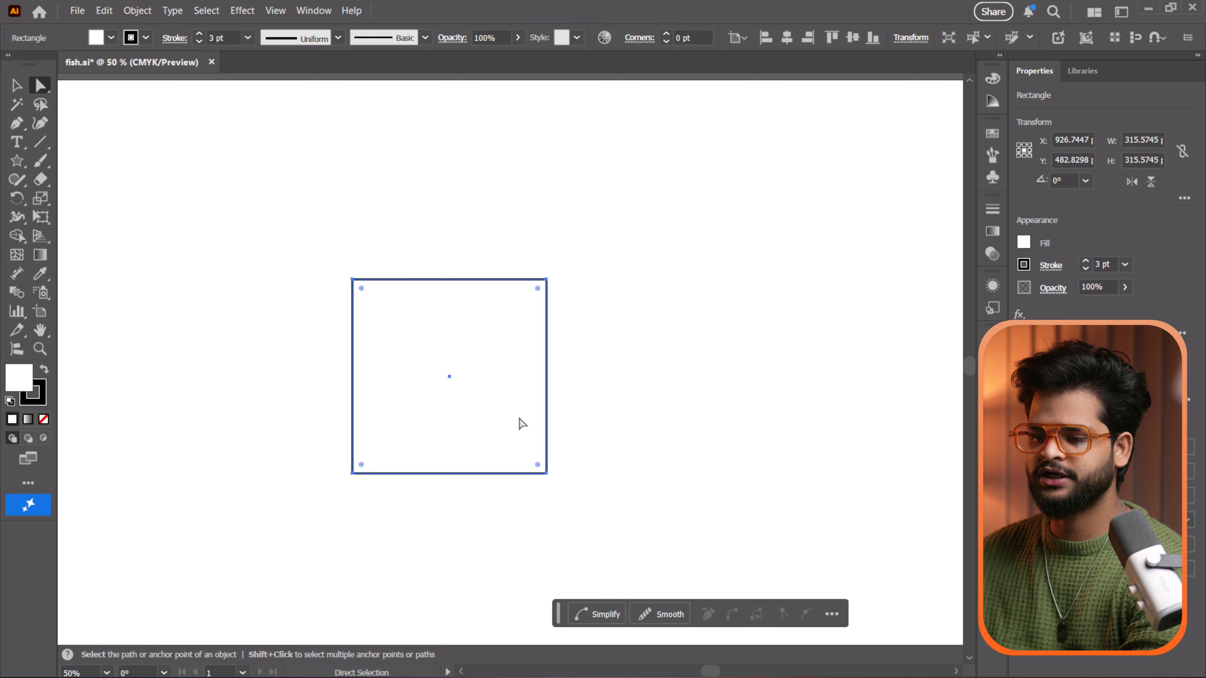
pyautogui.click(737, 232)
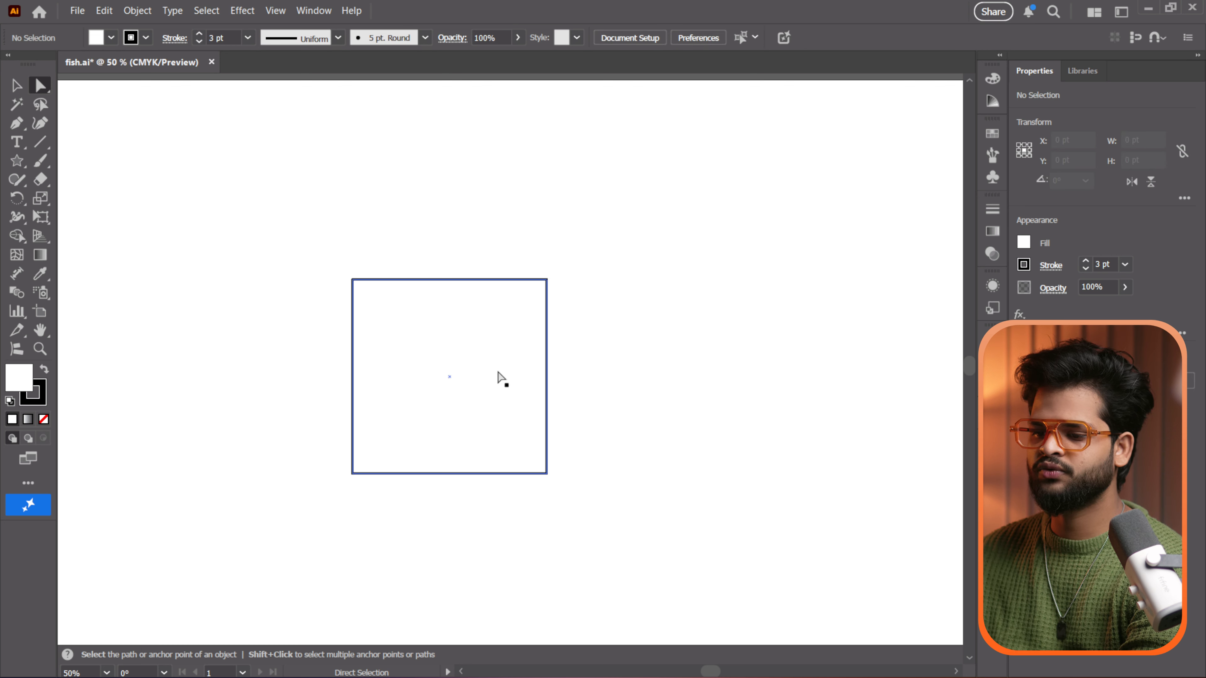
# Step: Round only the square's upper-left corner to about 315.57 pt, undo and redo the rounding, and return the corner to sharp
pyautogui.click(352, 280)
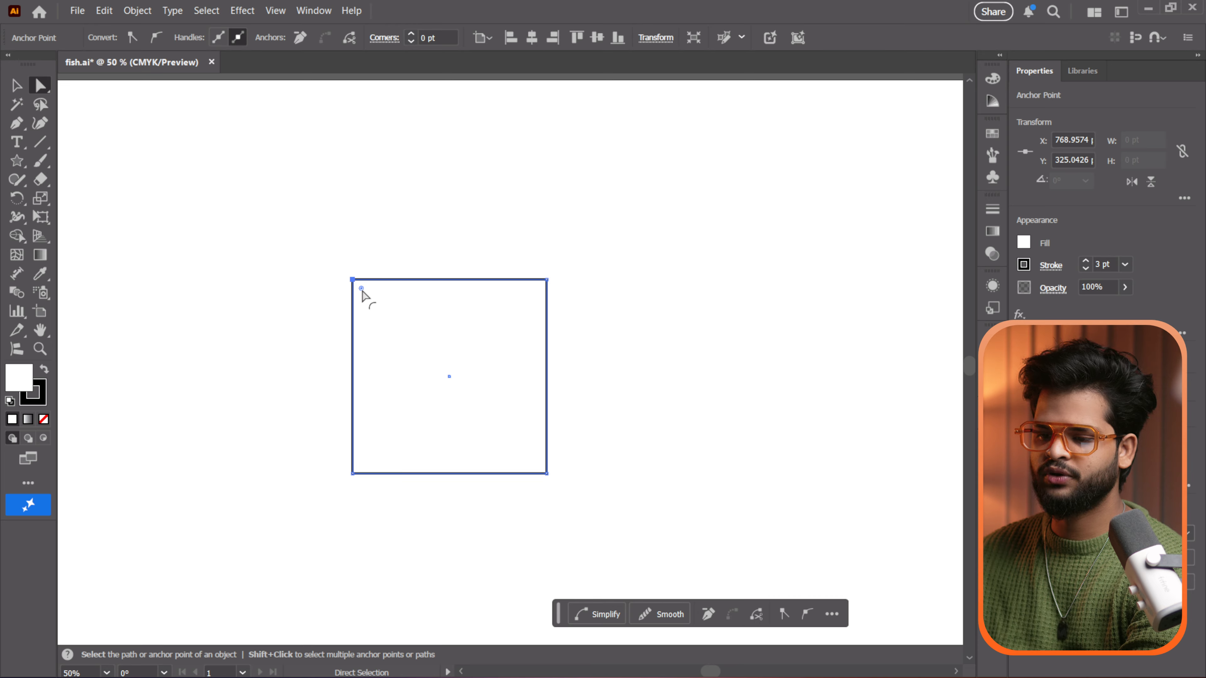
pyautogui.moveTo(361, 290); pyautogui.dragTo(578, 484)
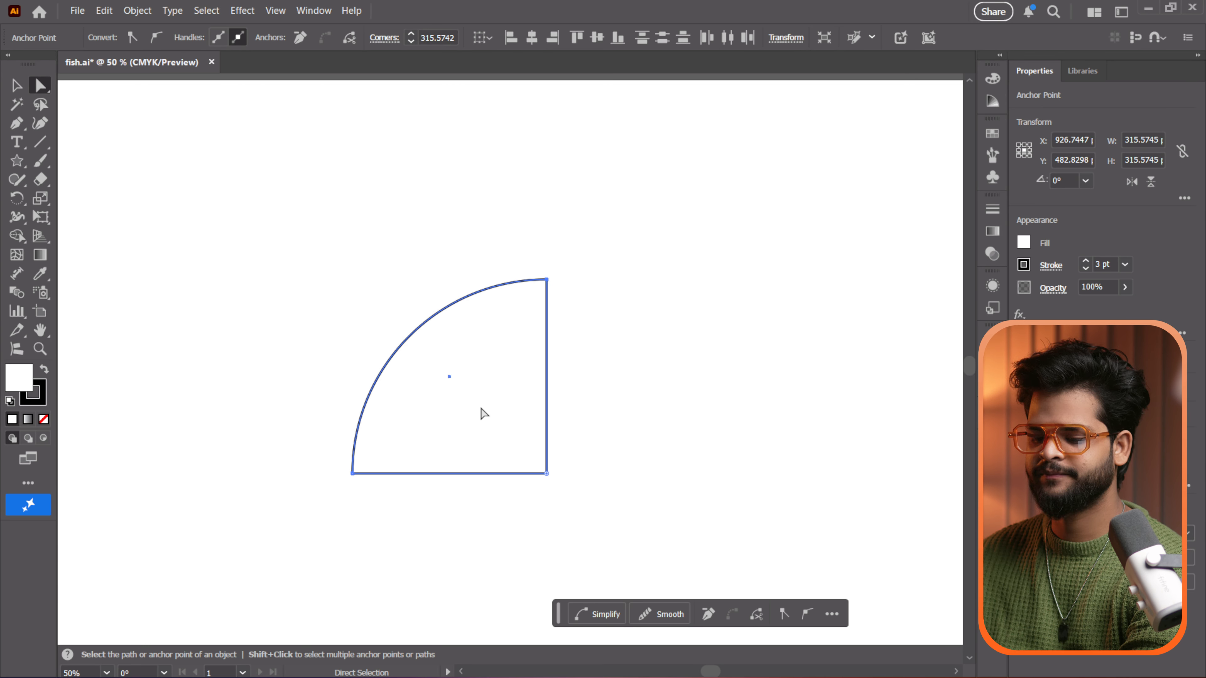
pyautogui.hotkey('ctrl', 'z')
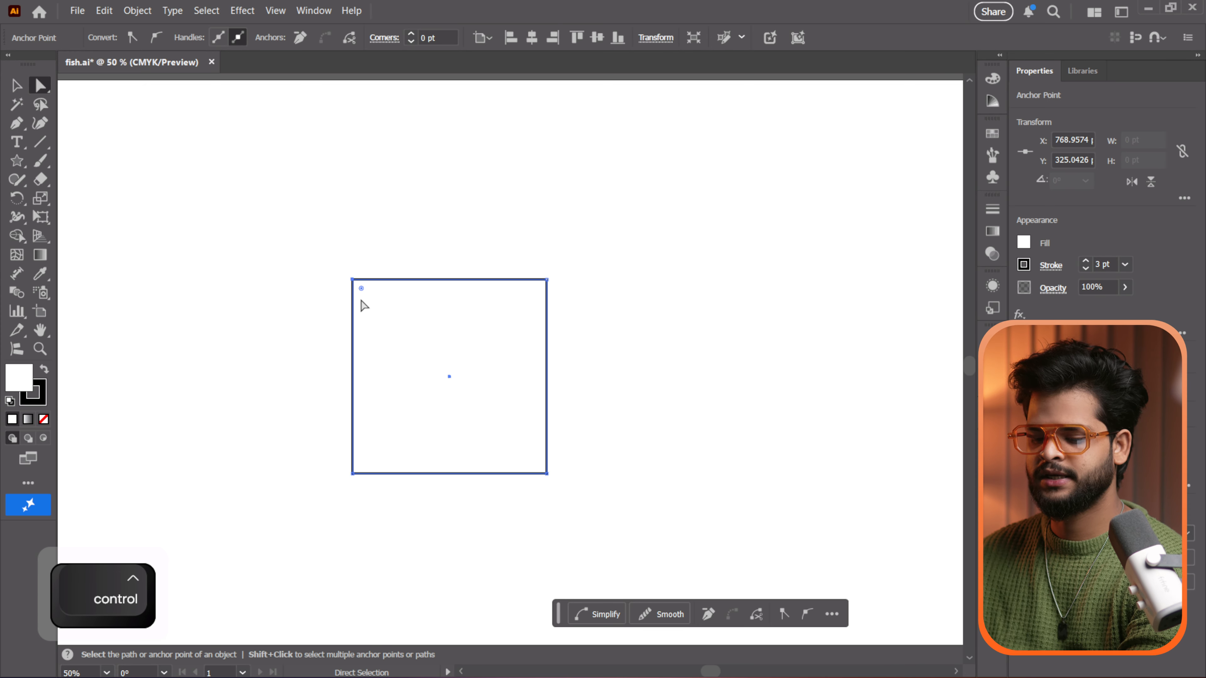
pyautogui.hotkey('ctrl', 'shift', 'z')
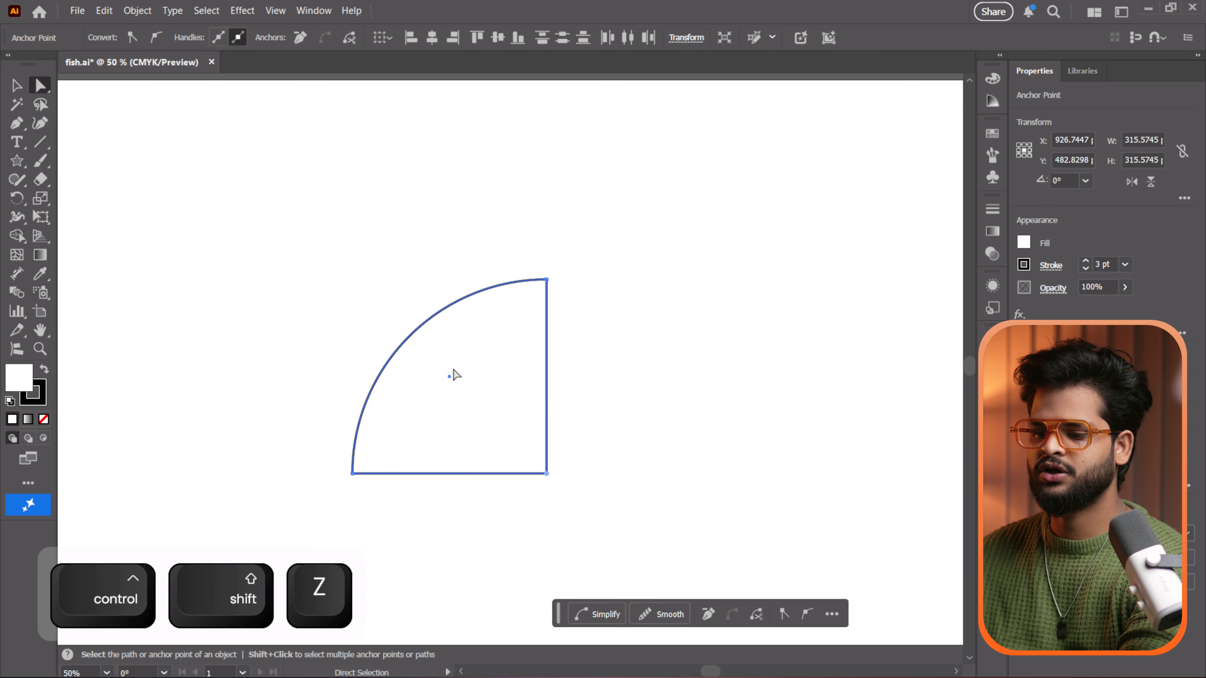
pyautogui.moveTo(550, 472); pyautogui.dragTo(266, 264)
pyautogui.click(285, 265)
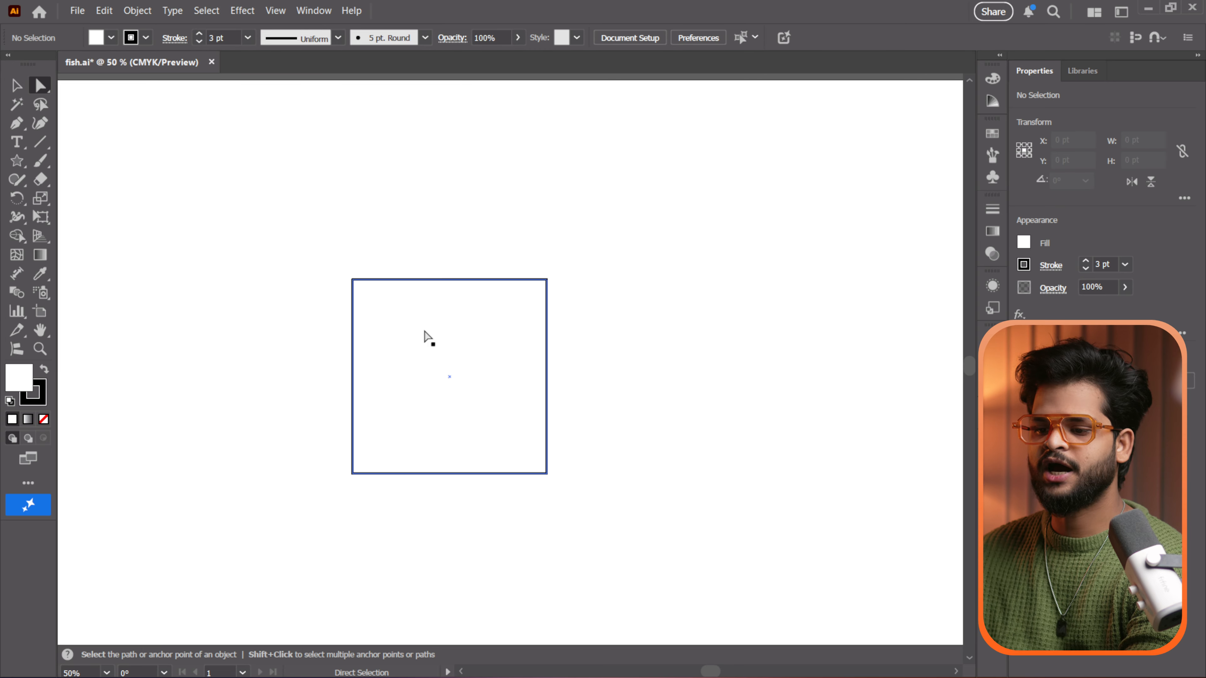
# Step: Marquee-select all four anchor points of the square, only the upper two, and only the upper-left one, clearing the selection each time
pyautogui.moveTo(307, 239); pyautogui.dragTo(595, 519)
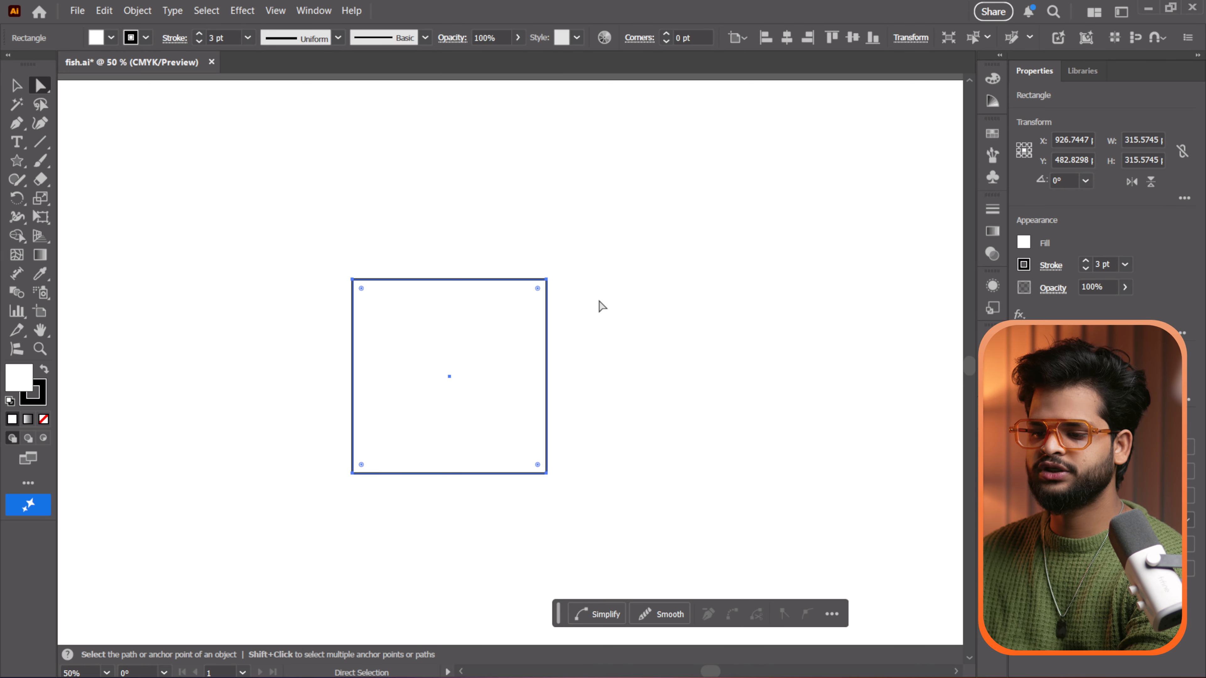
pyautogui.click(196, 222)
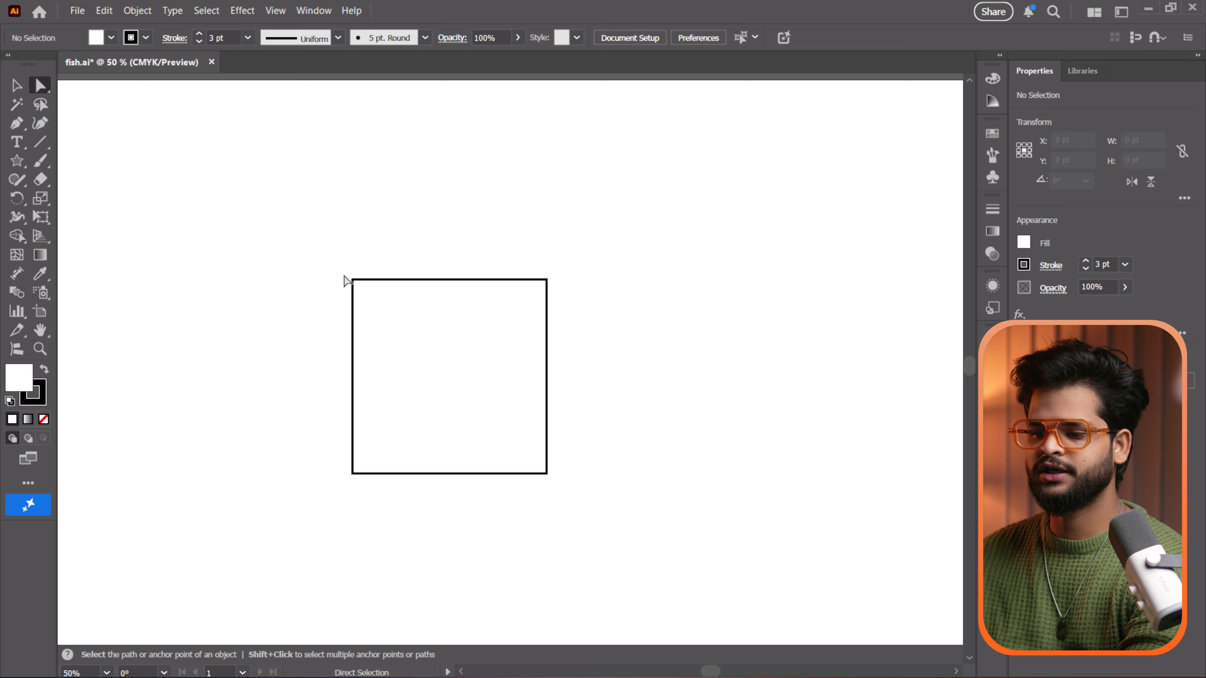
pyautogui.moveTo(370, 296); pyautogui.dragTo(597, 310)
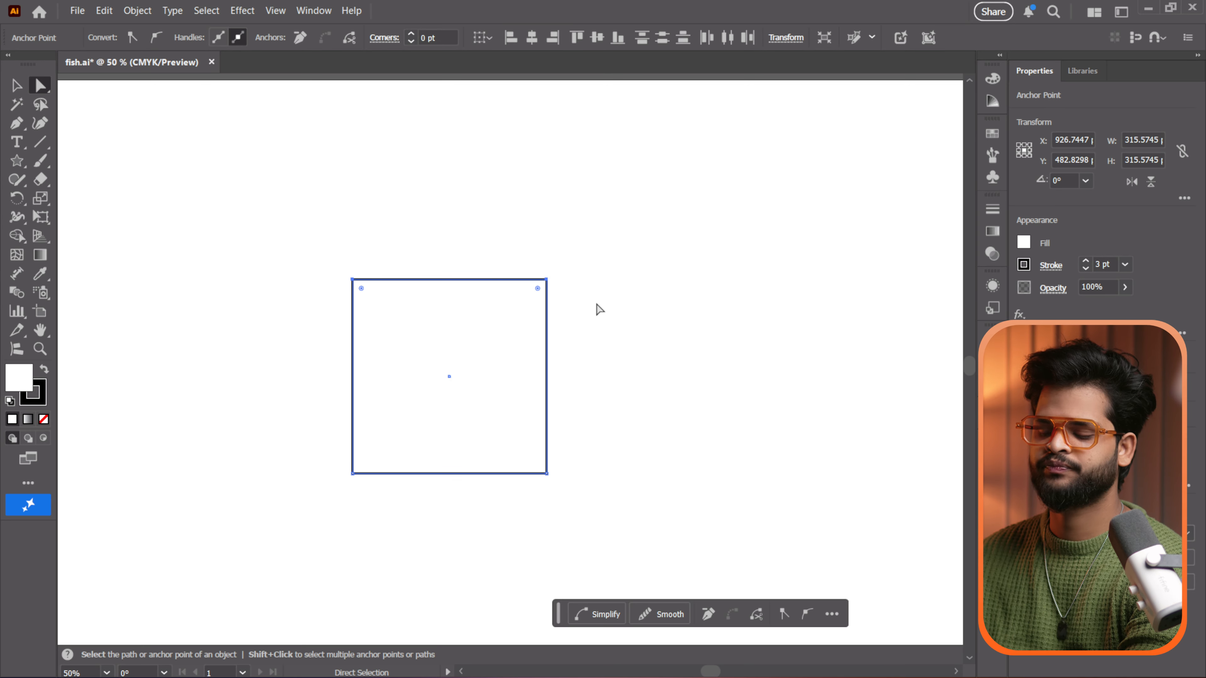
pyautogui.click(307, 260)
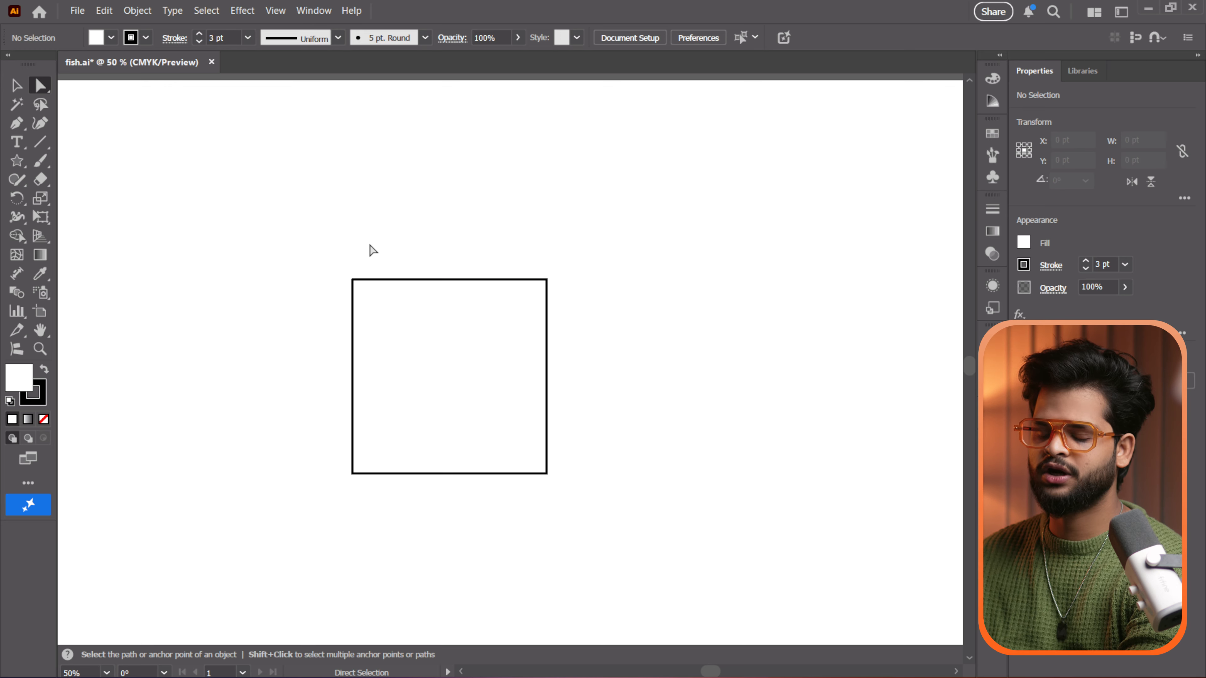
pyautogui.moveTo(340, 267); pyautogui.dragTo(404, 314)
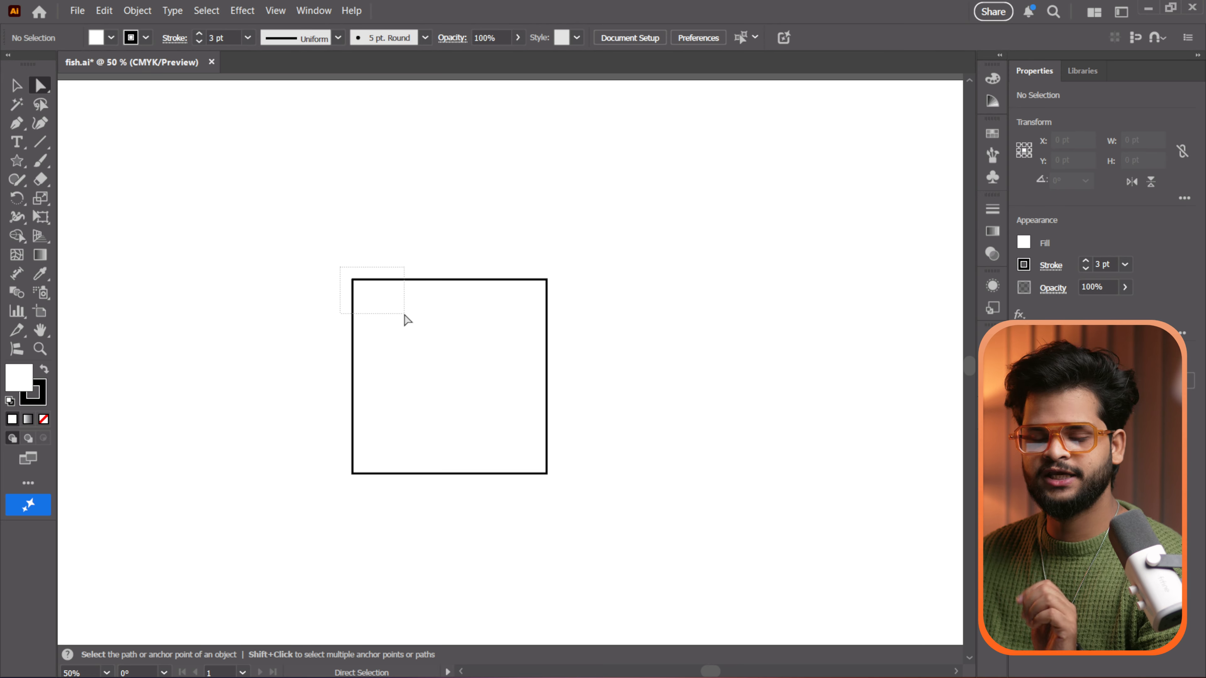
pyautogui.moveTo(405, 314); pyautogui.dragTo(404, 315)
pyautogui.click(324, 268)
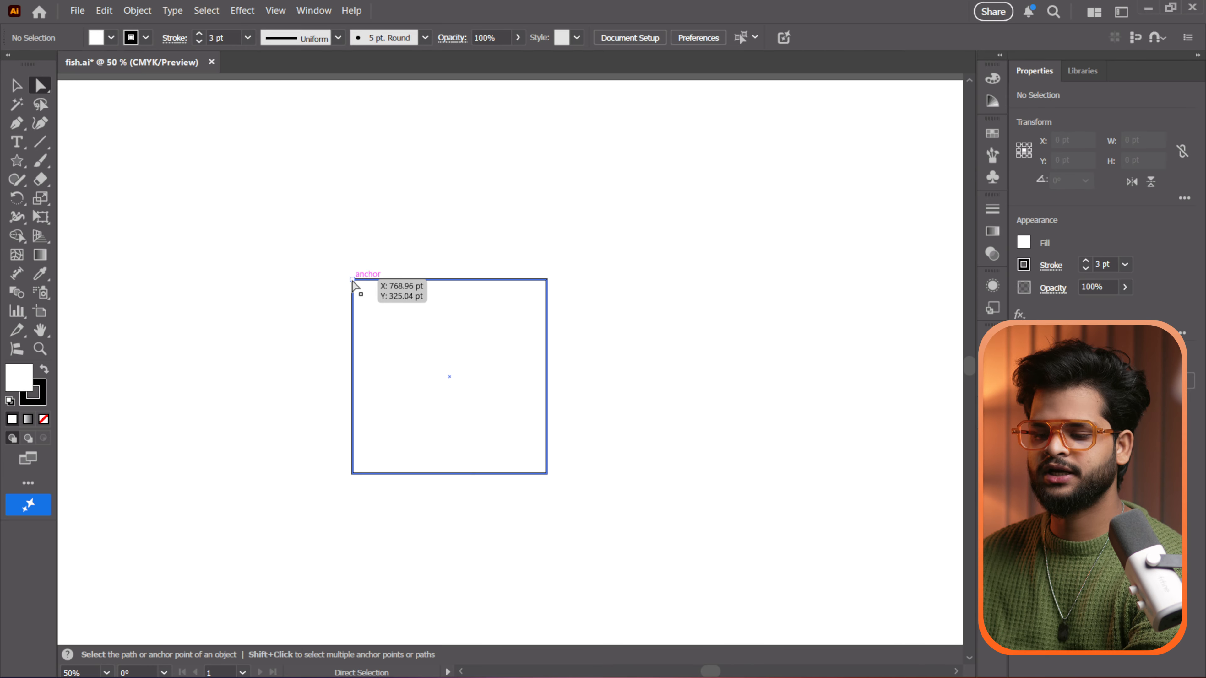
# Step: Select the square's upper-left, upper-right and lower-left anchor points together and round those three corners to the maximum radius
pyautogui.click(352, 280)
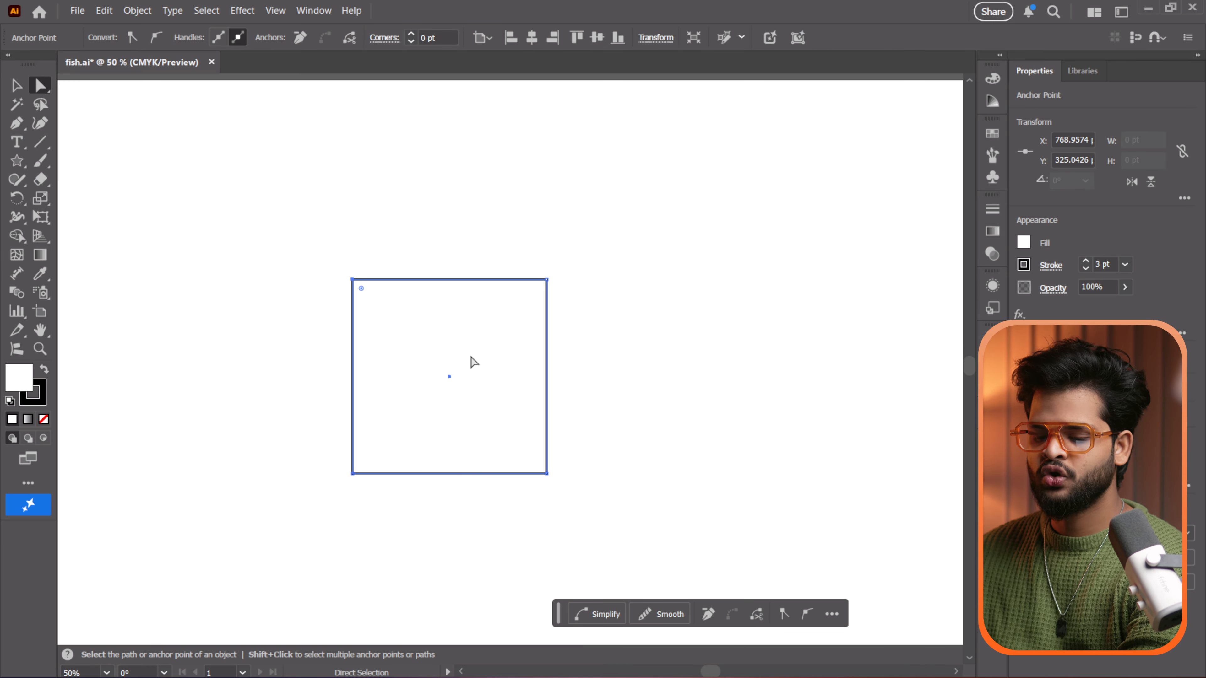
pyautogui.press('shift')
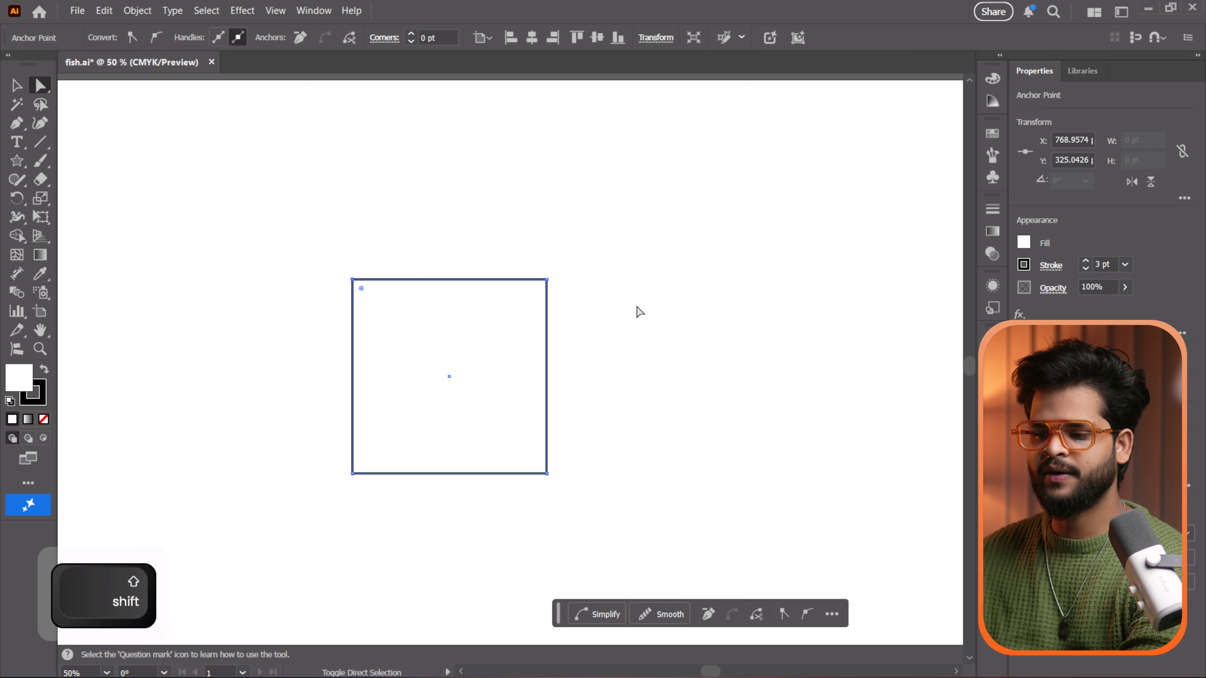
pyautogui.keyDown('shift'); pyautogui.click(547, 279); pyautogui.keyUp('shift')
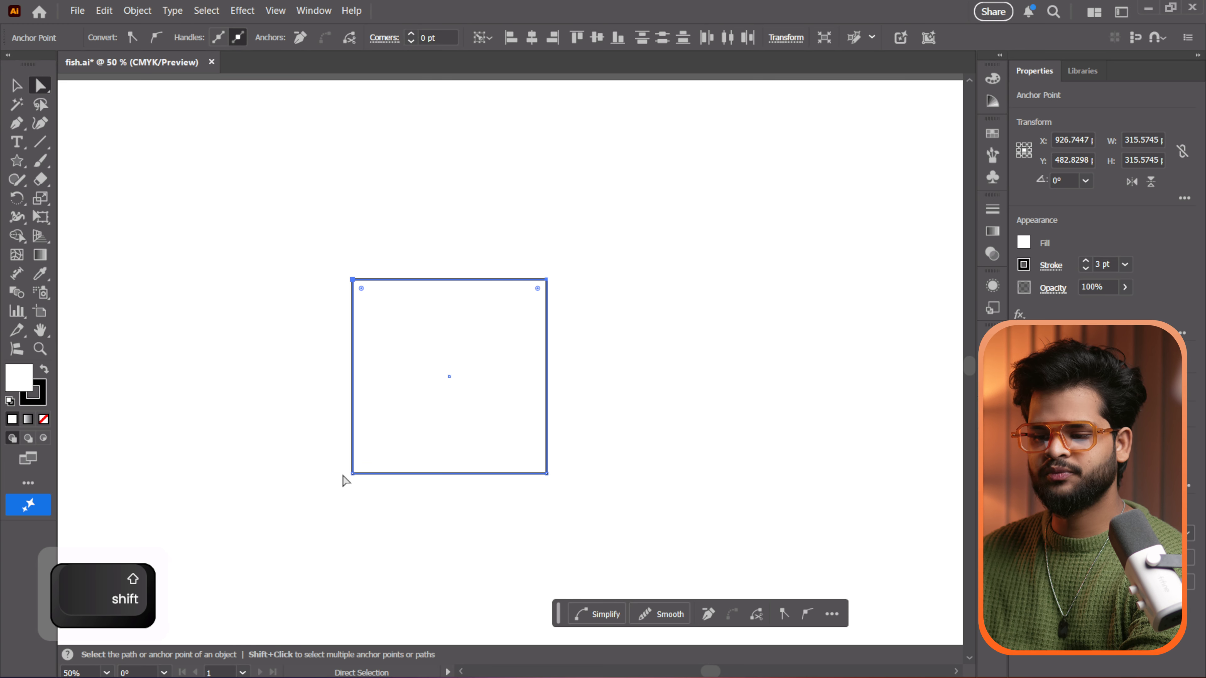
pyautogui.press('shift')
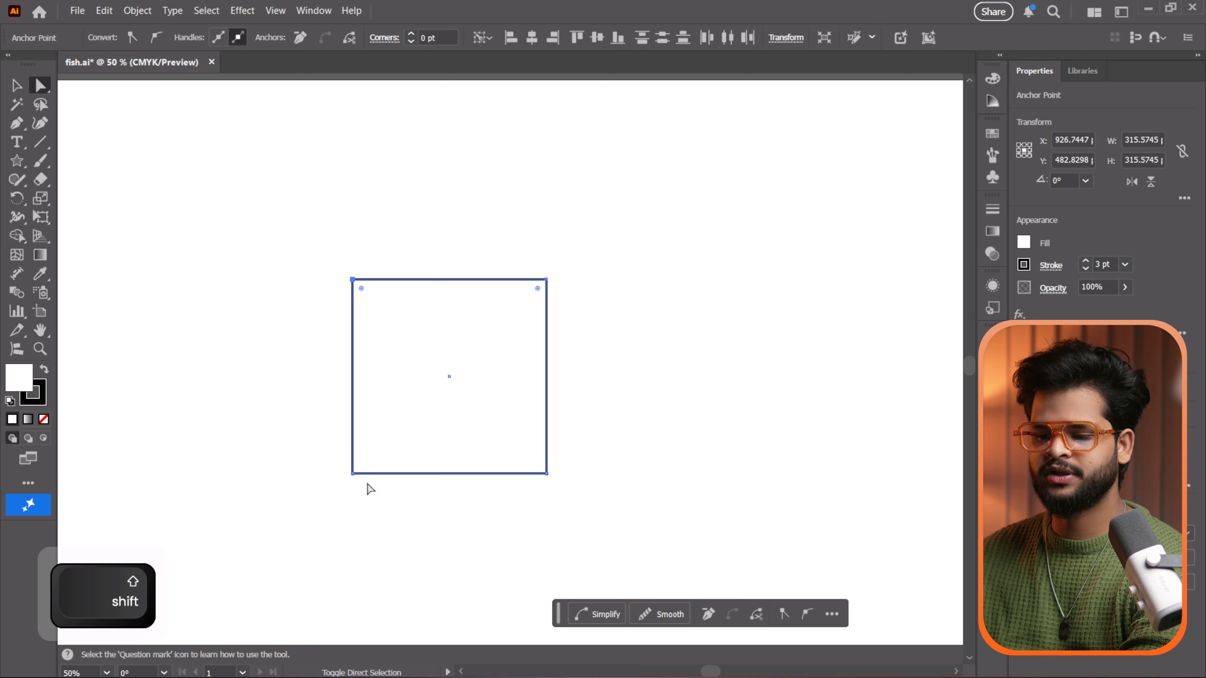
pyautogui.keyDown('shift'); pyautogui.click(352, 474); pyautogui.keyUp('shift')
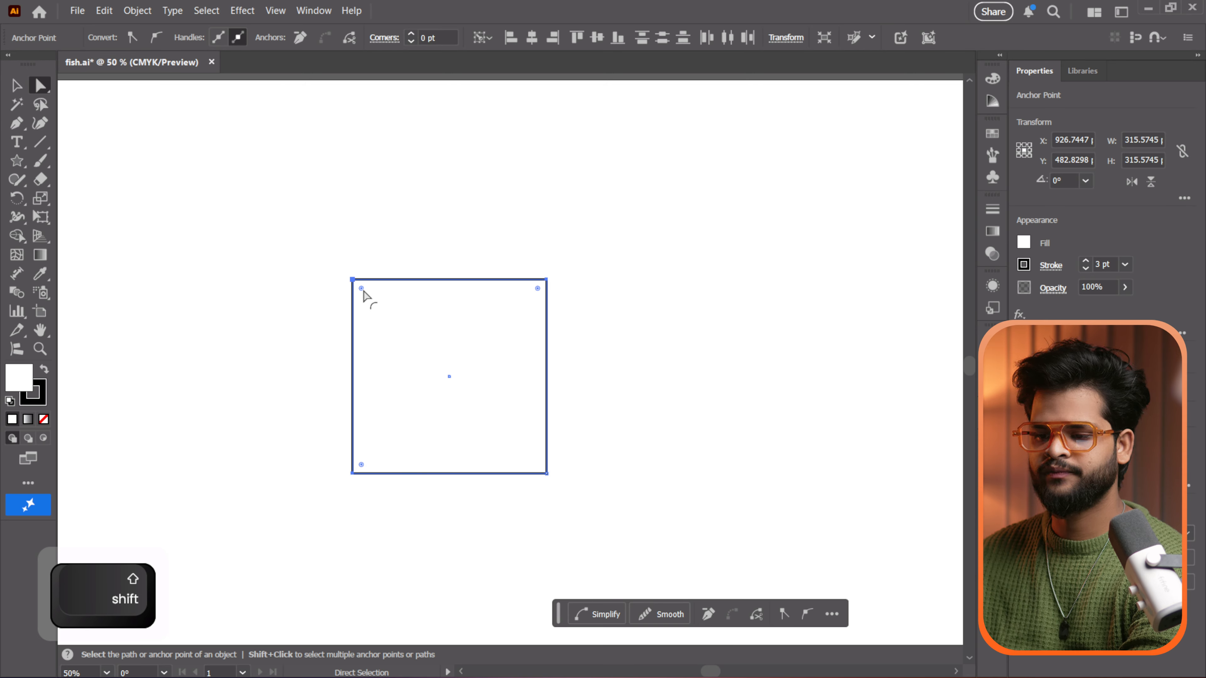
pyautogui.moveTo(362, 293); pyautogui.dragTo(498, 393)
pyautogui.click(350, 420)
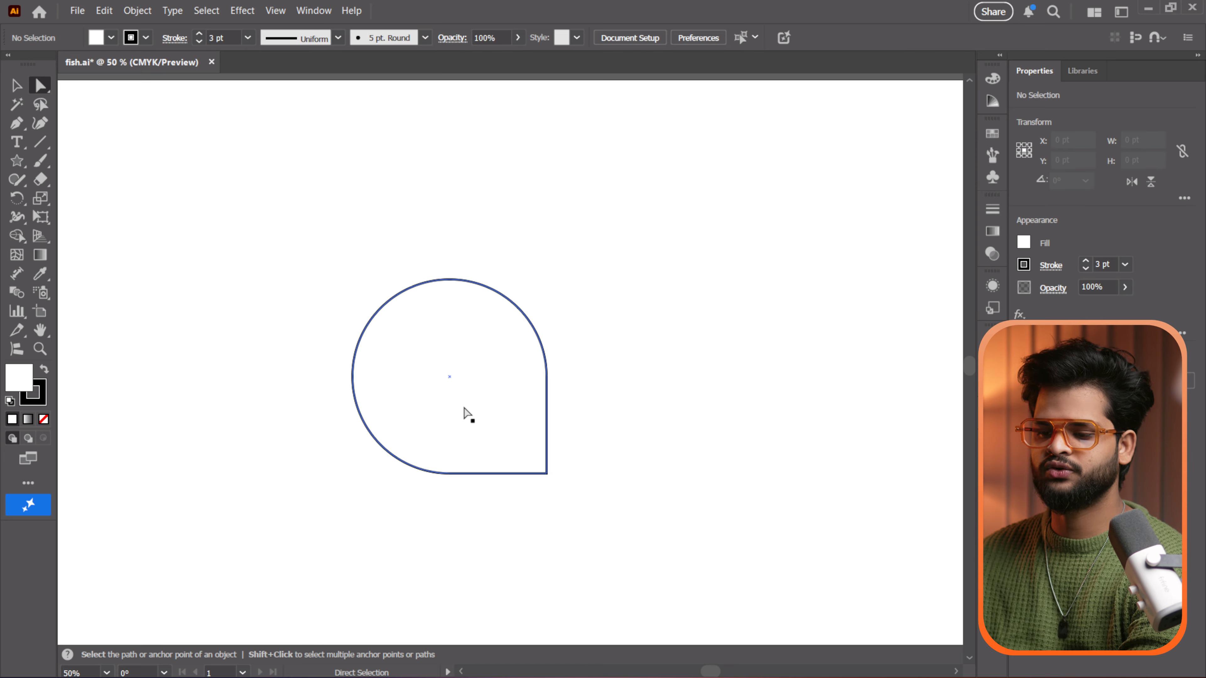
# Step: Undo the rounding of the three corners and leave the square deselected
pyautogui.press('ctrl')
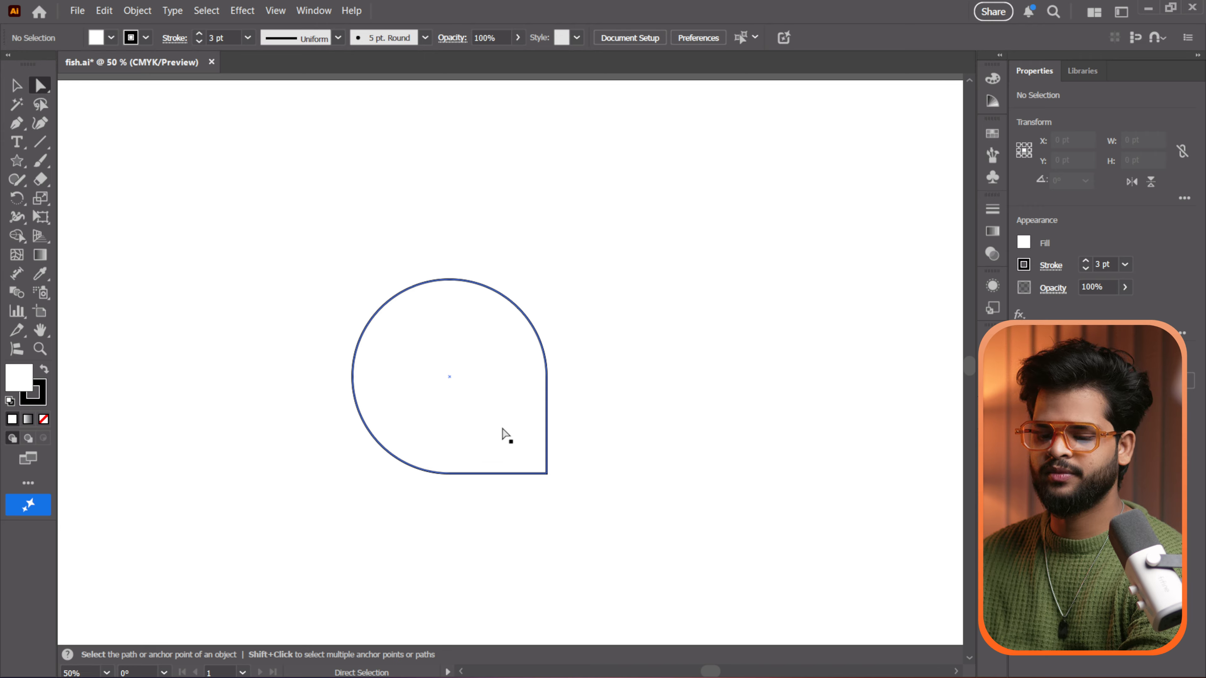
pyautogui.hotkey('ctrl', 'z')
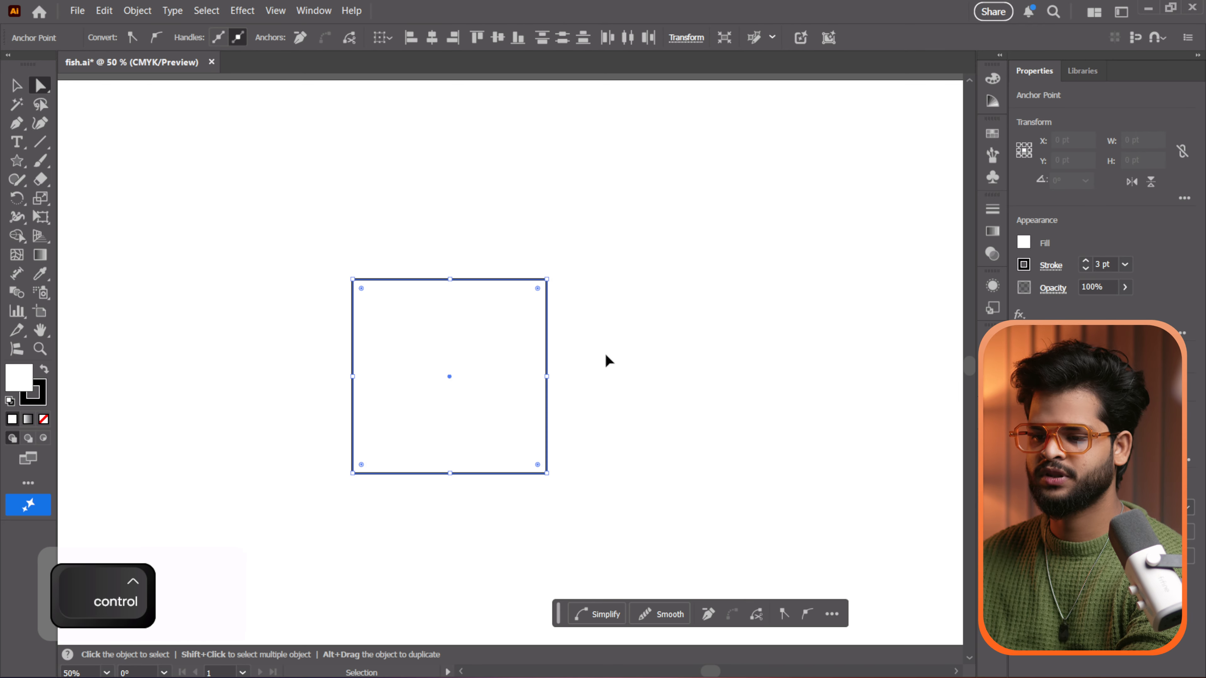
pyautogui.hotkey('ctrl', 'z')
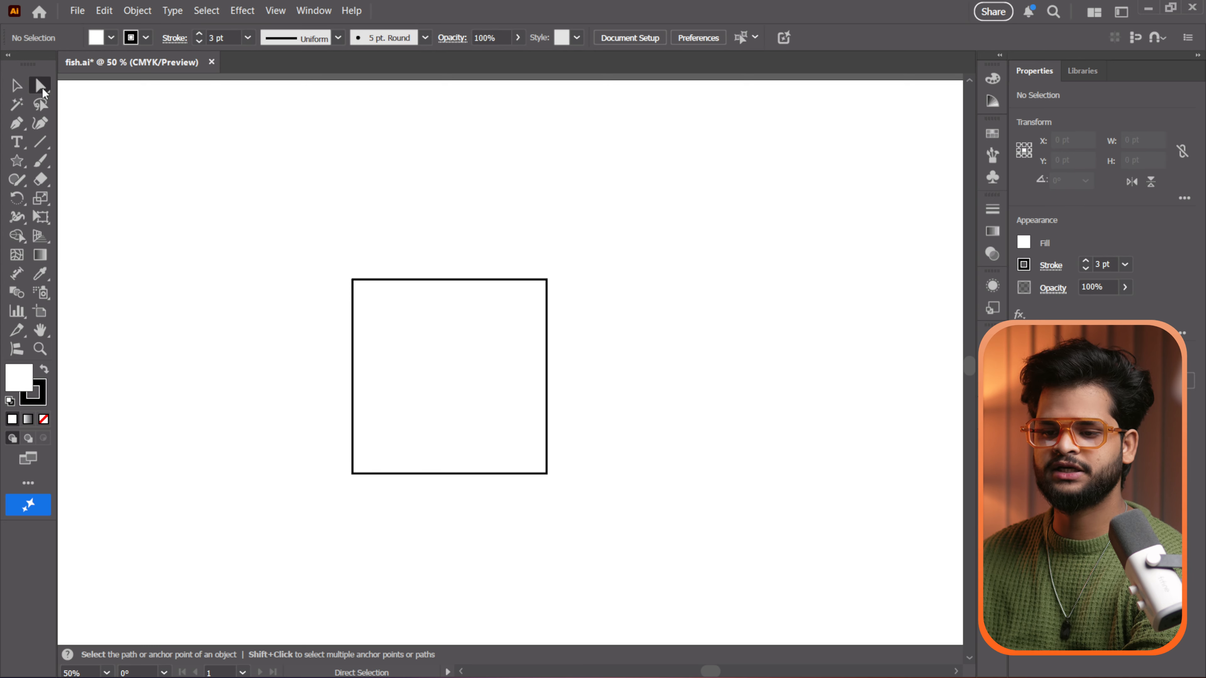
# Step: Skew the square into a parallelogram by shifting its top edge sideways and down, and undo the distortion
pyautogui.moveTo(437, 279); pyautogui.dragTo(623, 327)
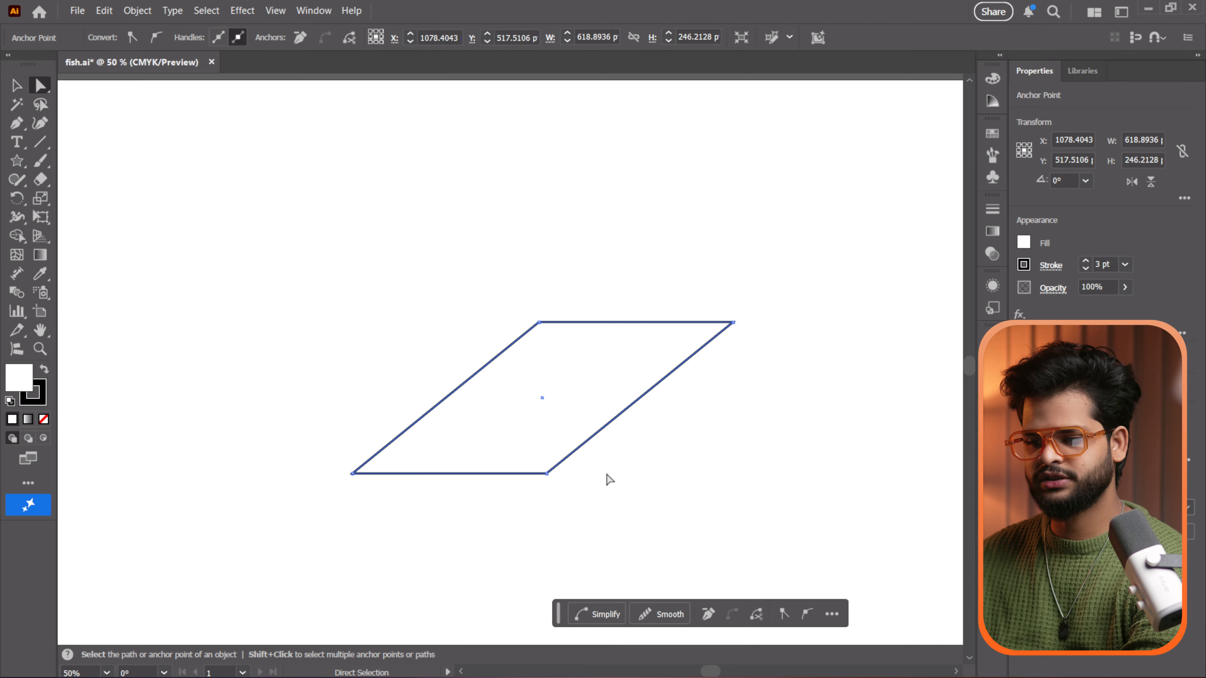
pyautogui.press('ctrl')
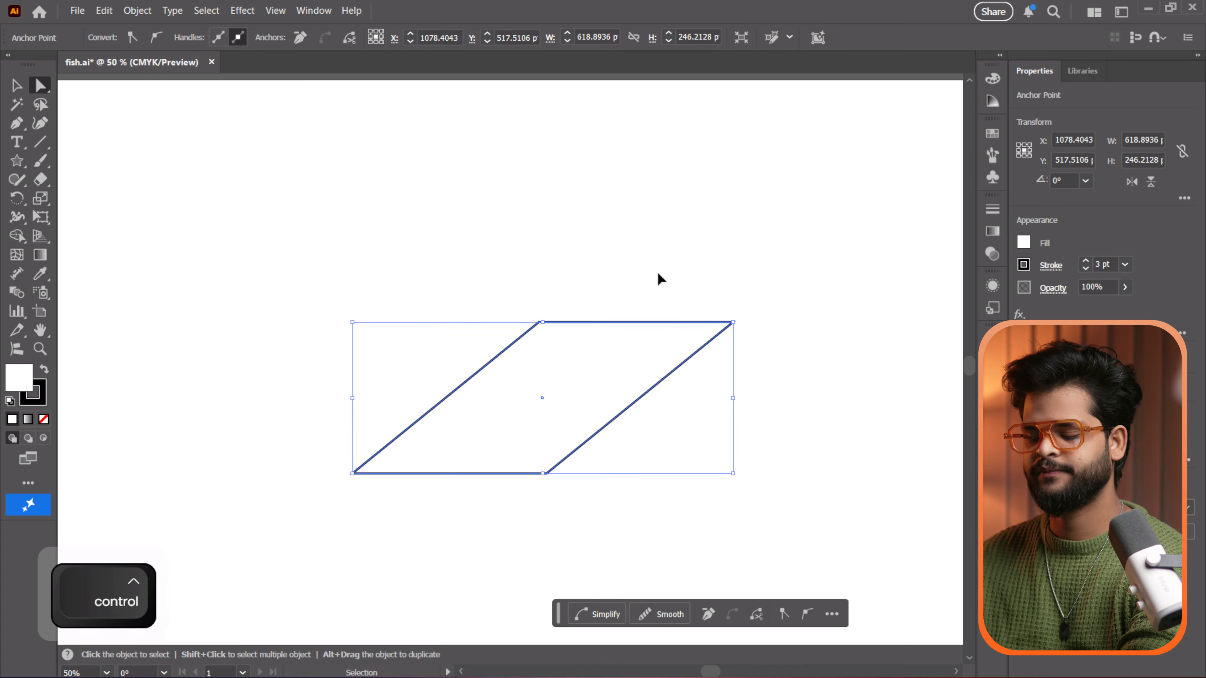
pyautogui.hotkey('ctrl', 'z')
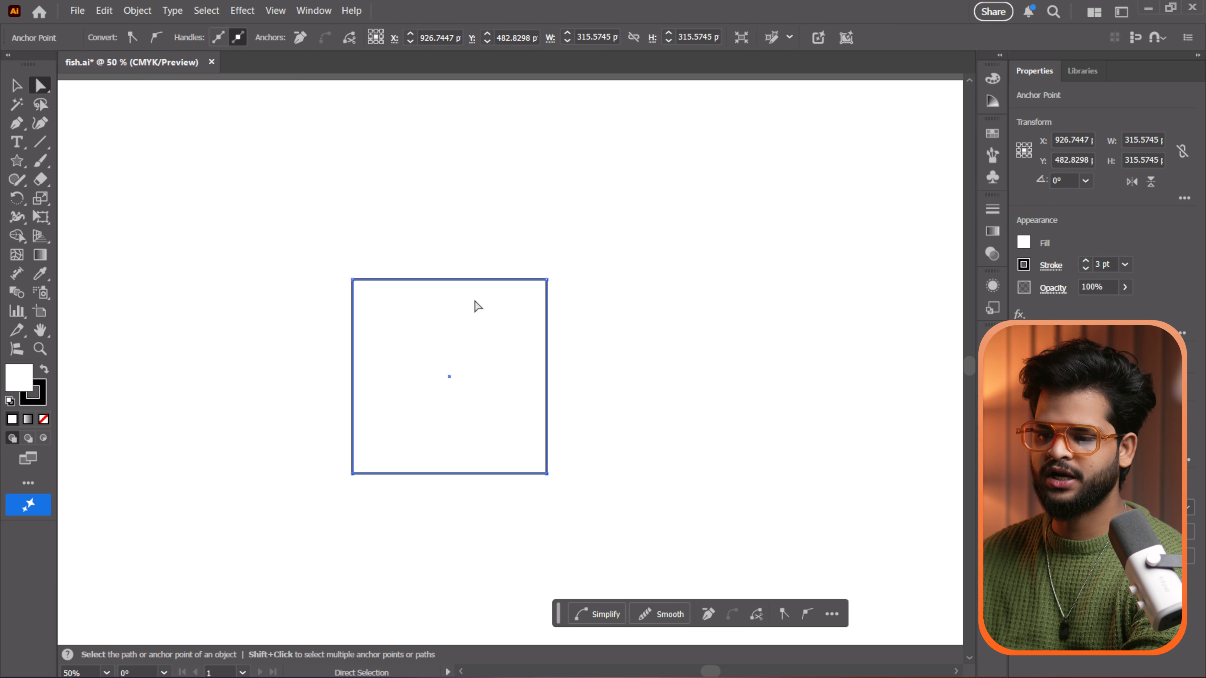
# Step: Slide the square's top edge straight down, lower its bottom edge to make a 148.09 pt high rectangle, and restore the original square
pyautogui.keyDown('shift'); pyautogui.click(460, 277); pyautogui.keyUp('shift')
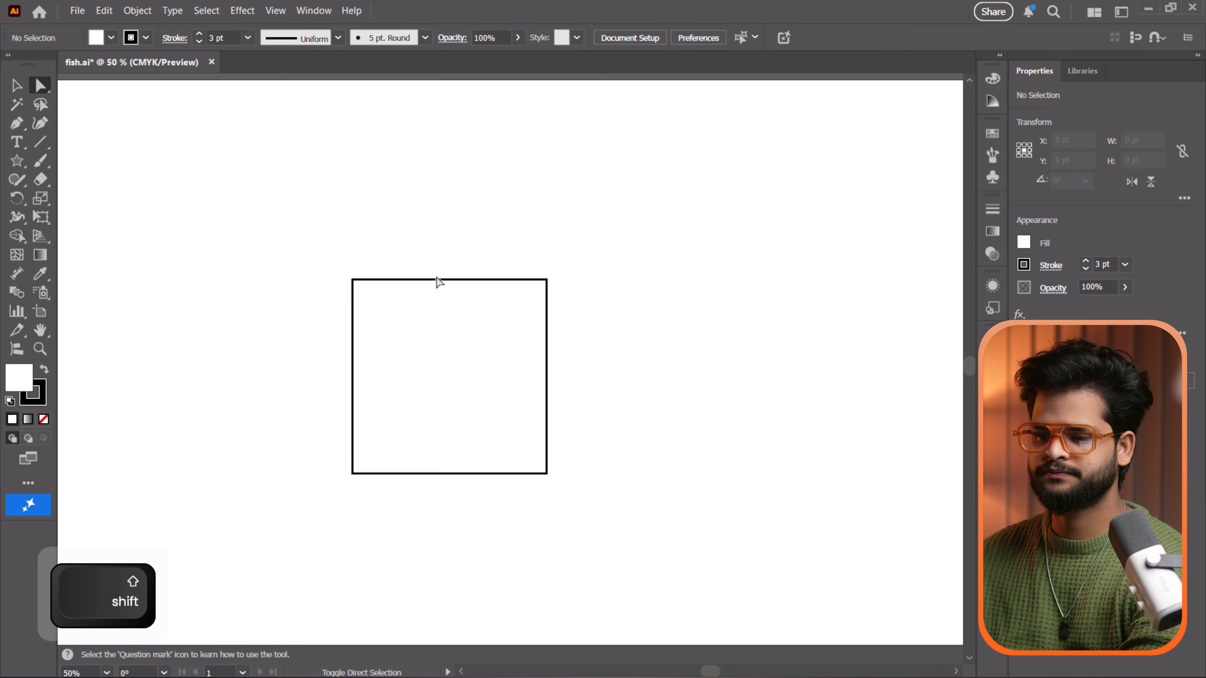
pyautogui.moveTo(439, 282); pyautogui.dragTo(463, 459)
pyautogui.click(436, 455)
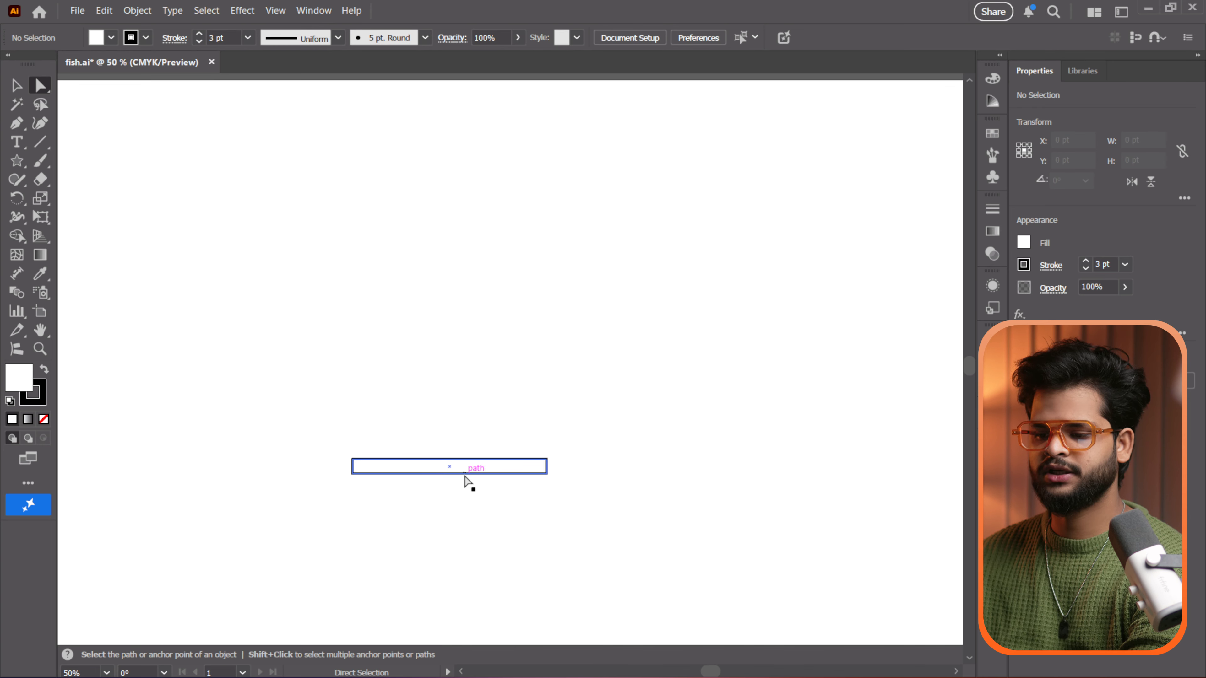
pyautogui.press('shift')
pyautogui.moveTo(463, 474); pyautogui.dragTo(450, 549)
pyautogui.click(447, 407)
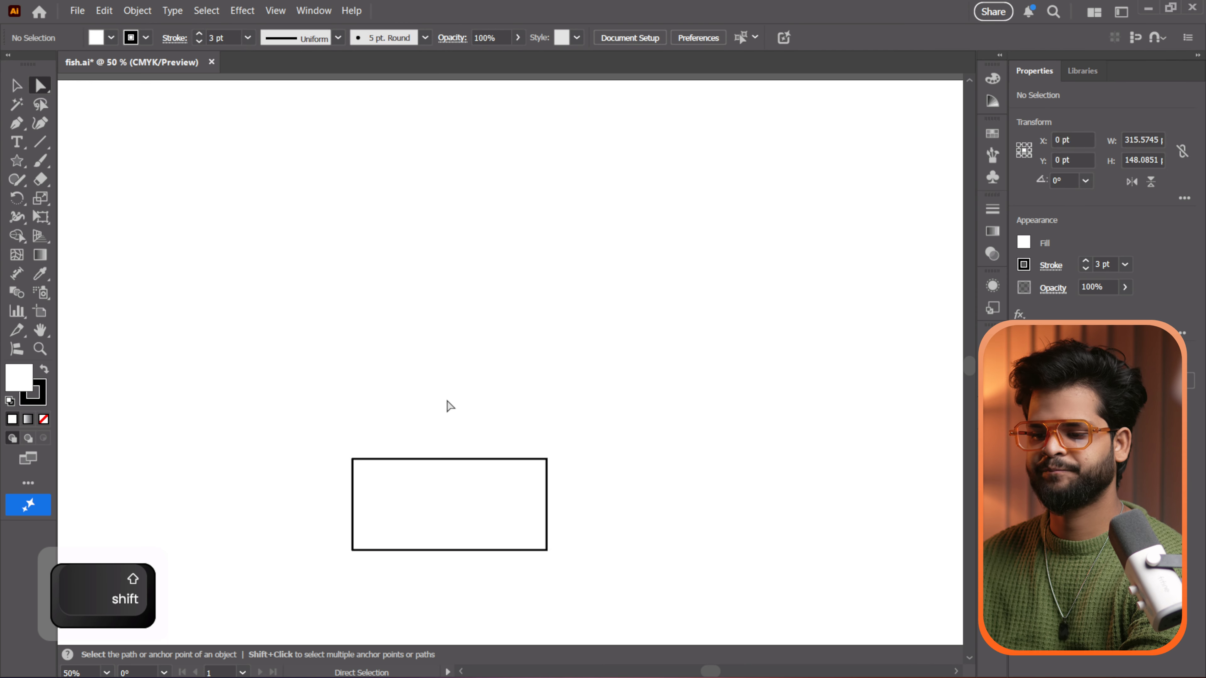
pyautogui.moveTo(463, 459); pyautogui.dragTo(442, 280)
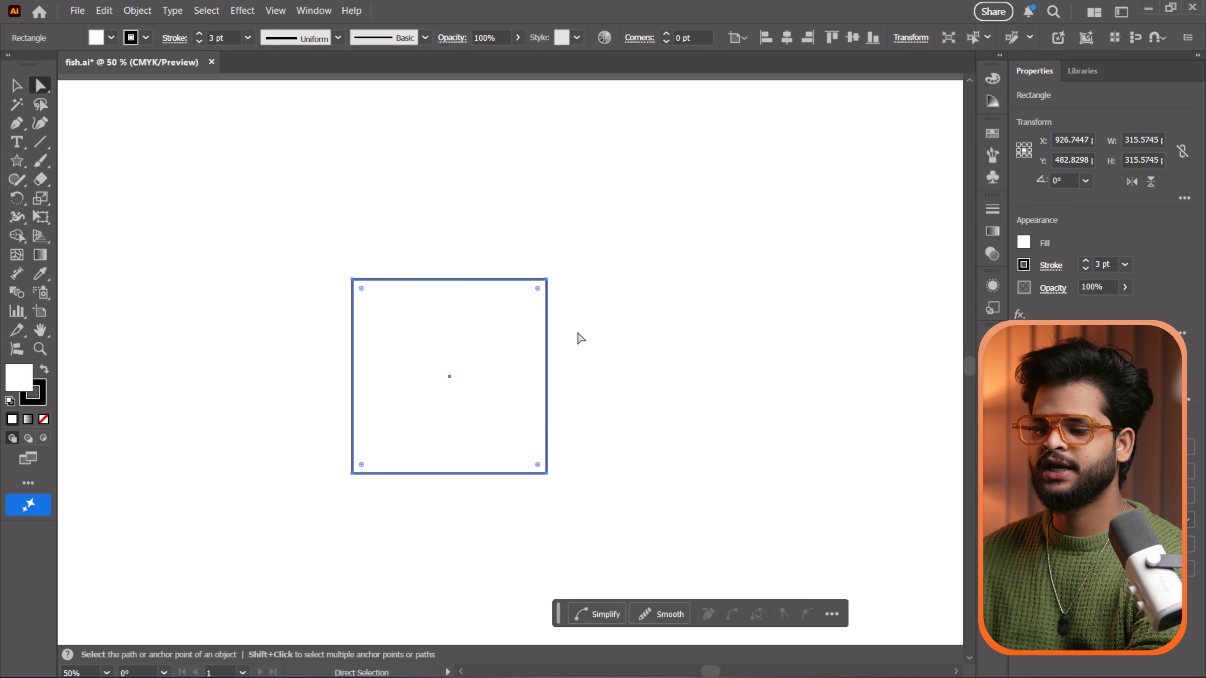
# Step: Select only the square's upper-left anchor point and round that corner to about 107.66 pt
pyautogui.click(298, 298)
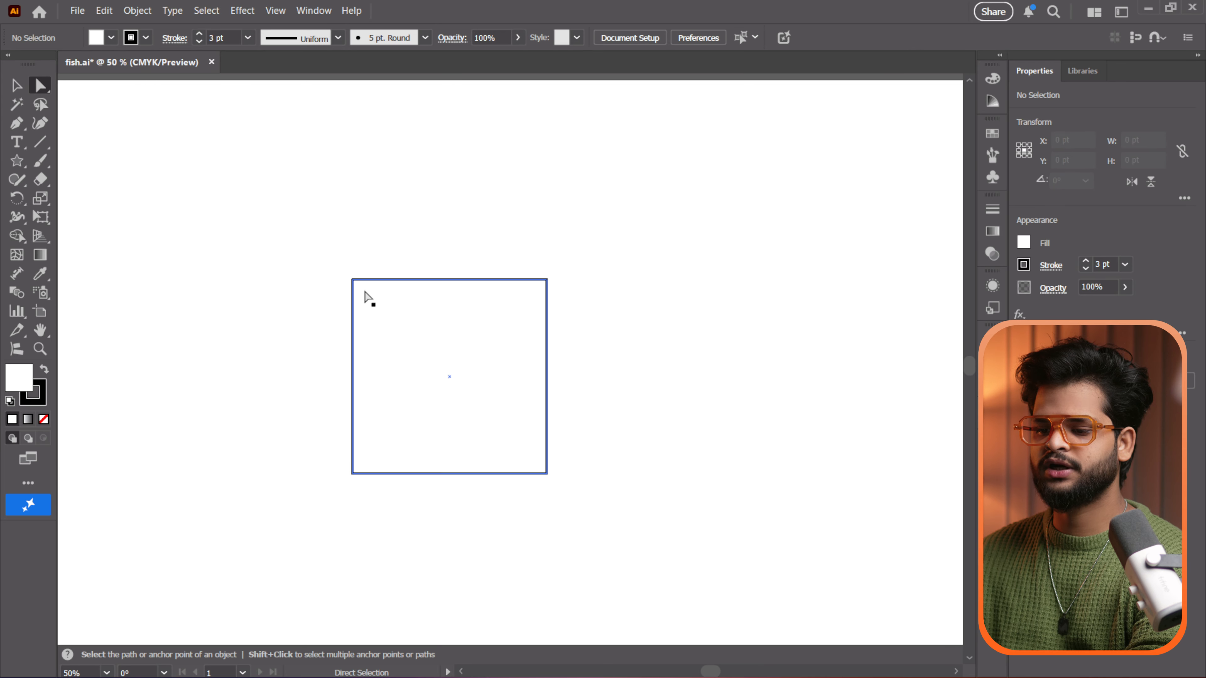
pyautogui.click(353, 280)
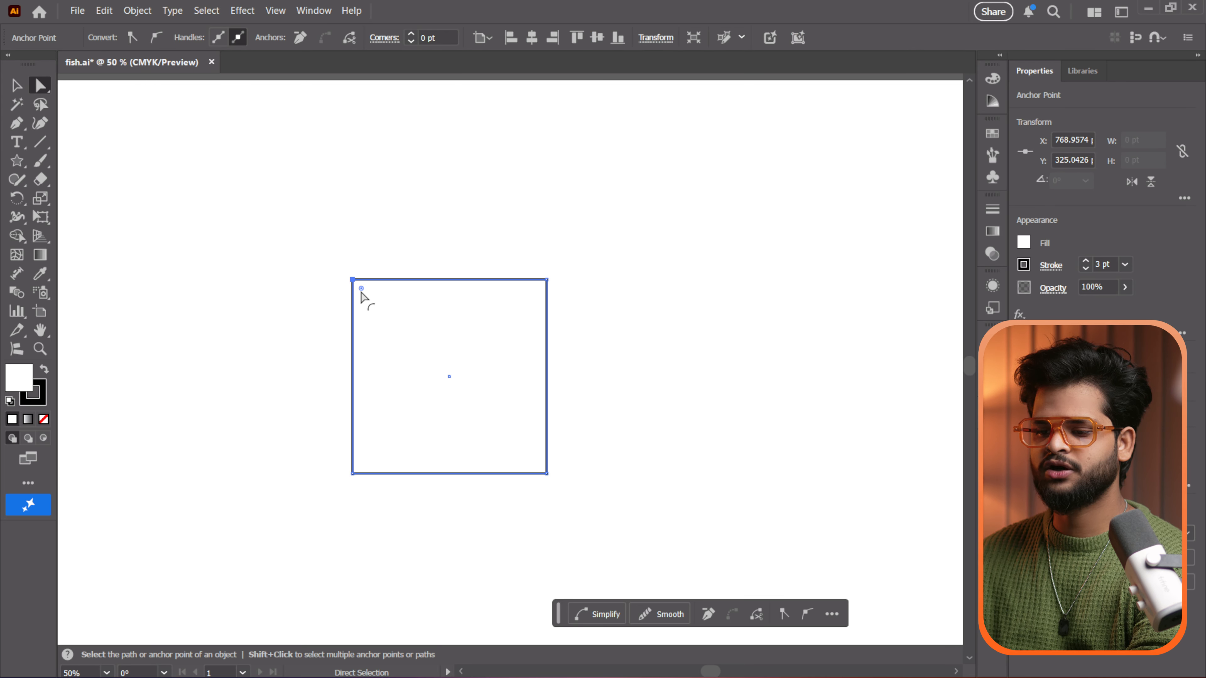
pyautogui.moveTo(360, 289); pyautogui.dragTo(423, 346)
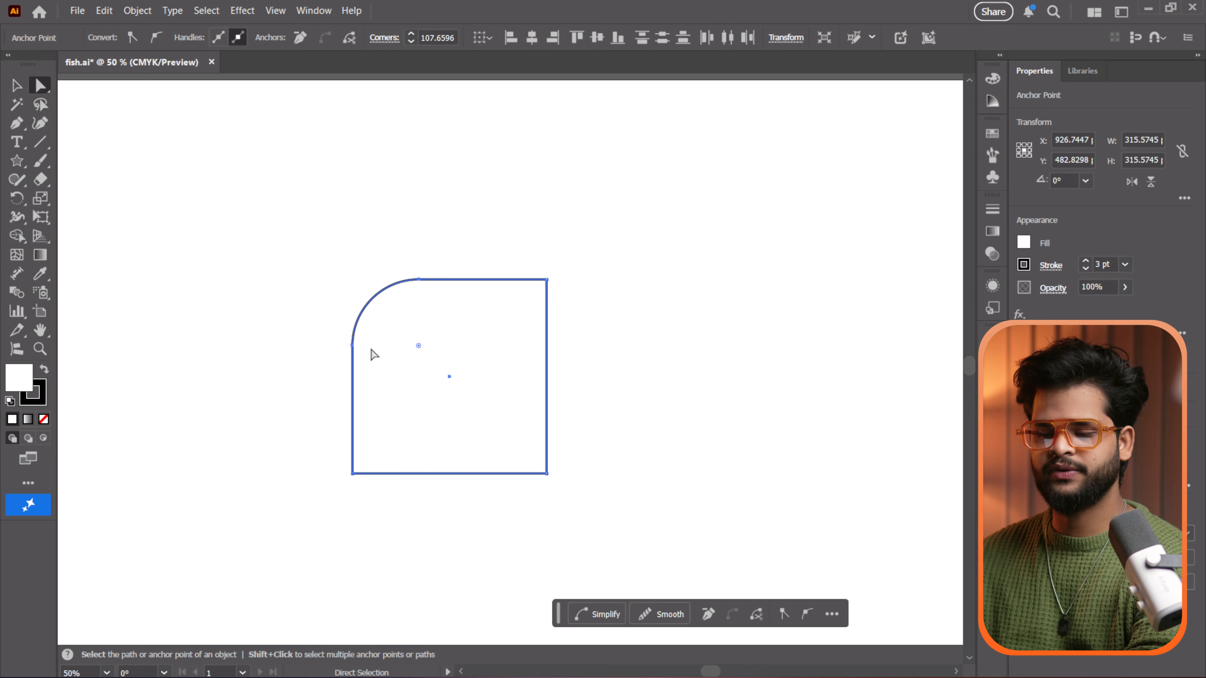
# Step: Compare the handles of the rounded corner's upper anchor point with those of the sharp upper-right and lower-right anchor points
pyautogui.click(419, 280)
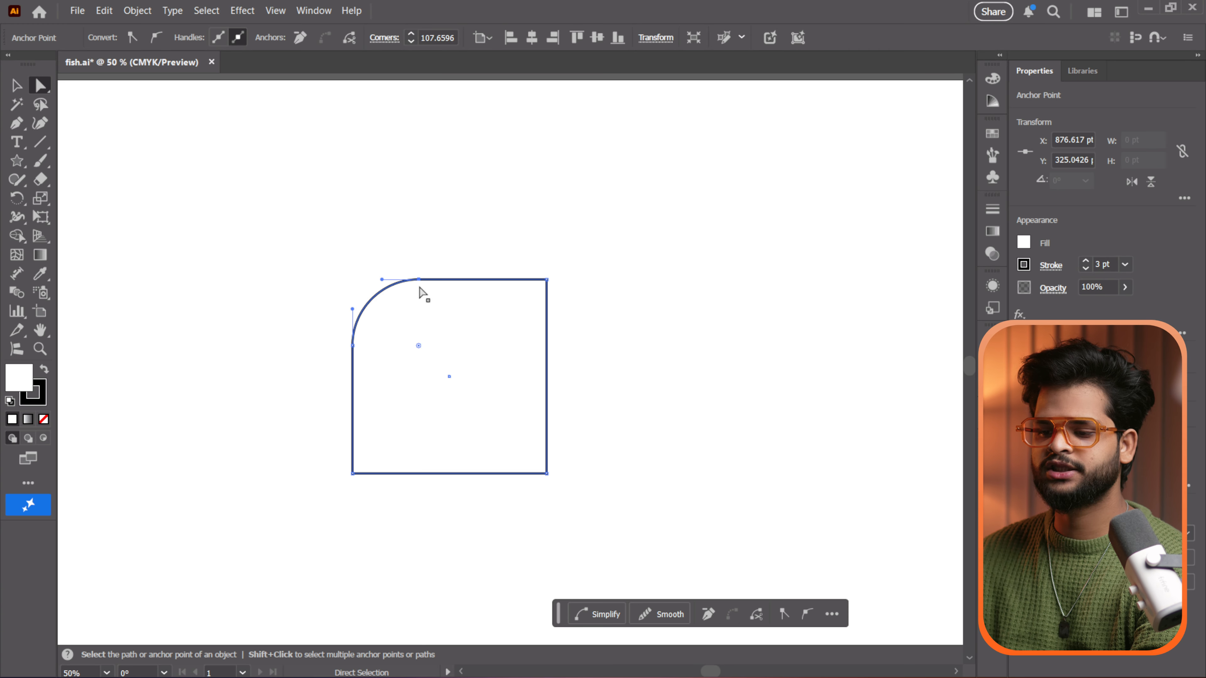
pyautogui.click(548, 280)
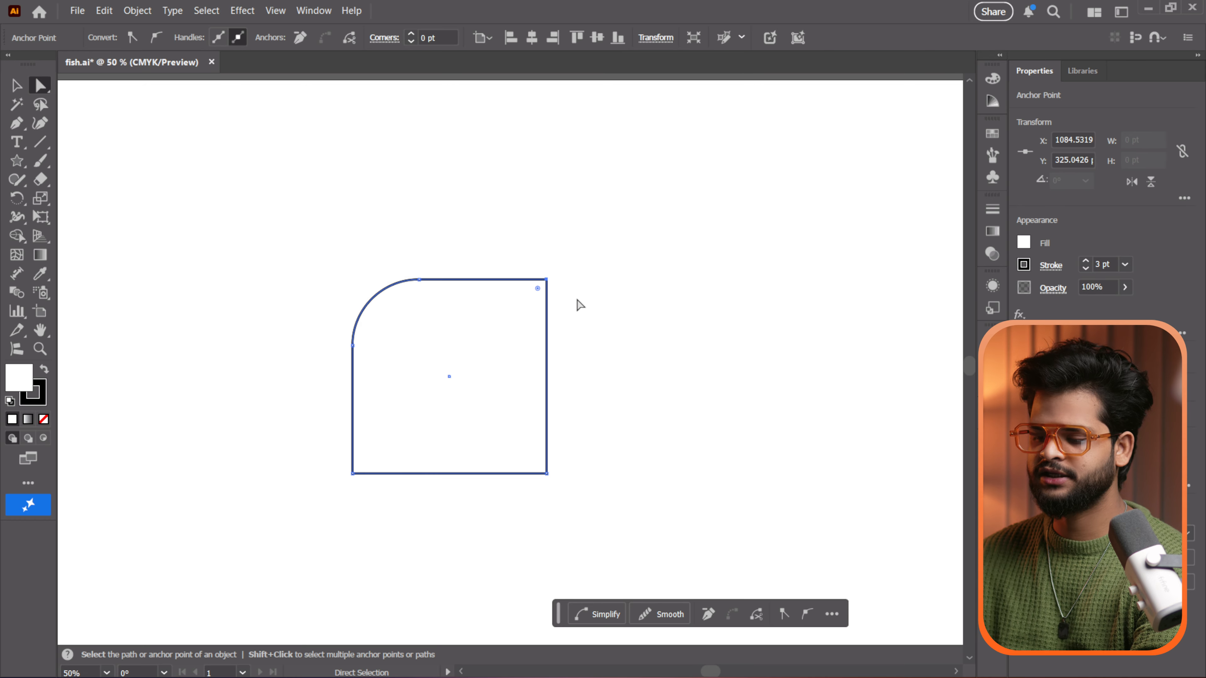
pyautogui.click(546, 474)
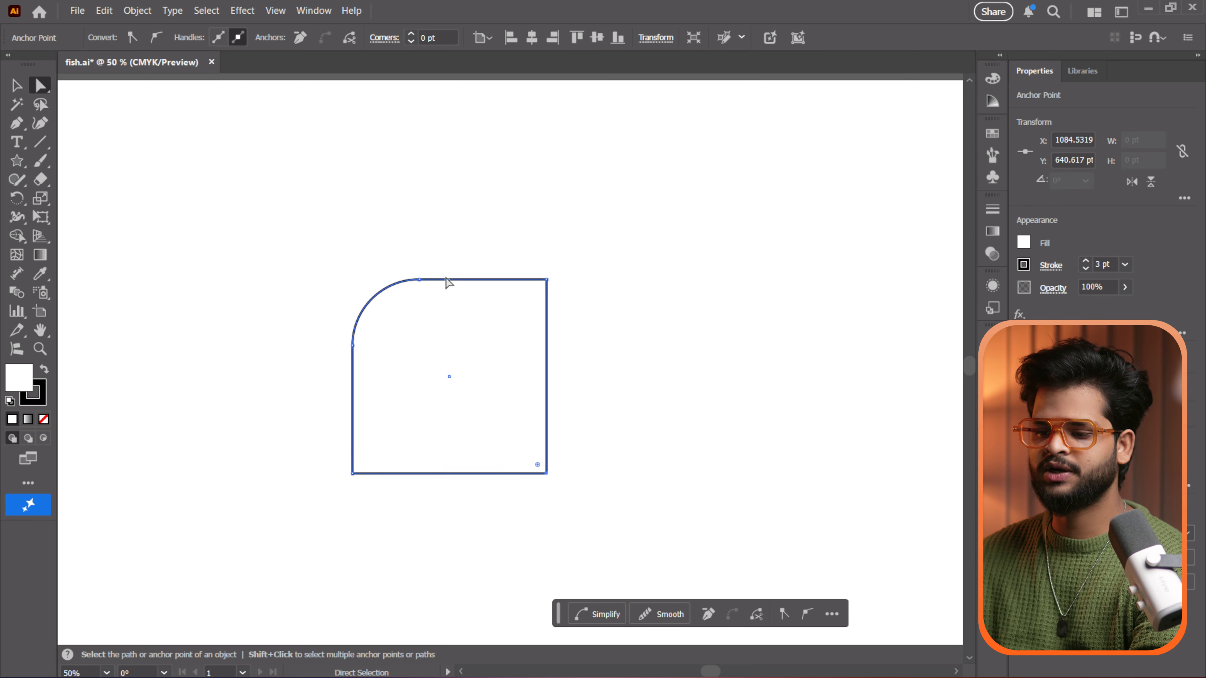
pyautogui.click(418, 281)
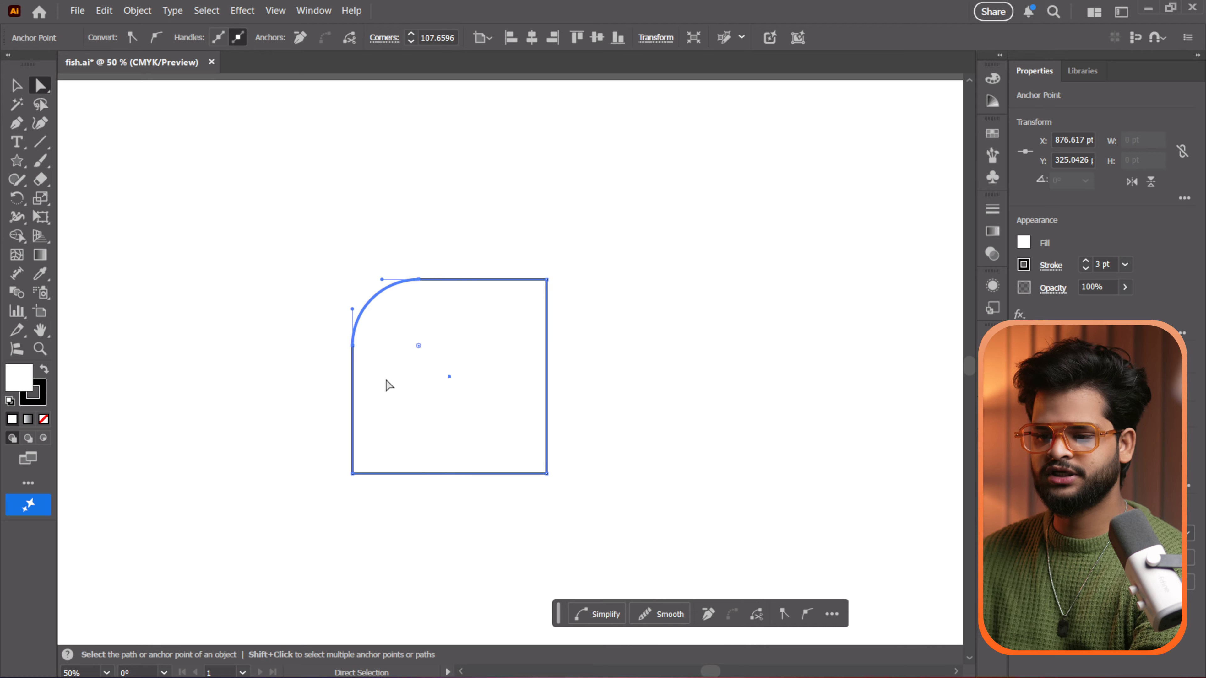
# Step: Move the rounded square off the artboard beyond its upper right and bring the circle onto the middle of the artboard
pyautogui.scroll(1, 745, 431)
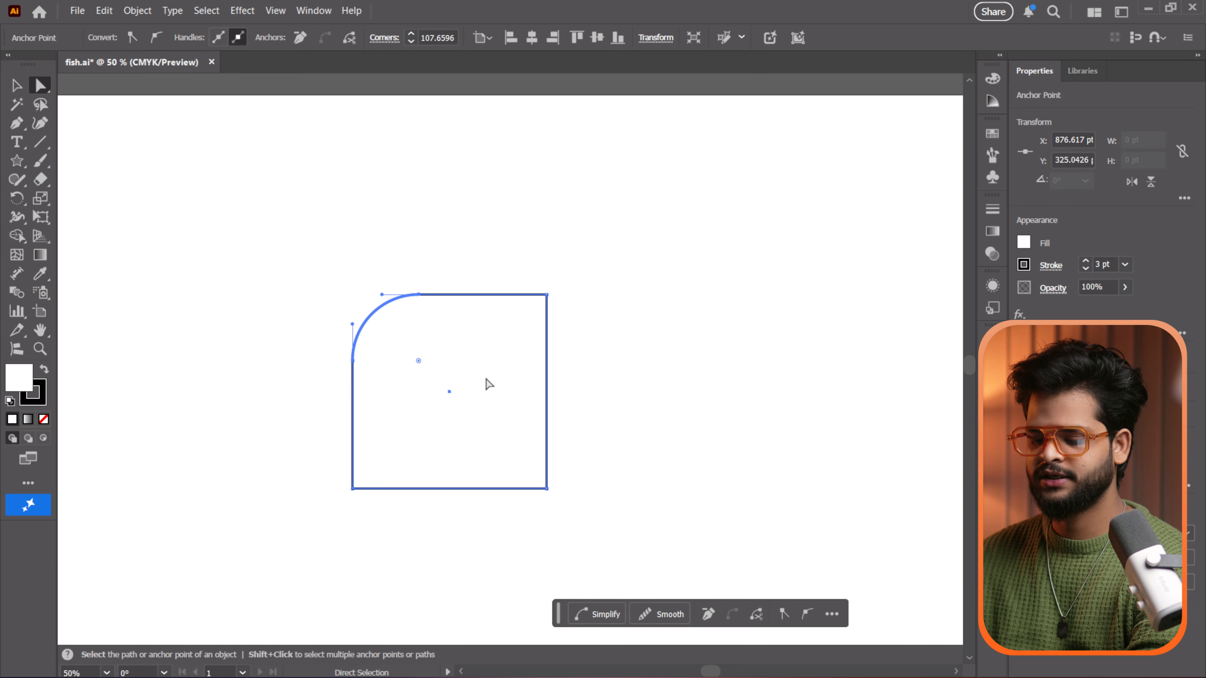
pyautogui.scroll(-4, 414, 401)
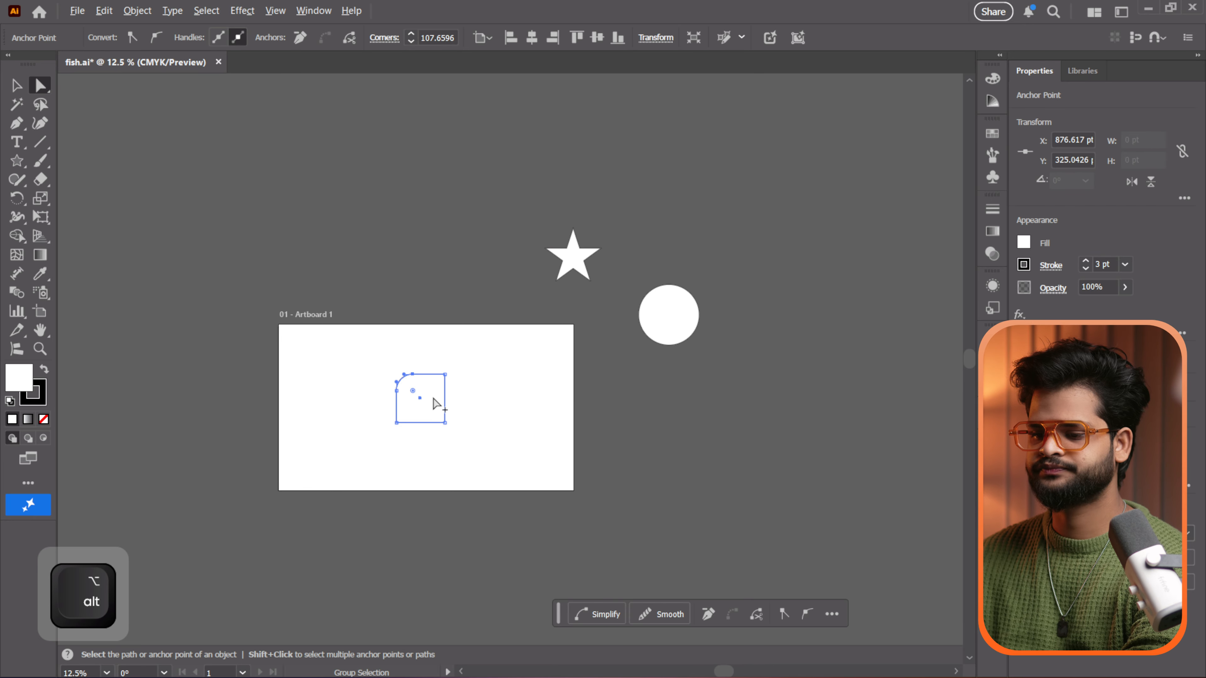
pyautogui.moveTo(435, 404); pyautogui.dragTo(741, 253)
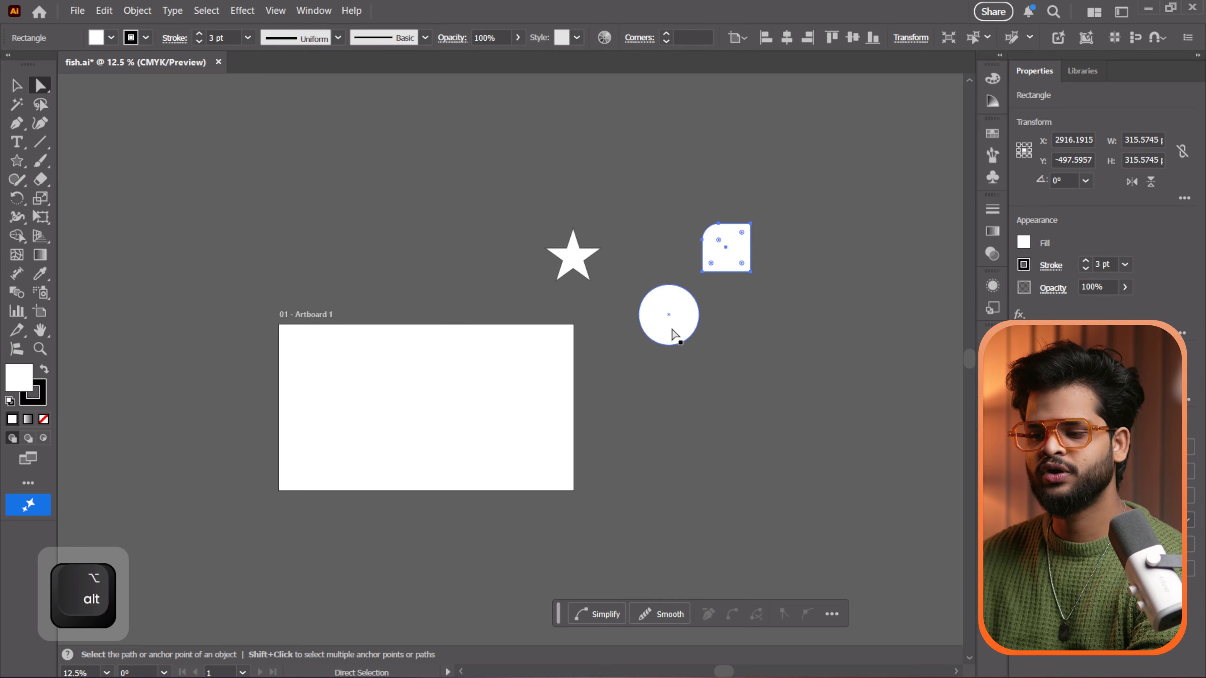
pyautogui.moveTo(664, 331); pyautogui.dragTo(421, 421)
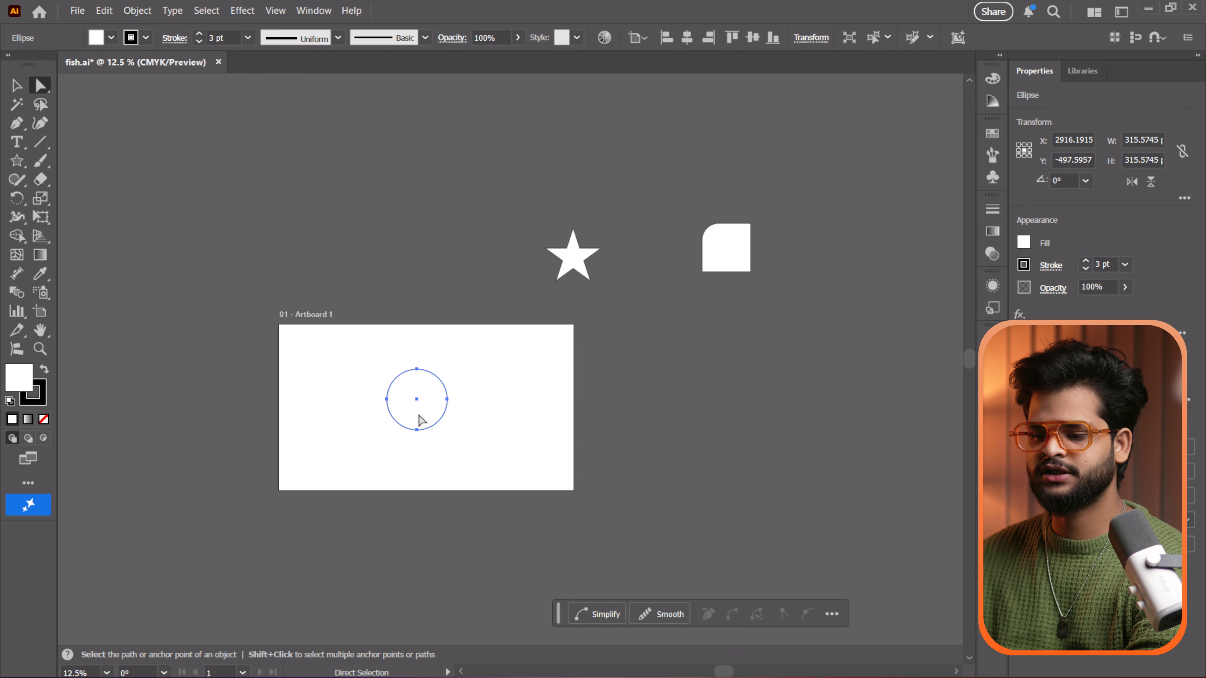
# Step: Select the circle's top and bottom anchor points in turn to examine their direction handles
pyautogui.scroll(2, 333, 371)
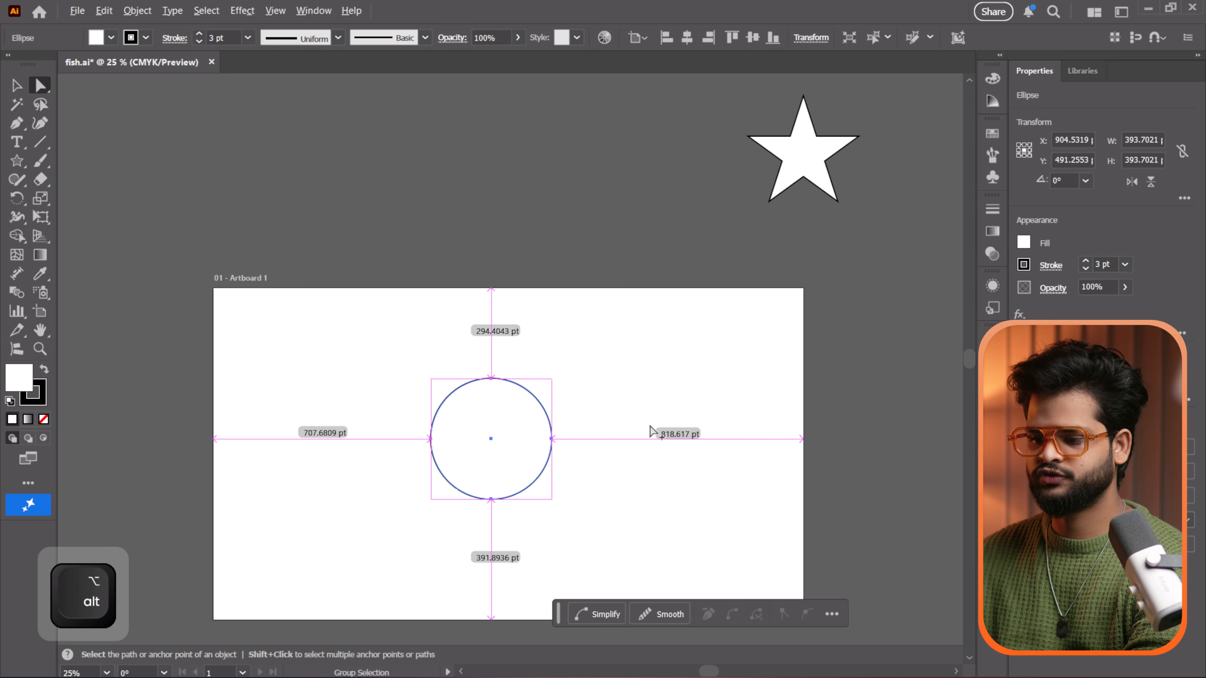
pyautogui.scroll(1, 587, 463)
pyautogui.press('space')
pyautogui.moveTo(584, 461); pyautogui.dragTo(609, 423)
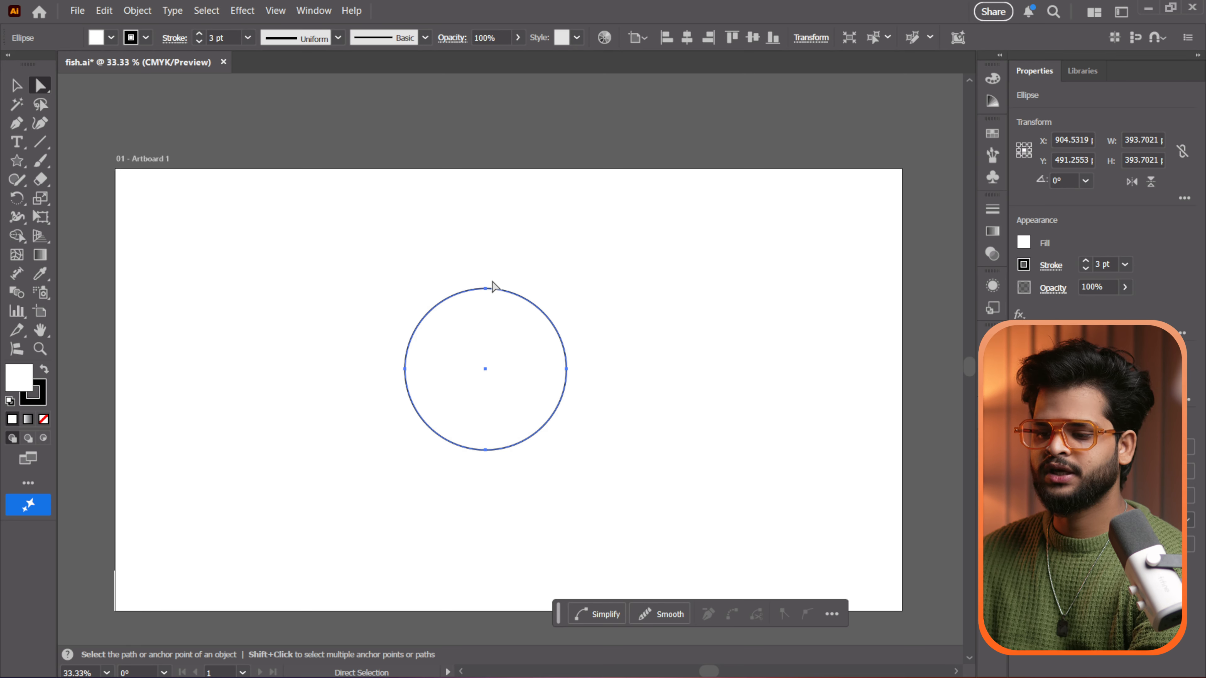
pyautogui.click(486, 288)
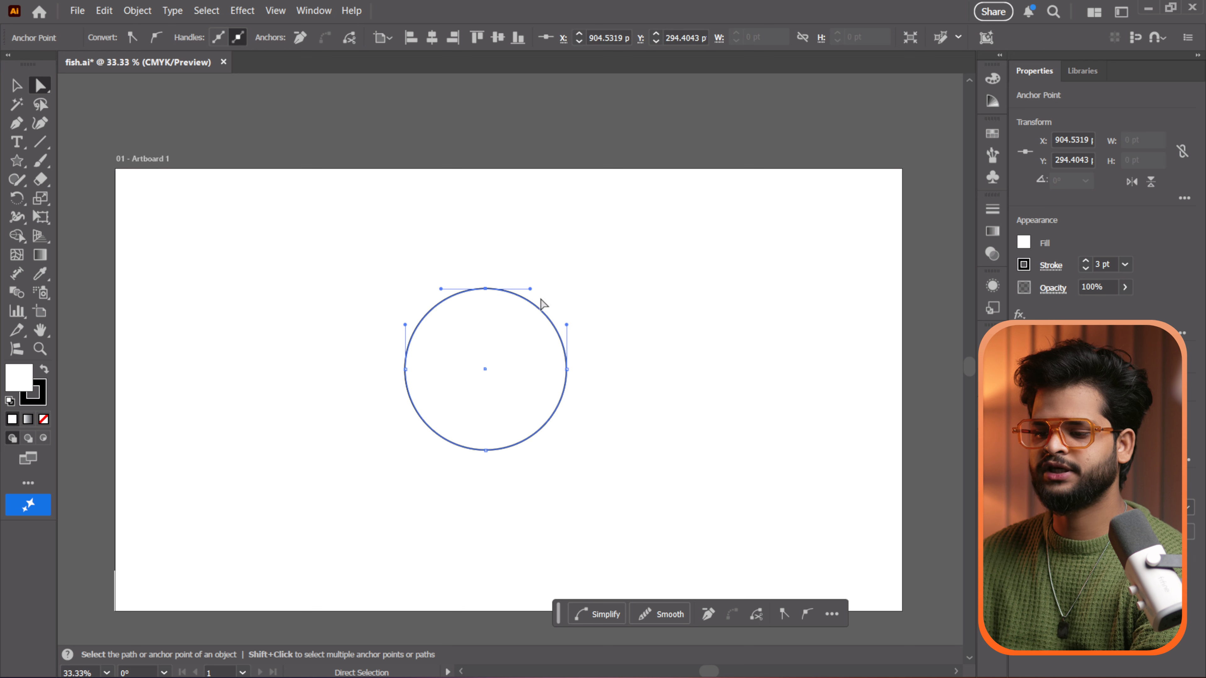
pyautogui.click(485, 450)
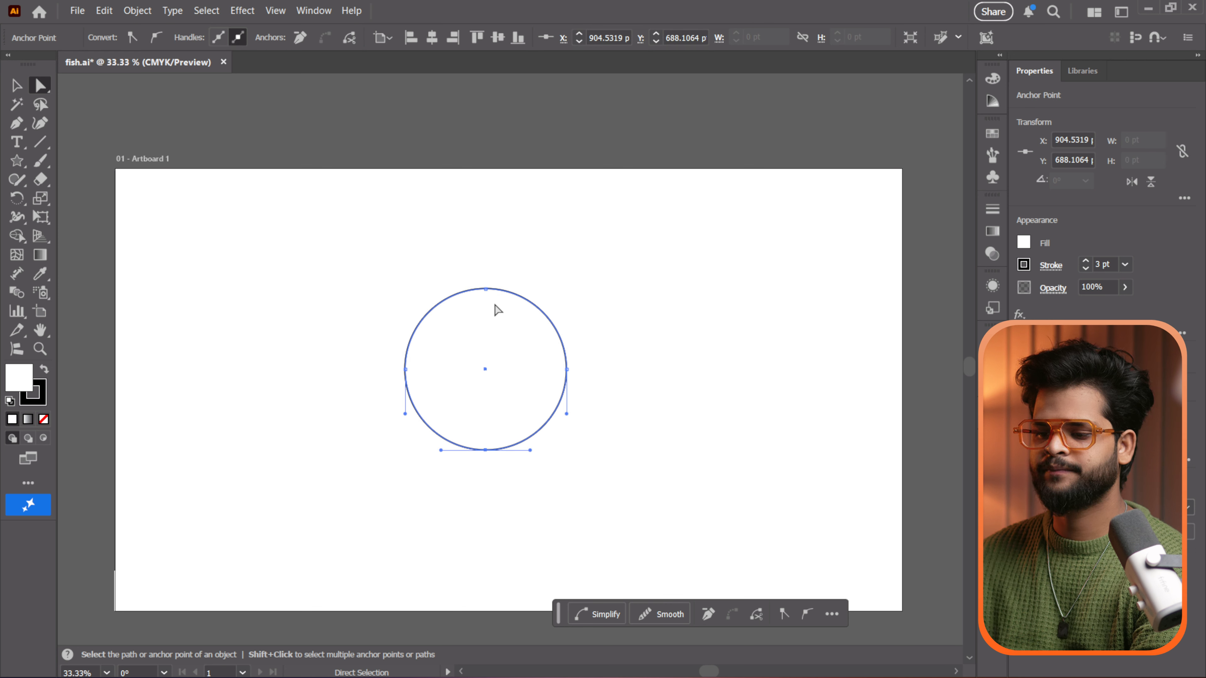
# Step: Reshape the circle by pulling the top anchor's right handle down into the shape and the left anchor's upper handle outward
pyautogui.click(485, 289)
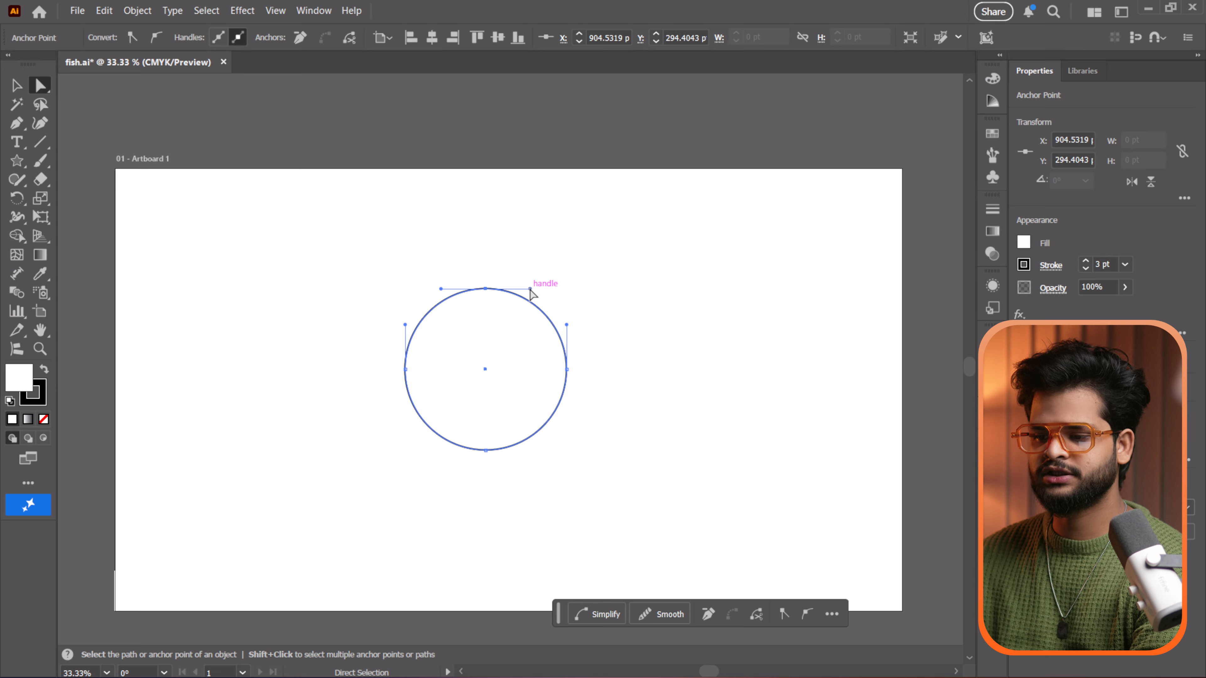
pyautogui.moveTo(531, 288); pyautogui.dragTo(508, 394)
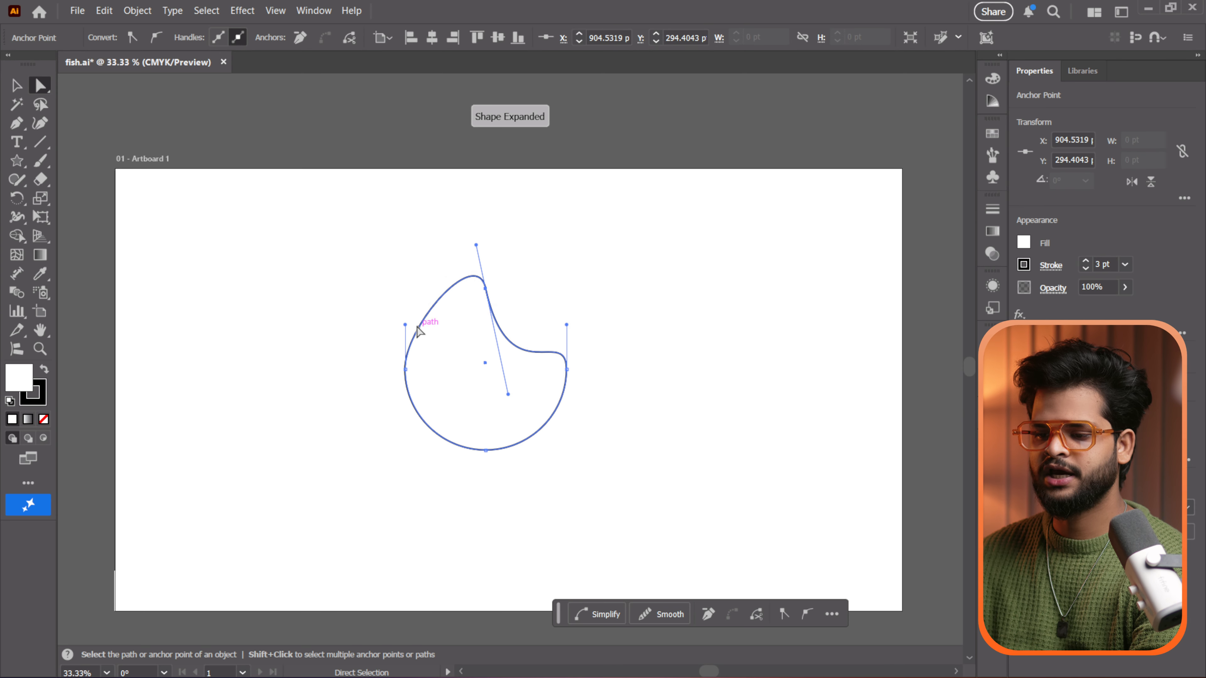
pyautogui.click(401, 335)
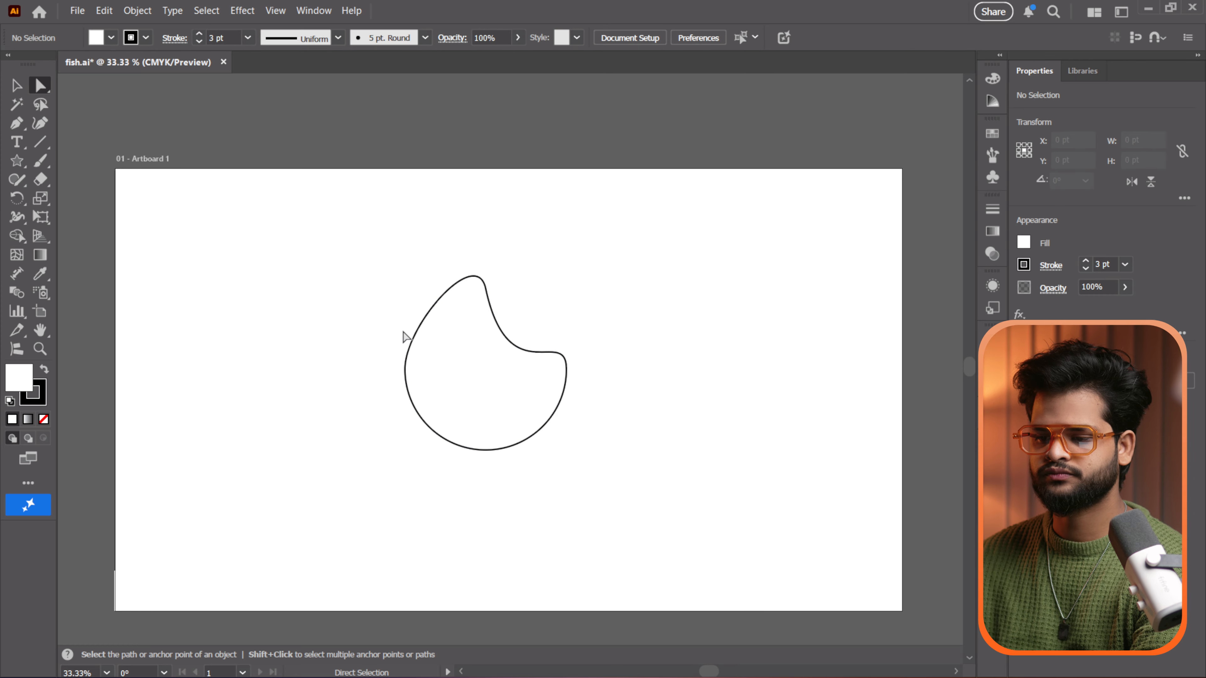
pyautogui.click(406, 383)
pyautogui.click(405, 369)
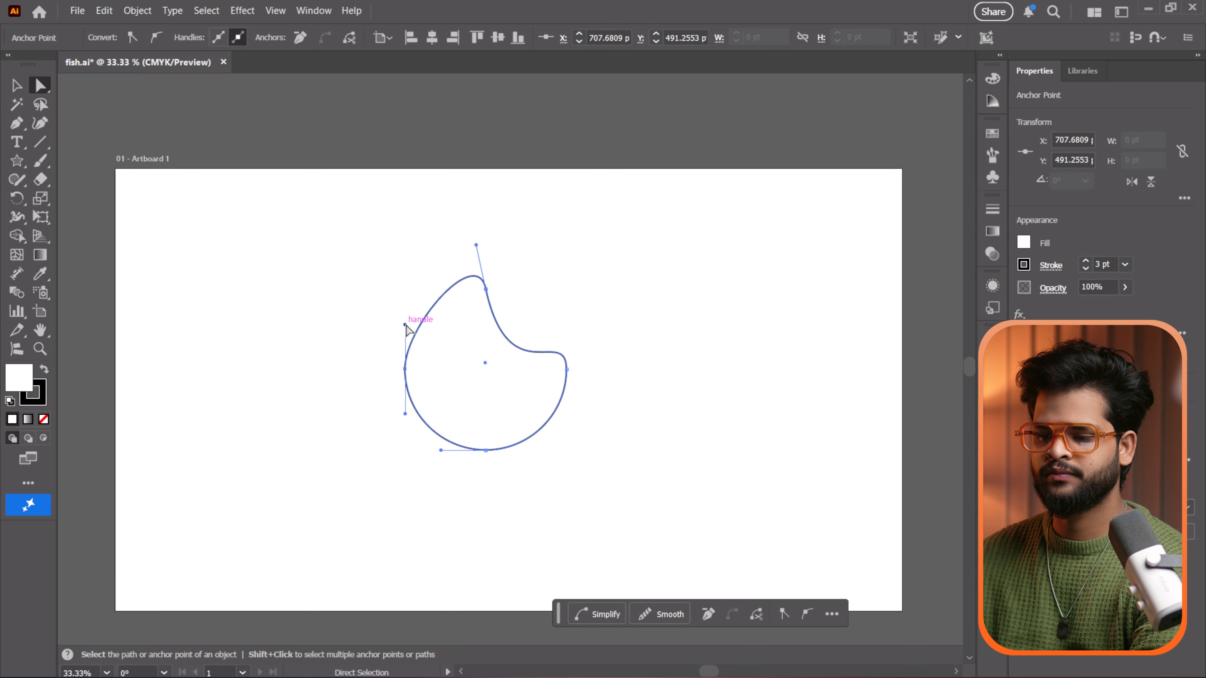
pyautogui.moveTo(405, 325); pyautogui.dragTo(300, 359)
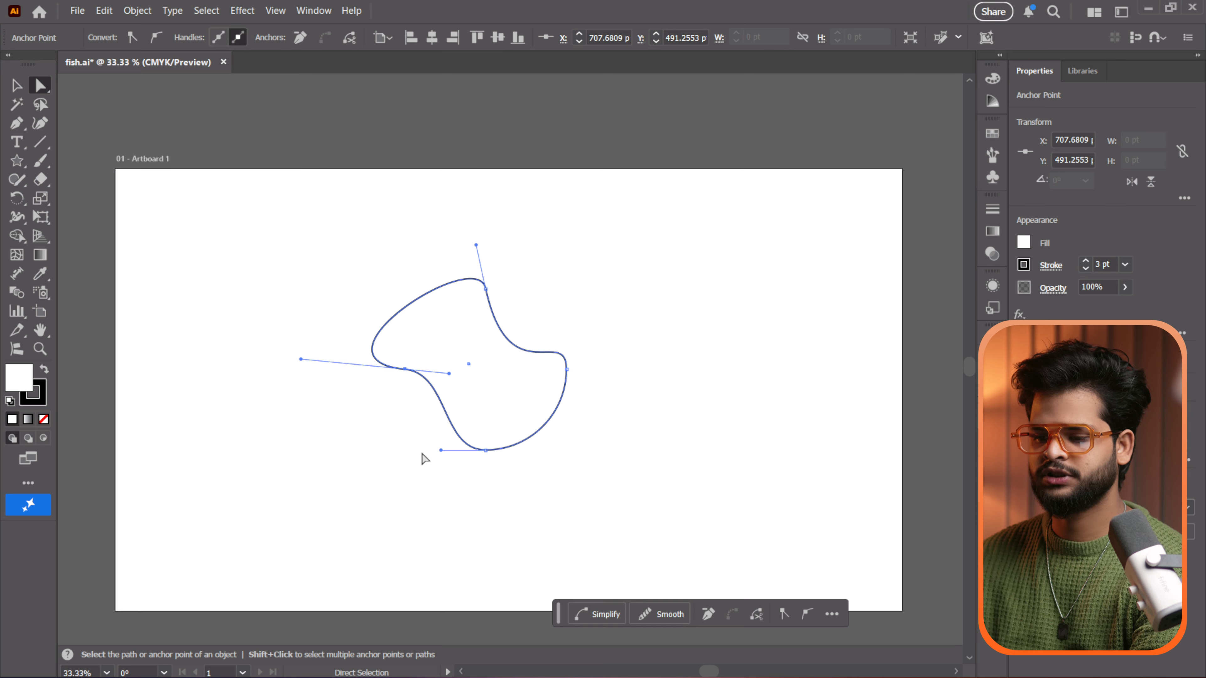
# Step: Try tilting the bottom anchor's left handle downward, and revert the bottom curve to its earlier shape
pyautogui.moveTo(439, 449); pyautogui.dragTo(452, 475)
pyautogui.click(336, 409)
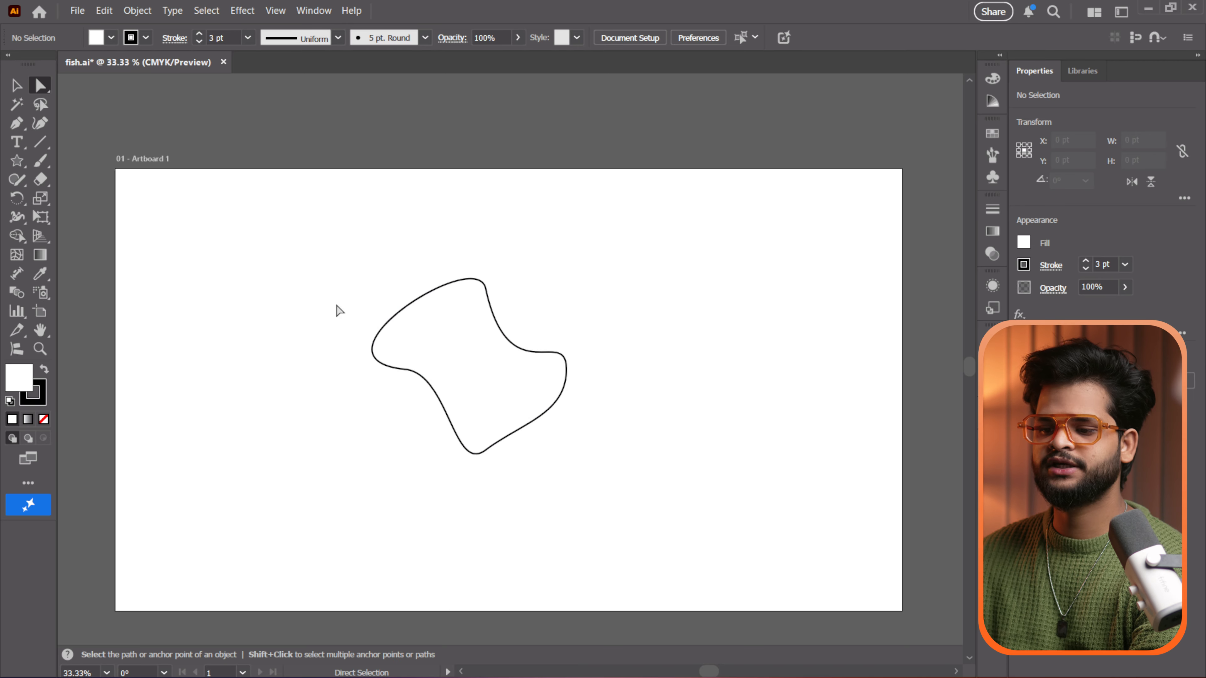
pyautogui.click(502, 422)
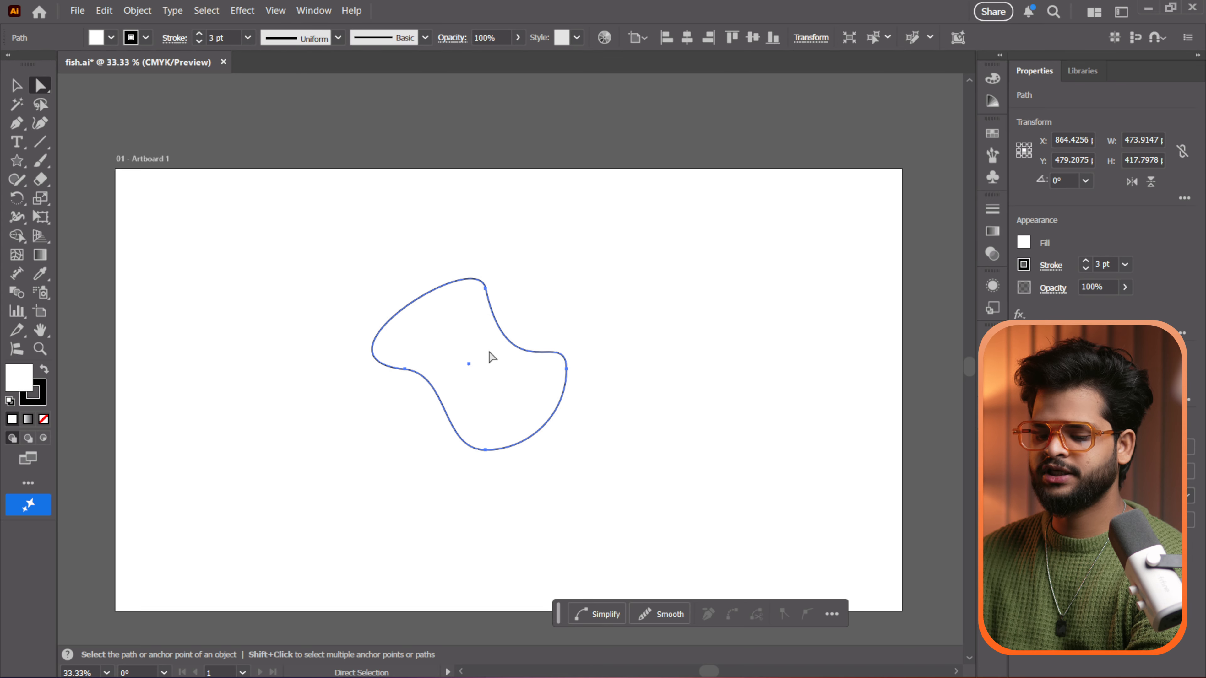
# Step: Move the reshaped path off the artboard to its left and bring the star onto the middle of the artboard
pyautogui.press('space')
pyautogui.scroll(-3, 592, 348)
pyautogui.scroll(3, 593, 347)
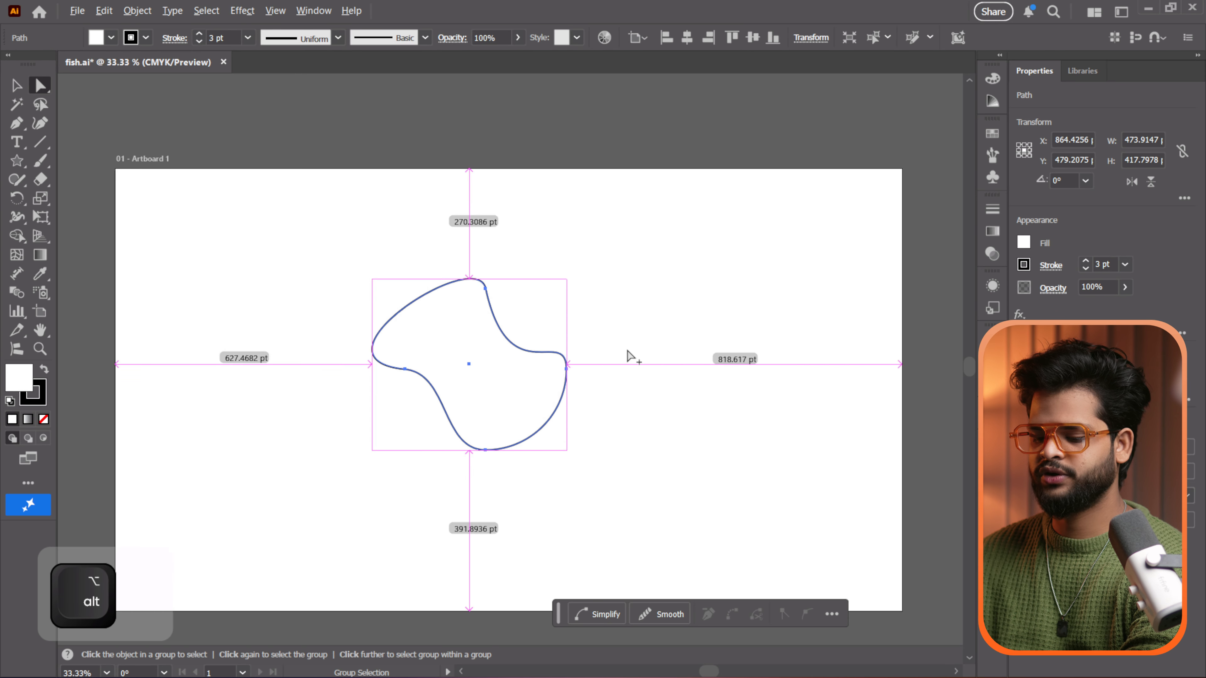
pyautogui.scroll(-2, 628, 350)
pyautogui.moveTo(599, 364); pyautogui.dragTo(312, 254)
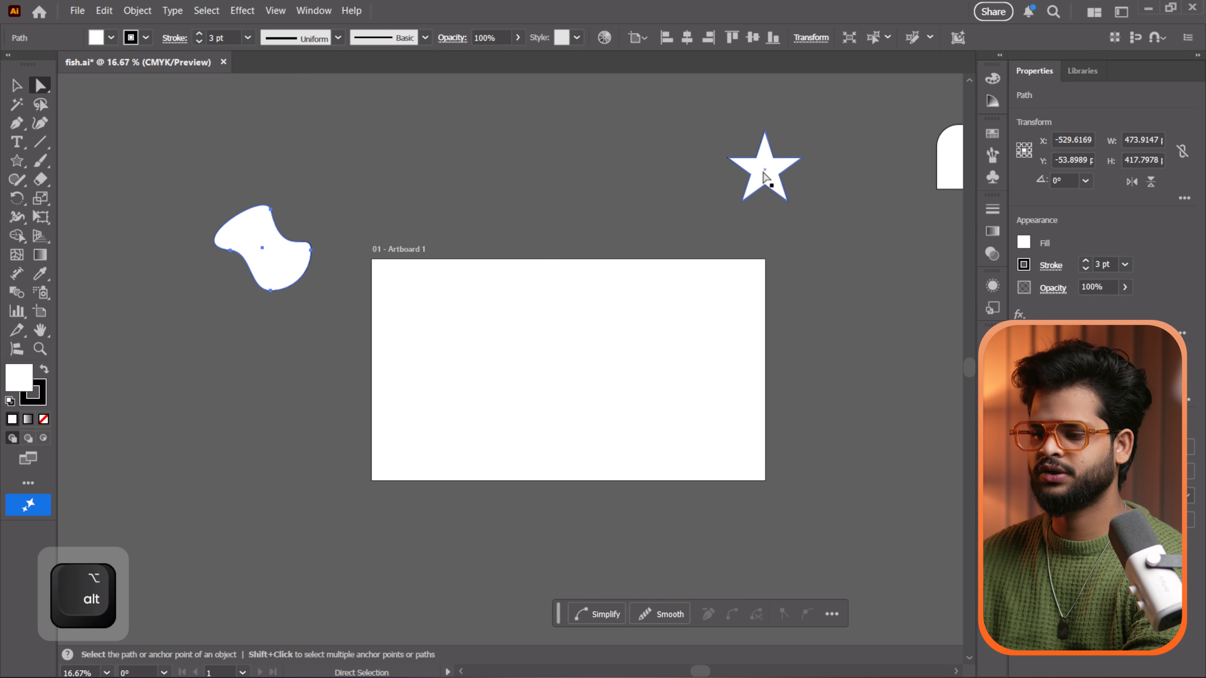
pyautogui.moveTo(759, 180); pyautogui.dragTo(563, 366)
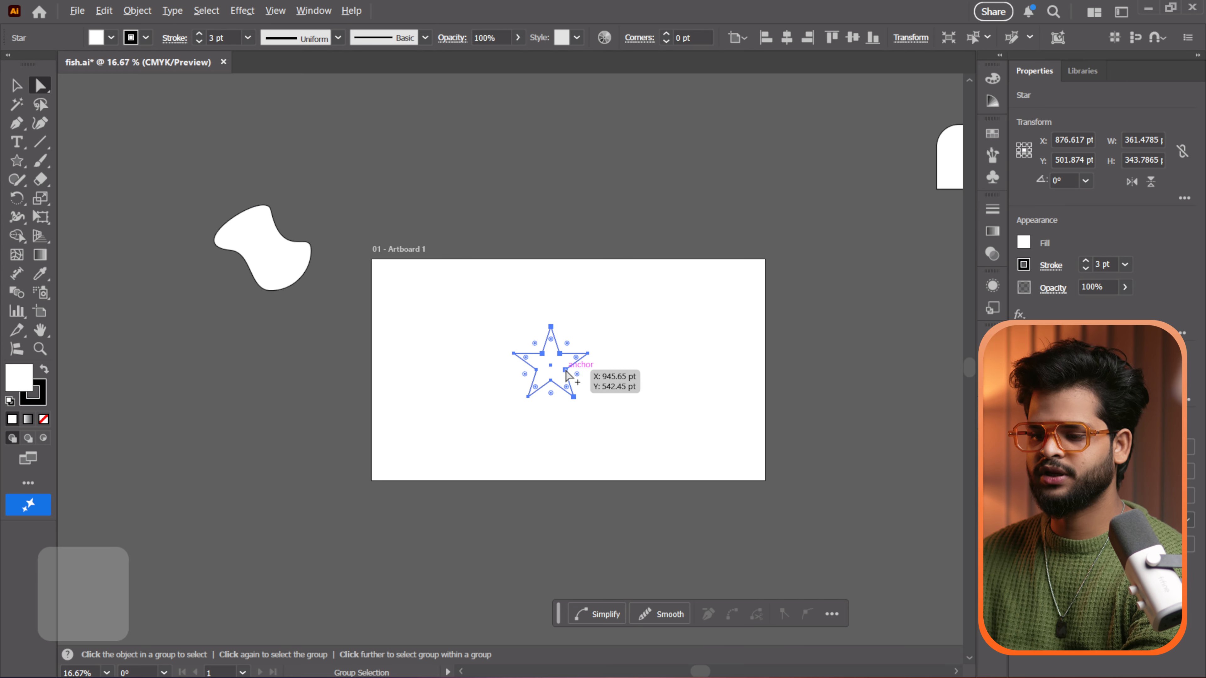
# Step: Deselect the star and select only the anchor point at its top tip
pyautogui.scroll(2, 589, 372)
pyautogui.press('space')
pyautogui.moveTo(727, 396); pyautogui.dragTo(684, 392)
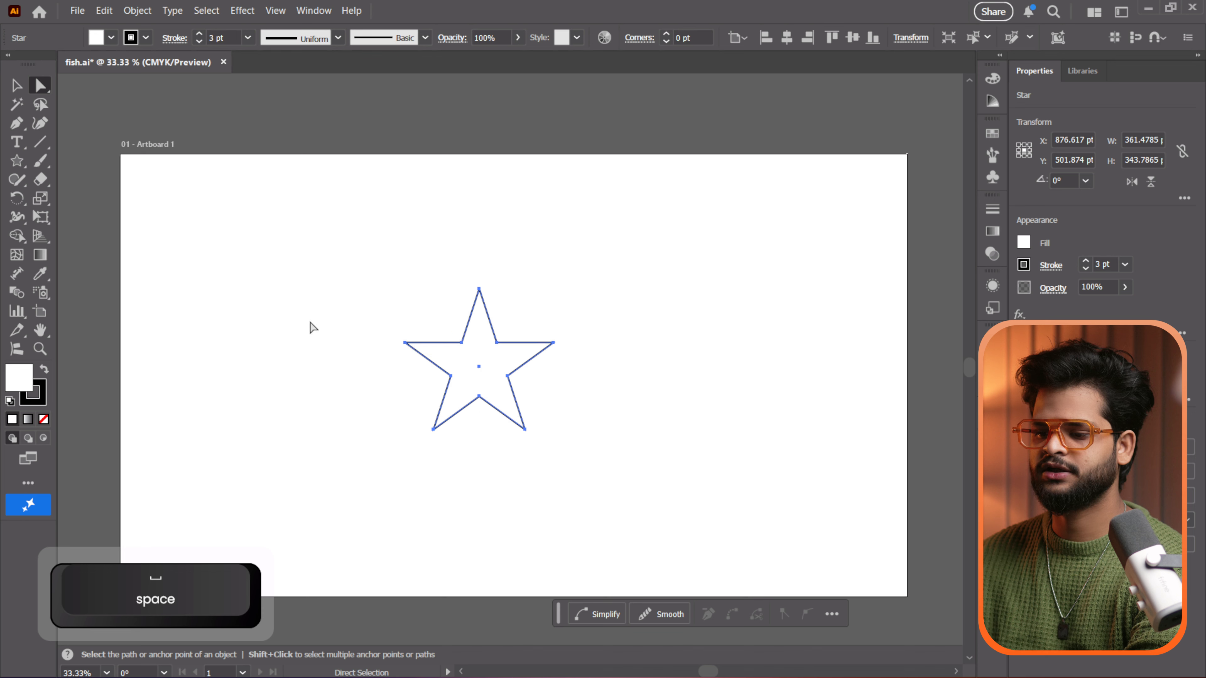
pyautogui.click(313, 329)
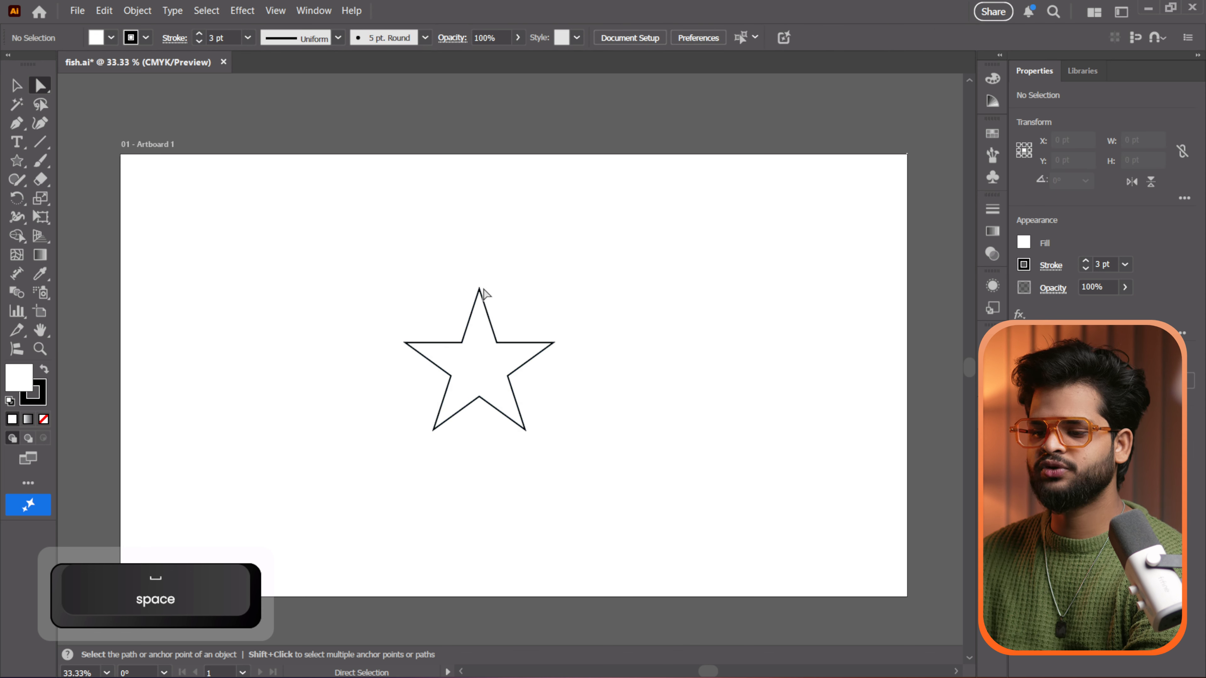
pyautogui.click(478, 288)
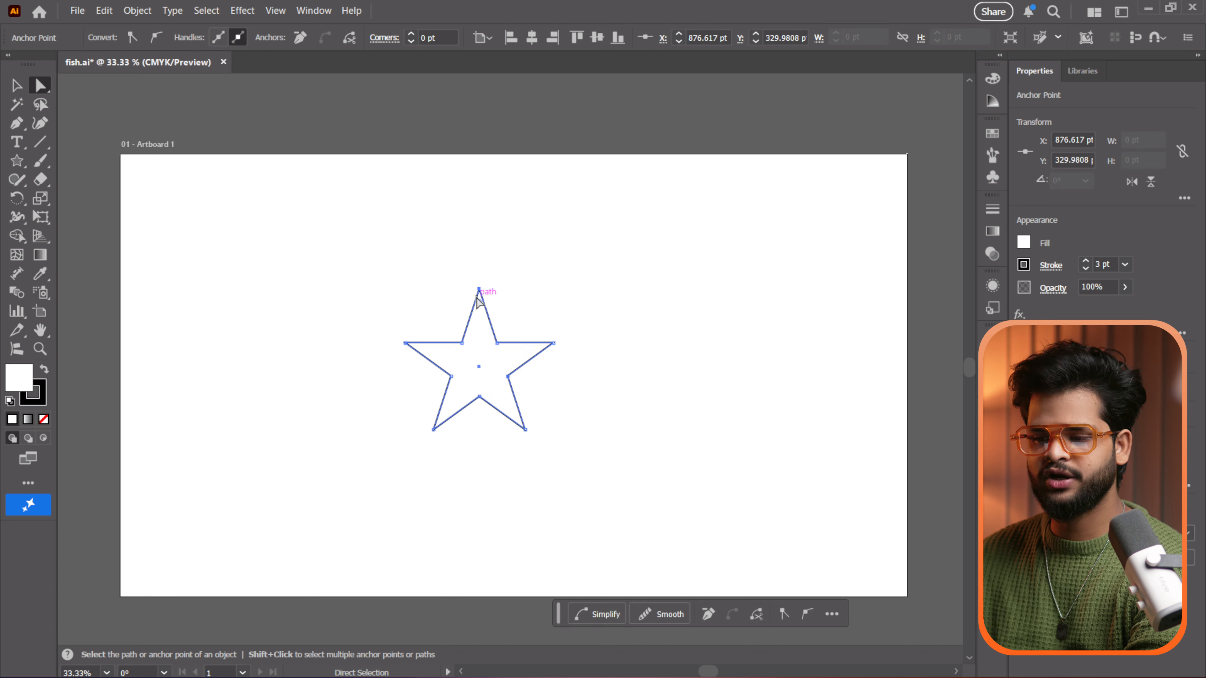
# Step: Try selecting the star's right-side anchor points one by one and as a group, and clear the selection
pyautogui.click(497, 342)
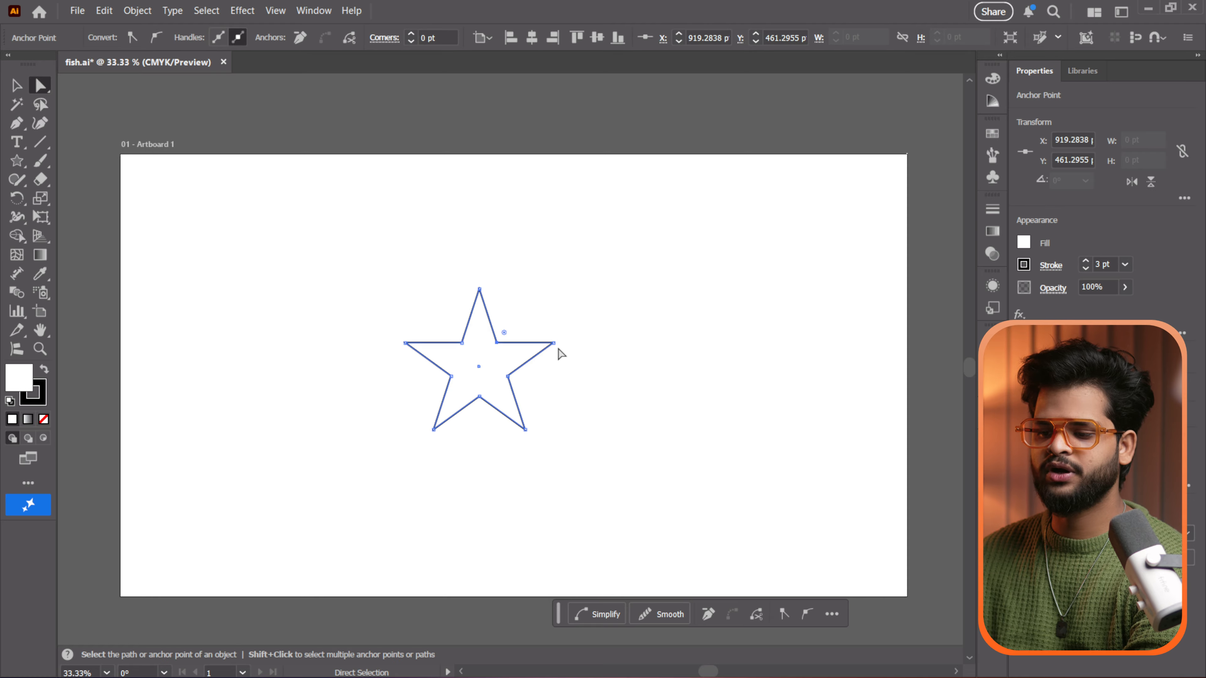
pyautogui.click(525, 429)
pyautogui.moveTo(554, 295); pyautogui.dragTo(503, 459)
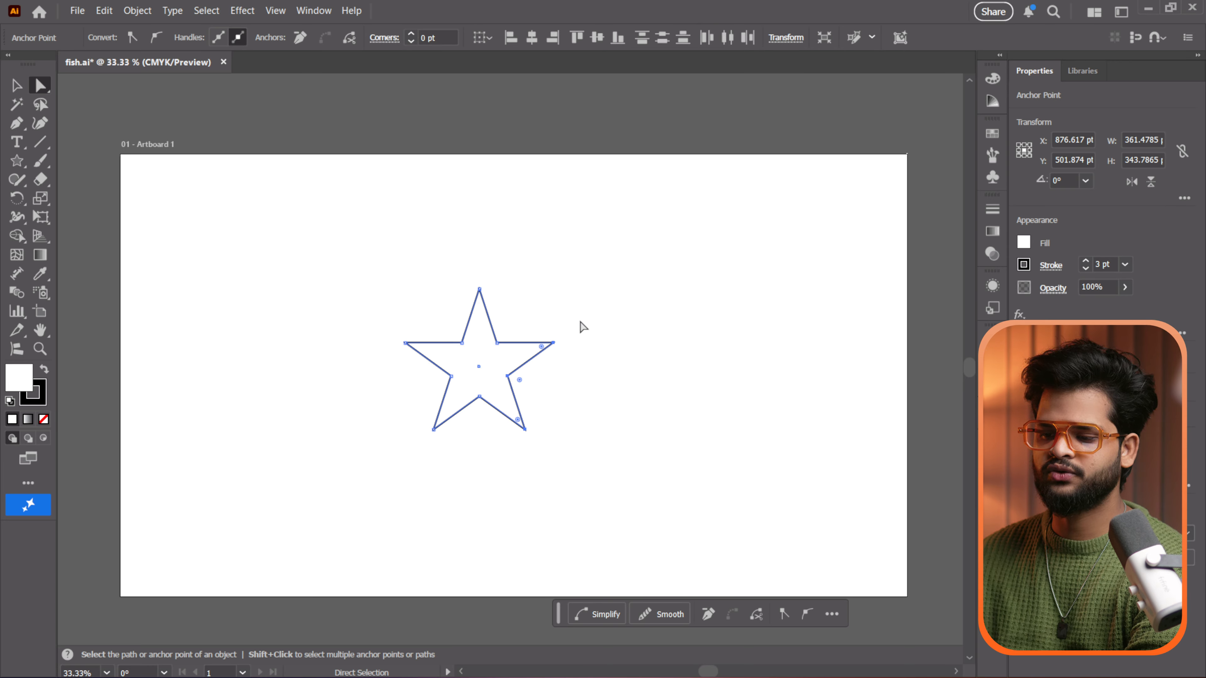
pyautogui.keyDown('shift'); pyautogui.click(507, 375); pyautogui.keyUp('shift')
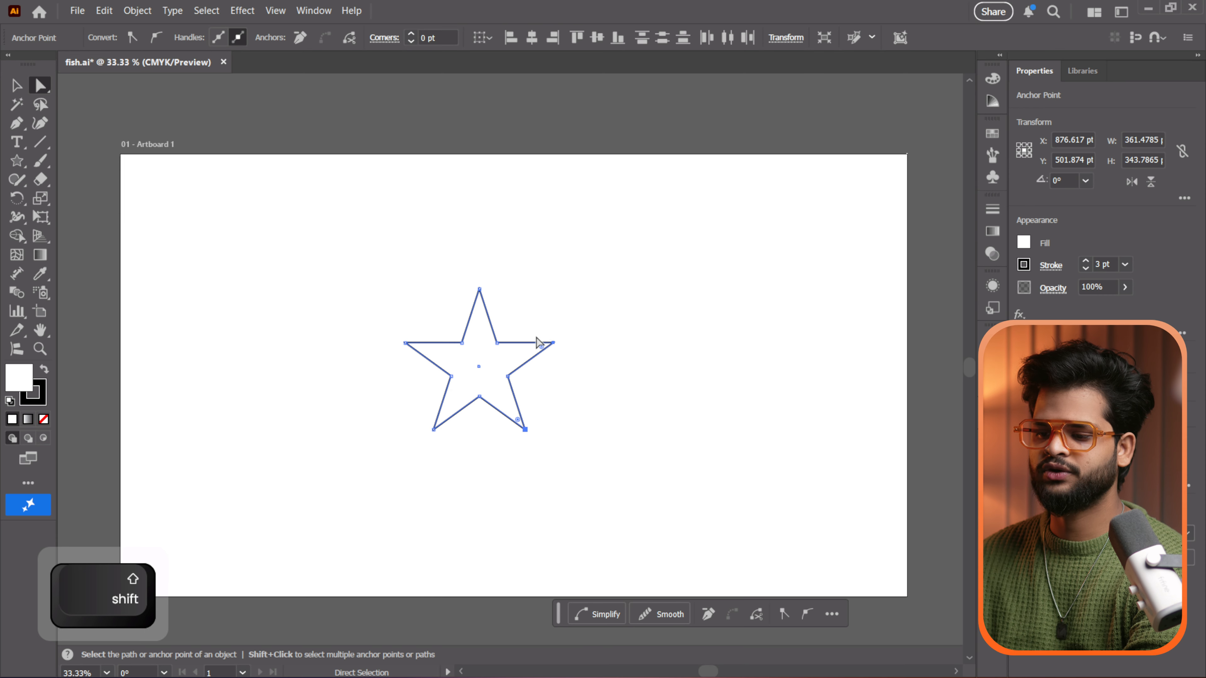
pyautogui.moveTo(542, 346); pyautogui.dragTo(572, 365)
pyautogui.click(560, 328)
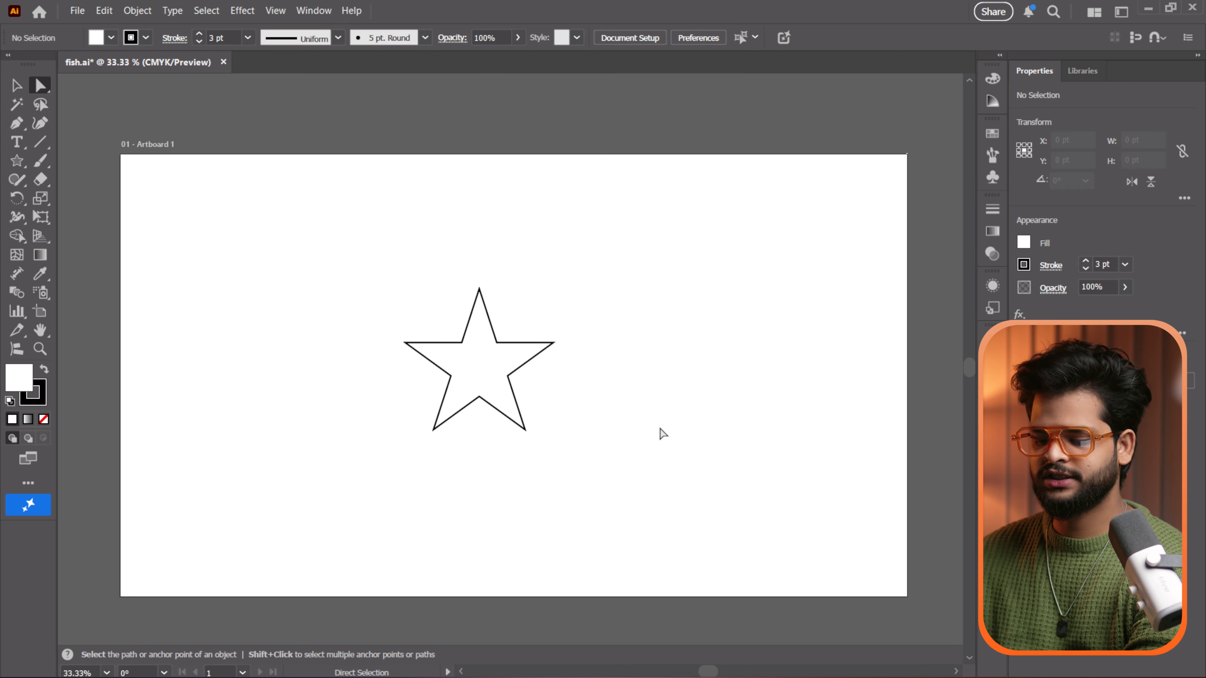
# Step: Select the whole star and round all its corners together to a radius of about 36.3 pt
pyautogui.click(463, 377)
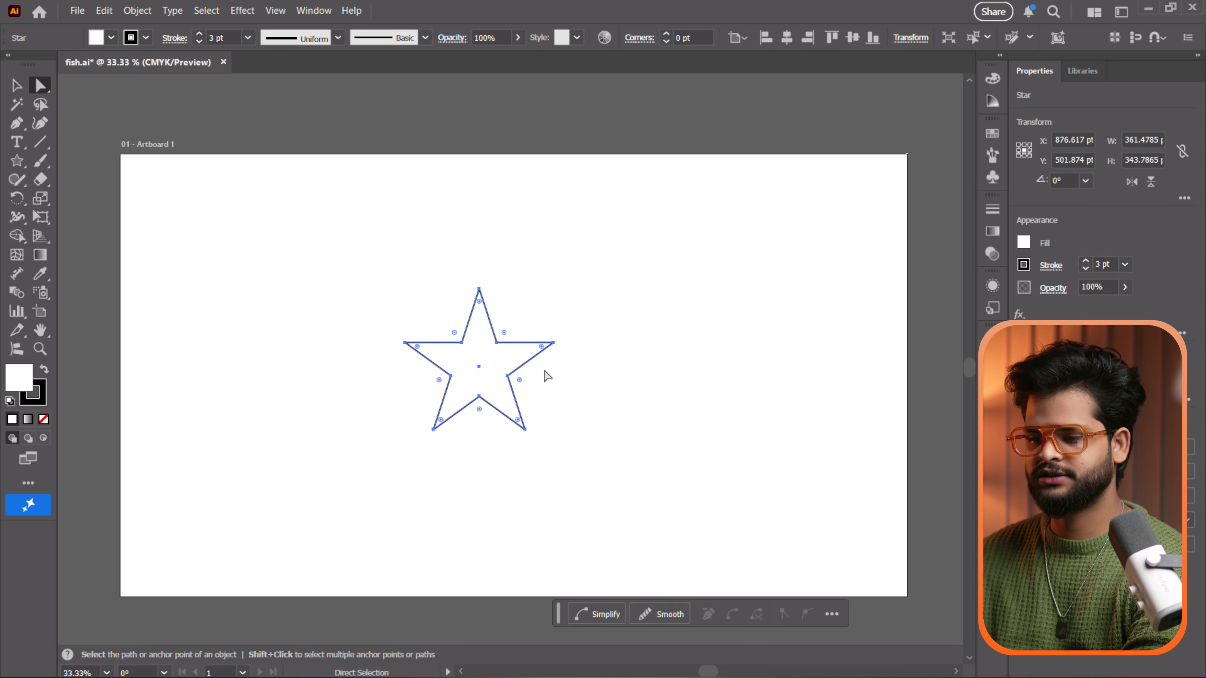
pyautogui.press('space')
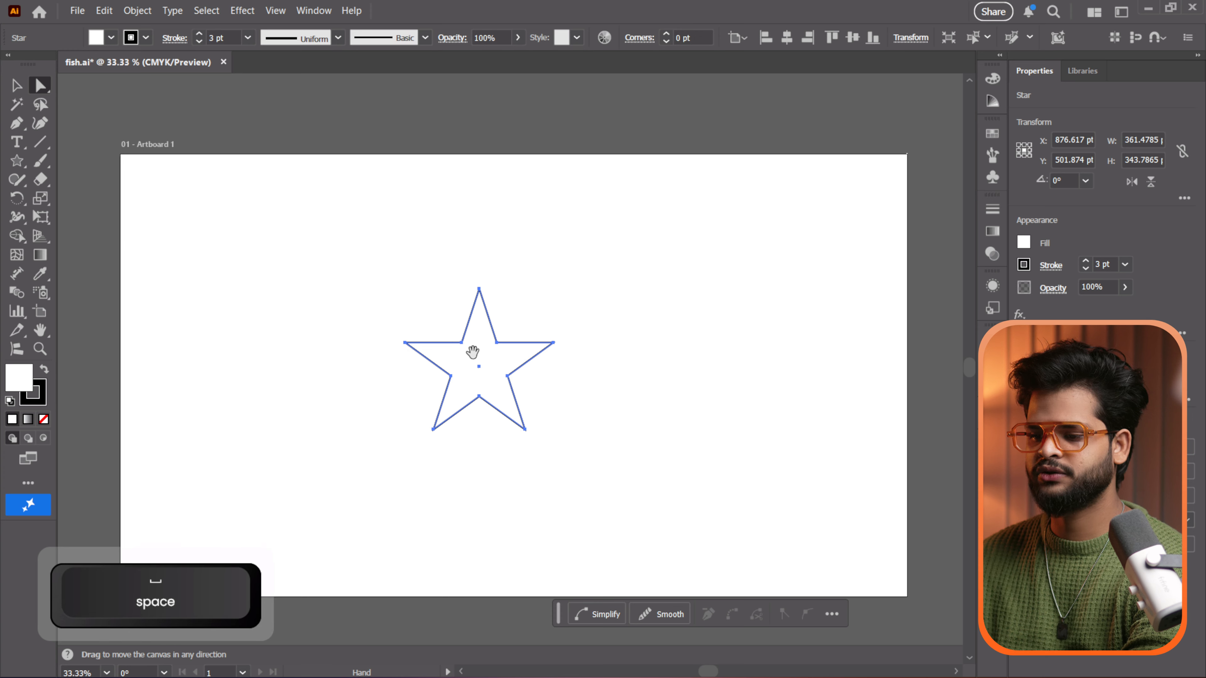
pyautogui.keyDown('ctrl'); pyautogui.click(456, 353); pyautogui.keyUp('ctrl')
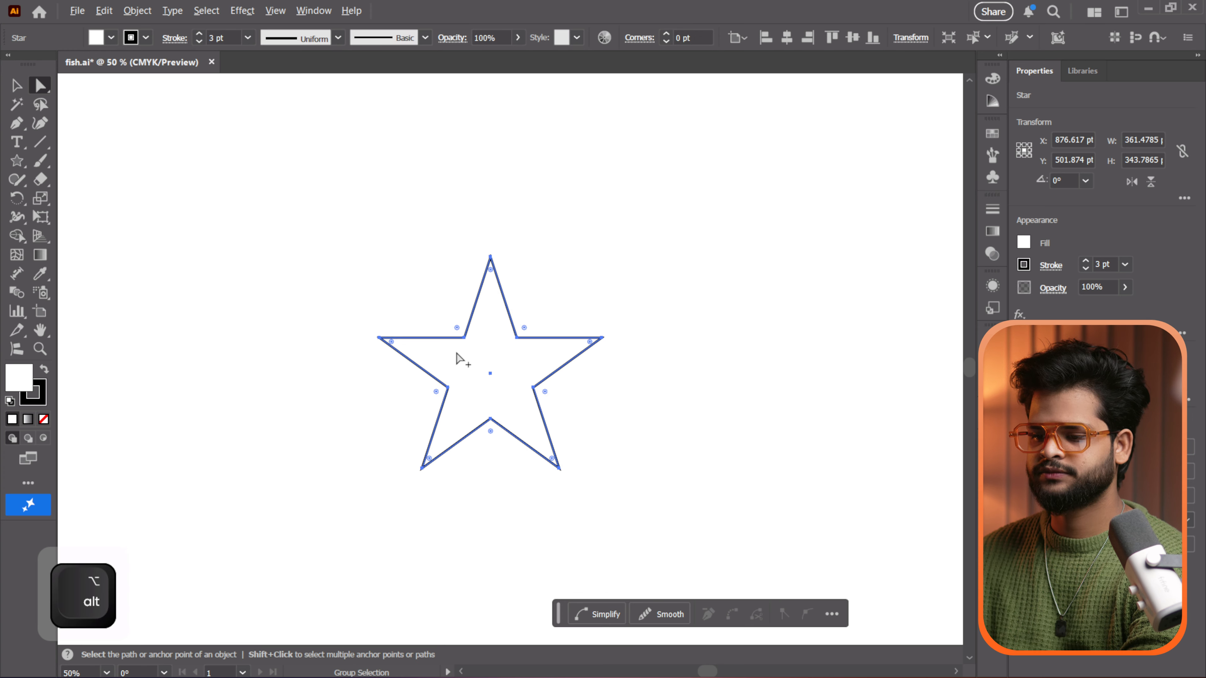
pyautogui.click(432, 392)
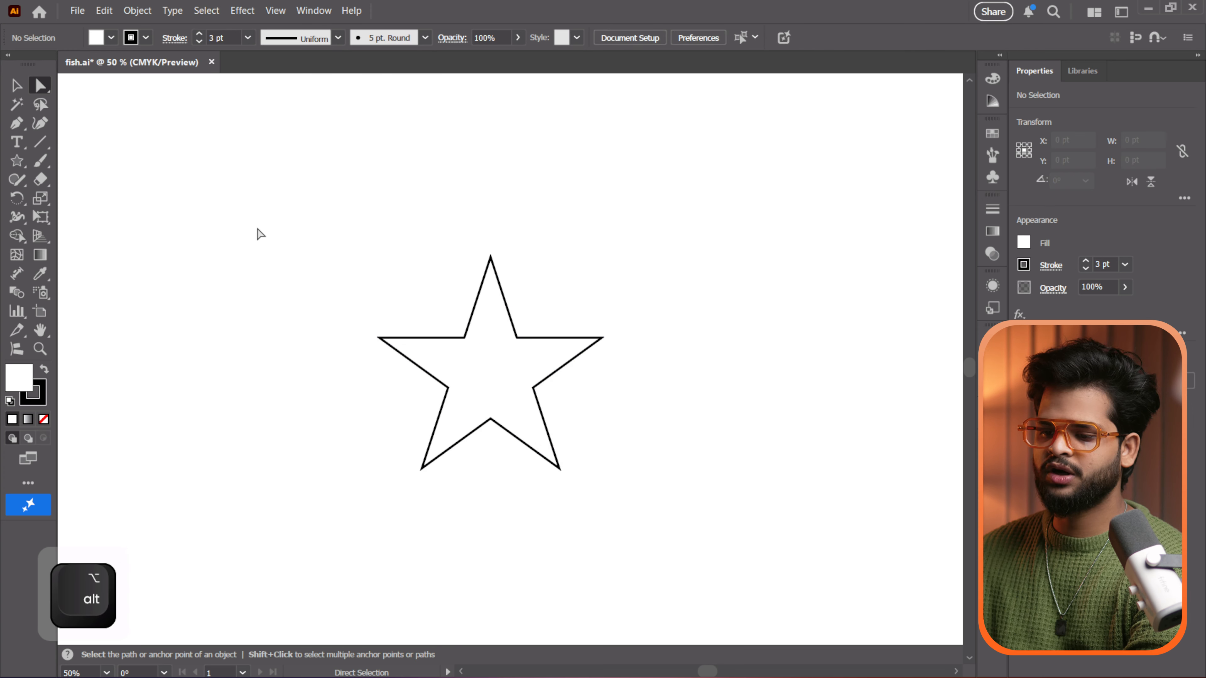
pyautogui.moveTo(257, 229); pyautogui.dragTo(669, 556)
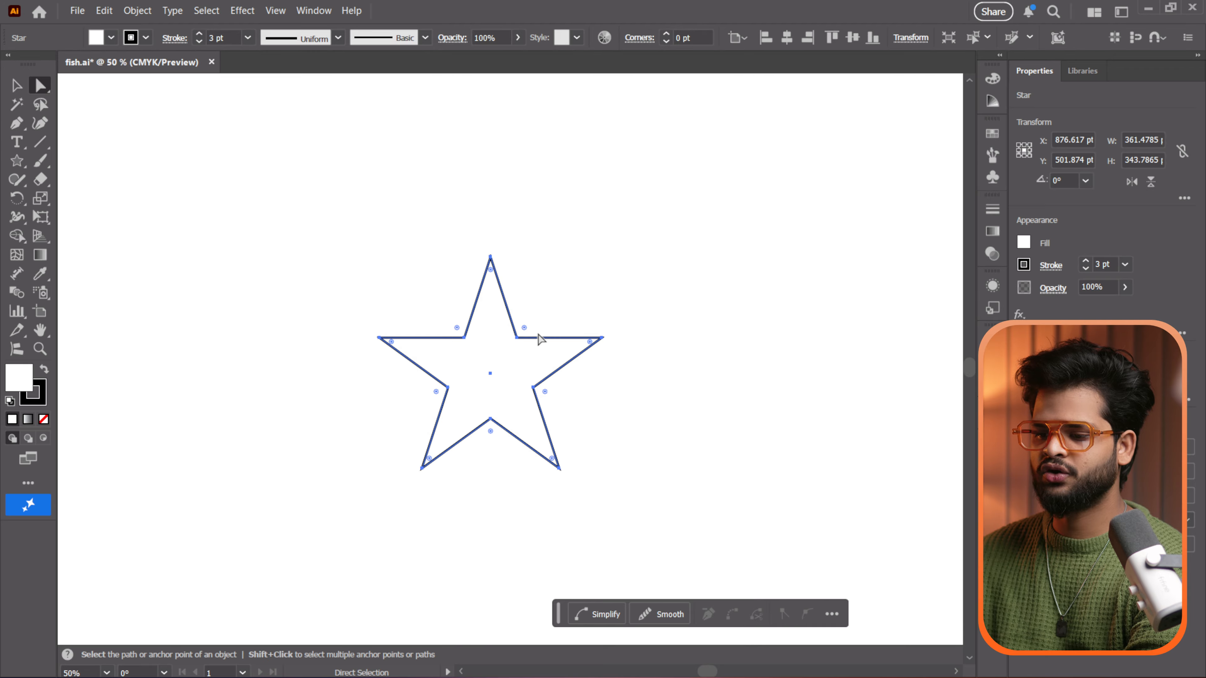
pyautogui.moveTo(531, 328)
pyautogui.mouseDown()
pyautogui.moveTo(538, 316)
pyautogui.moveTo(517, 332)
pyautogui.moveTo(542, 308)
pyautogui.mouseUp()
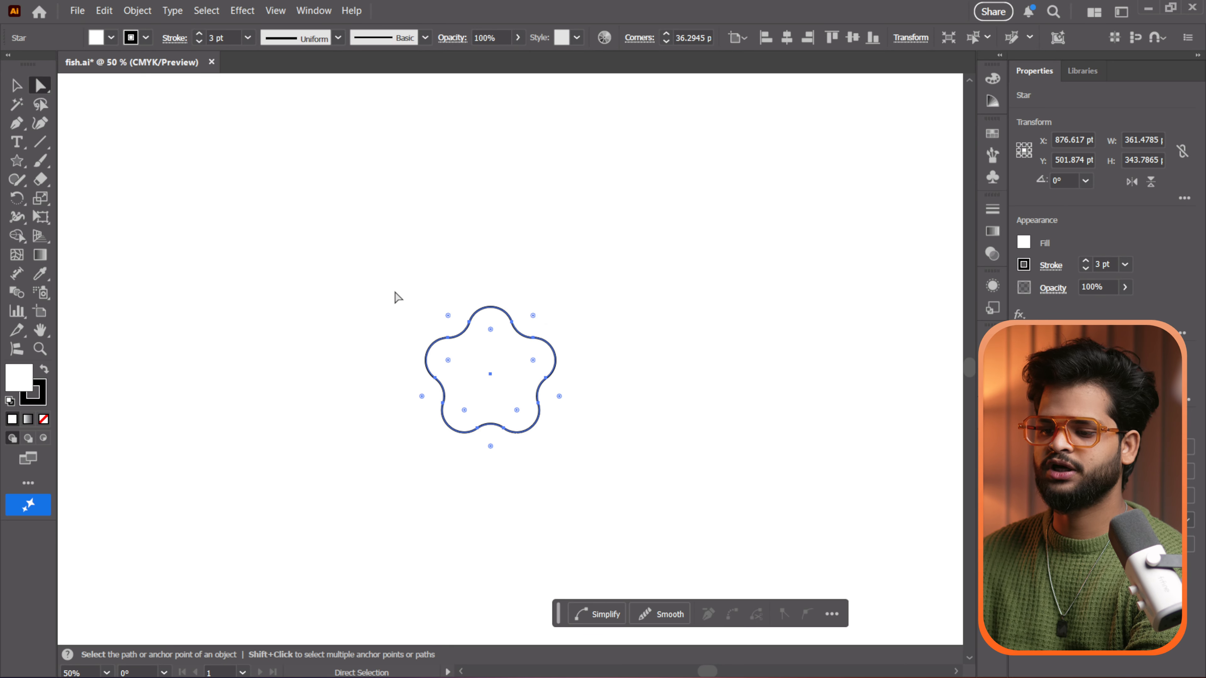
pyautogui.click(398, 297)
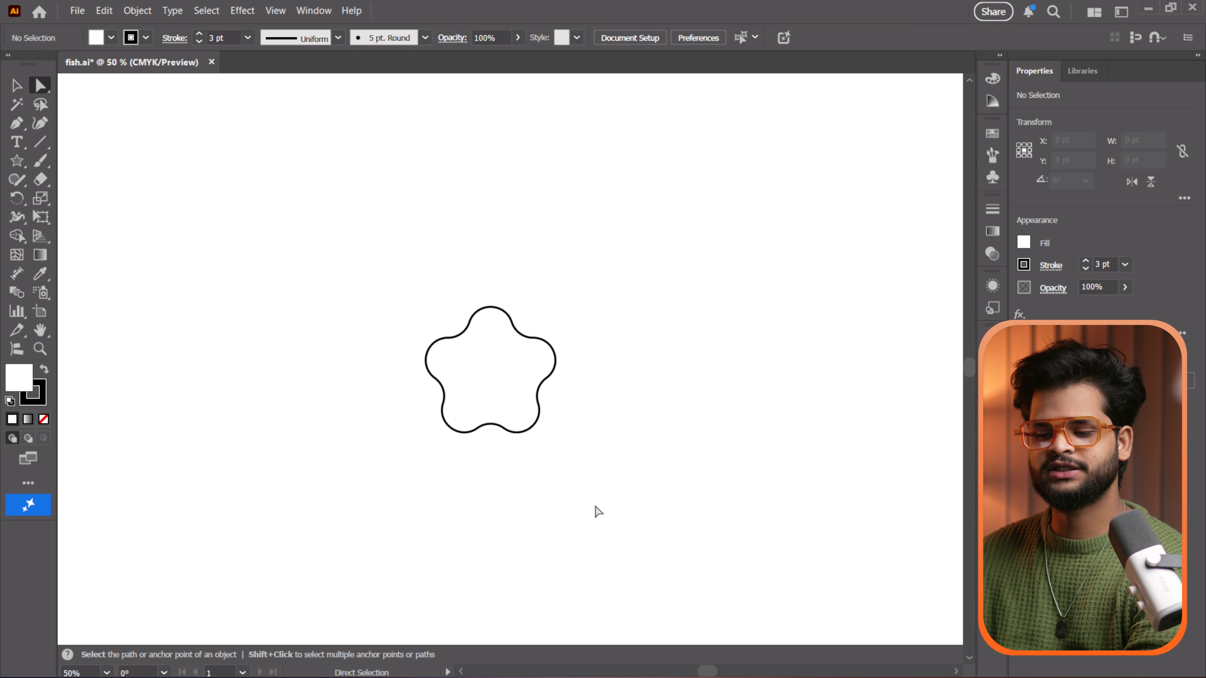
# Step: Move the rounded star off the artboard into the empty area above it
pyautogui.click(492, 371)
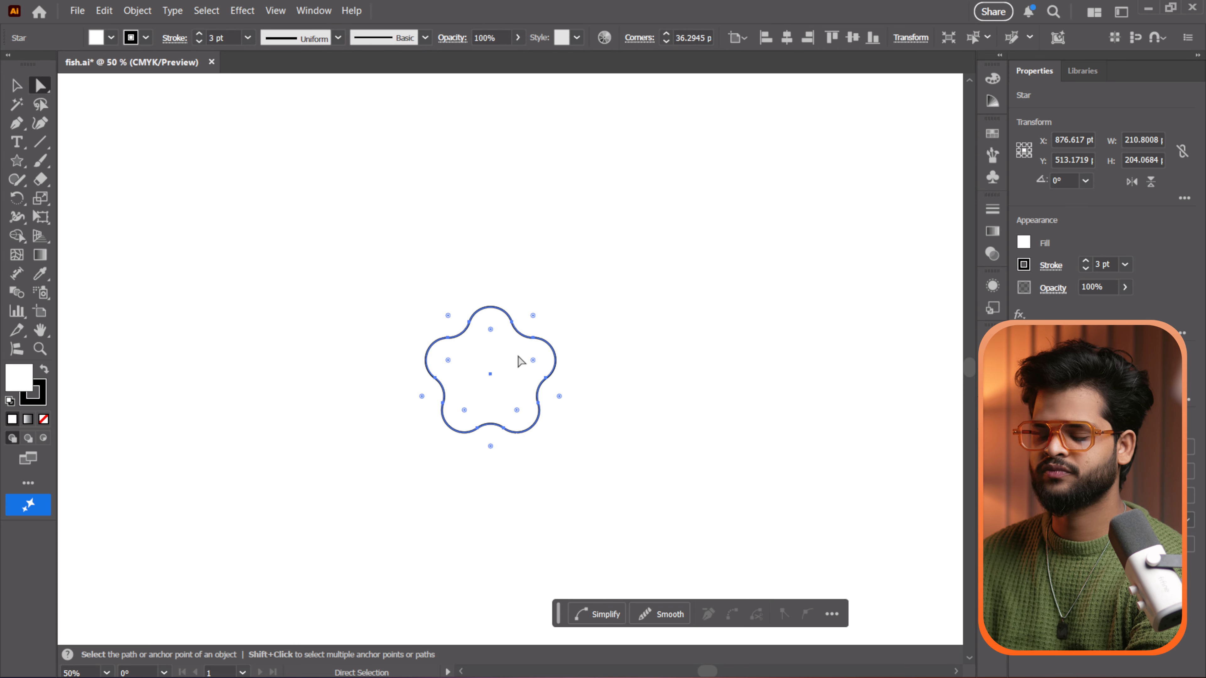
pyautogui.press('space')
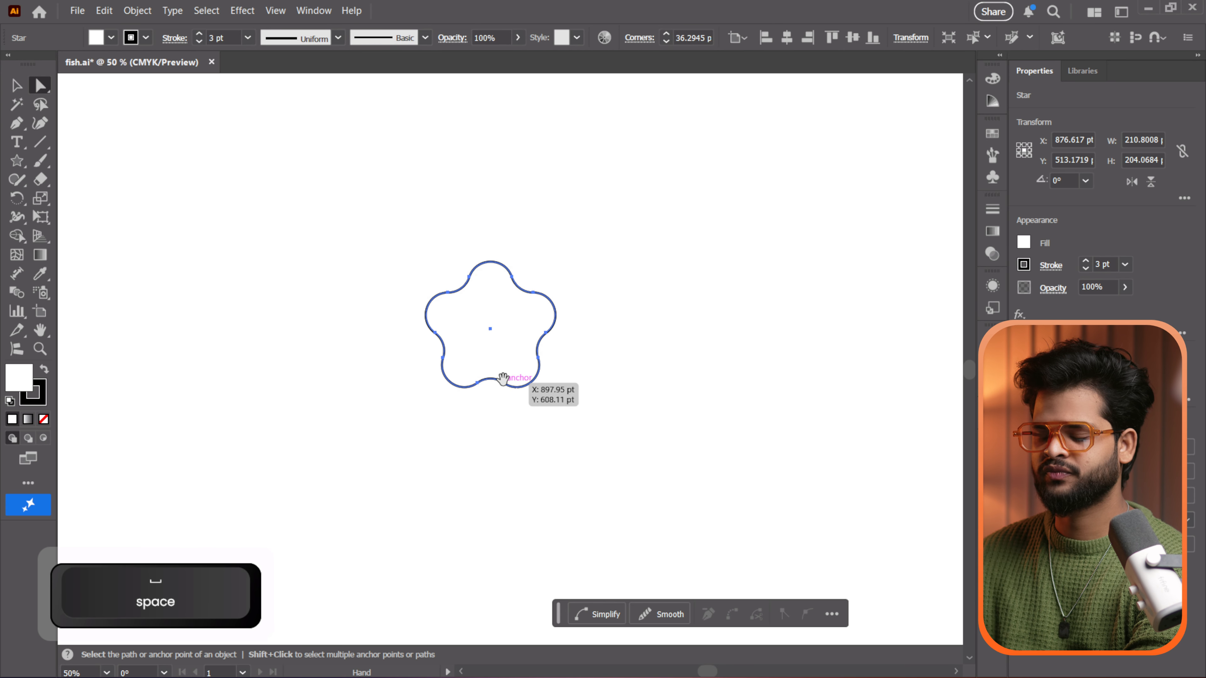
pyautogui.keyDown('alt'); pyautogui.scroll(-4, 522, 378); pyautogui.keyUp('alt')
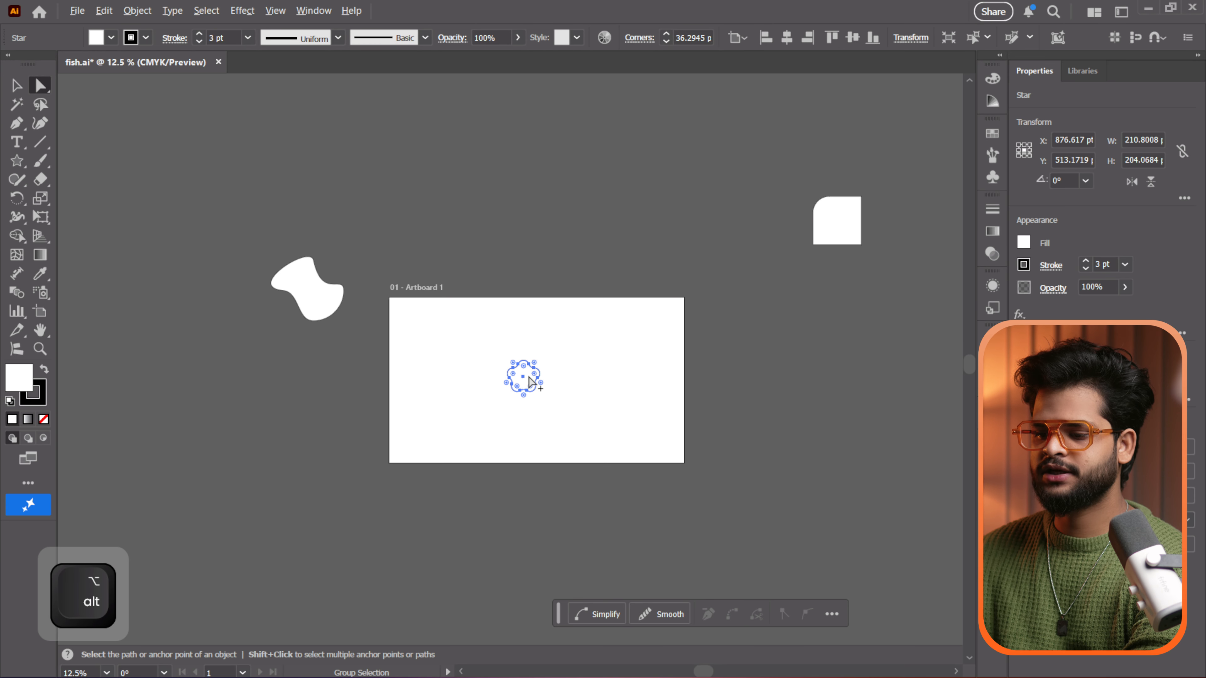
pyautogui.moveTo(530, 380); pyautogui.dragTo(579, 229)
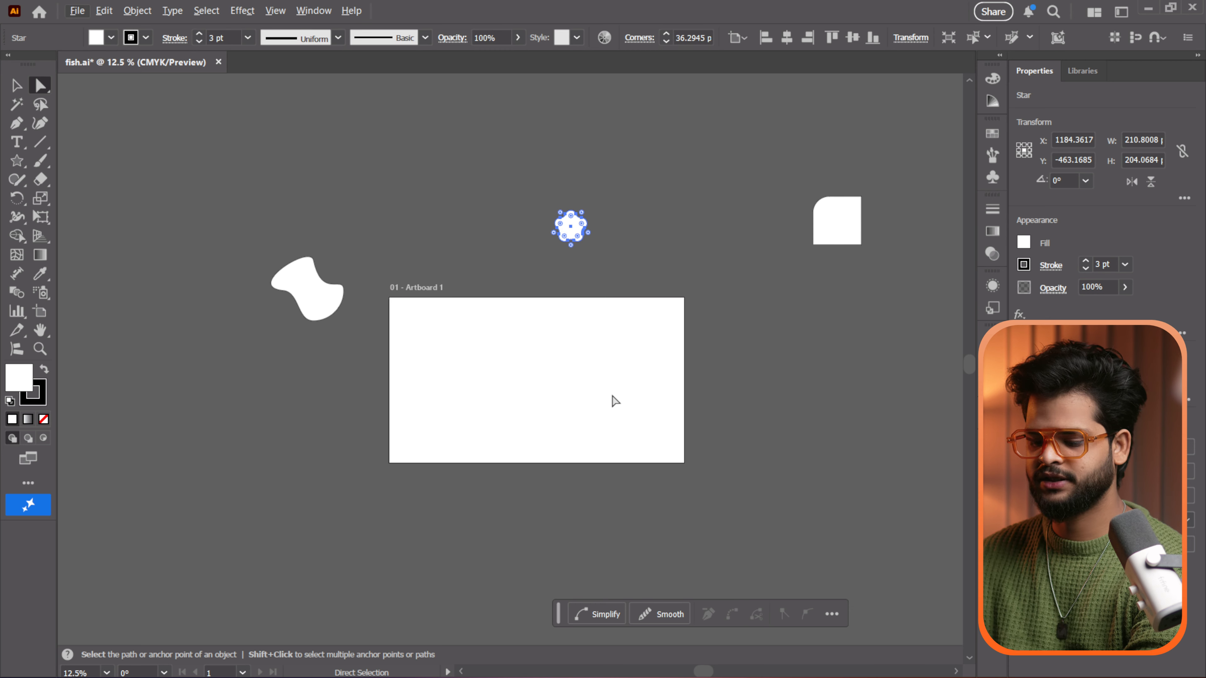
# Step: Draw an upright ellipse about 398 pt wide and 517 pt high near the middle of the artboard
pyautogui.keyDown('alt'); pyautogui.scroll(2, 615, 401); pyautogui.keyUp('alt')
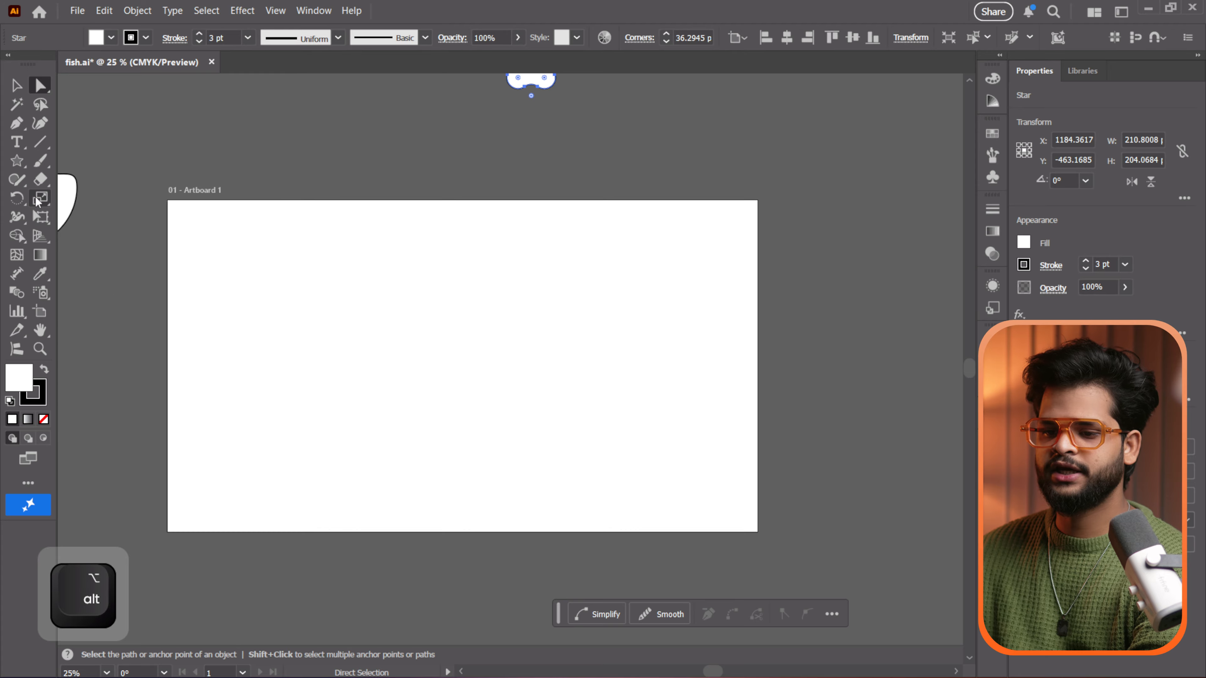
pyautogui.click(24, 164)
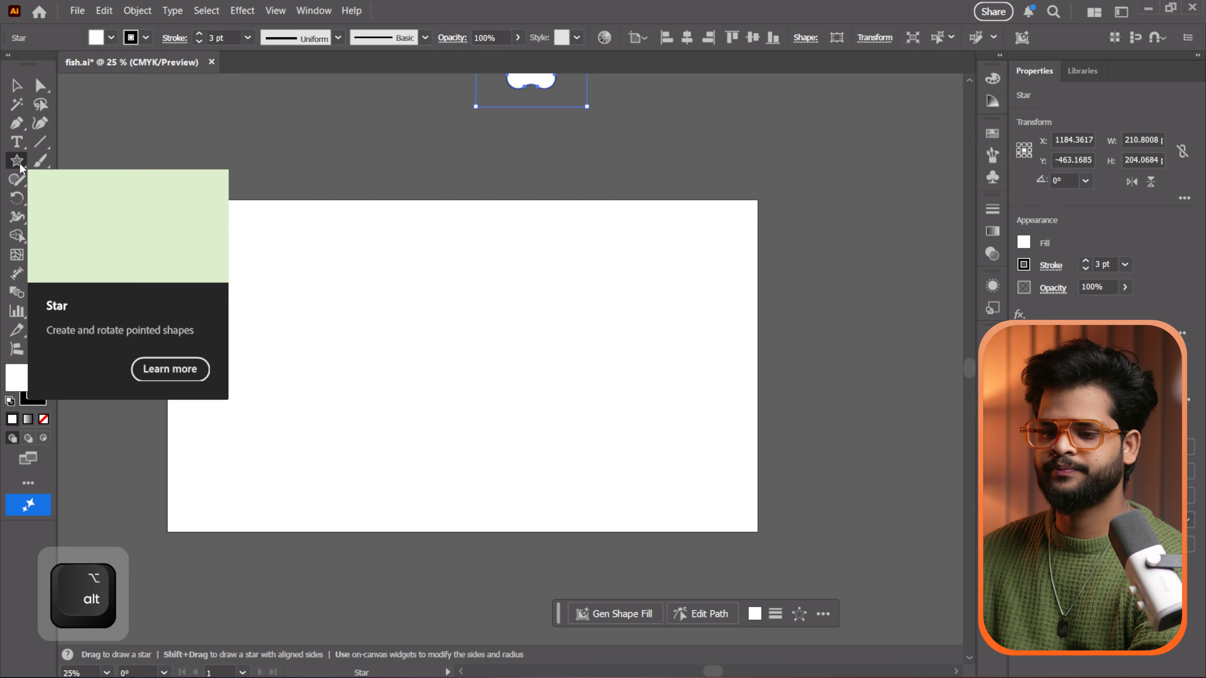
pyautogui.click(83, 200)
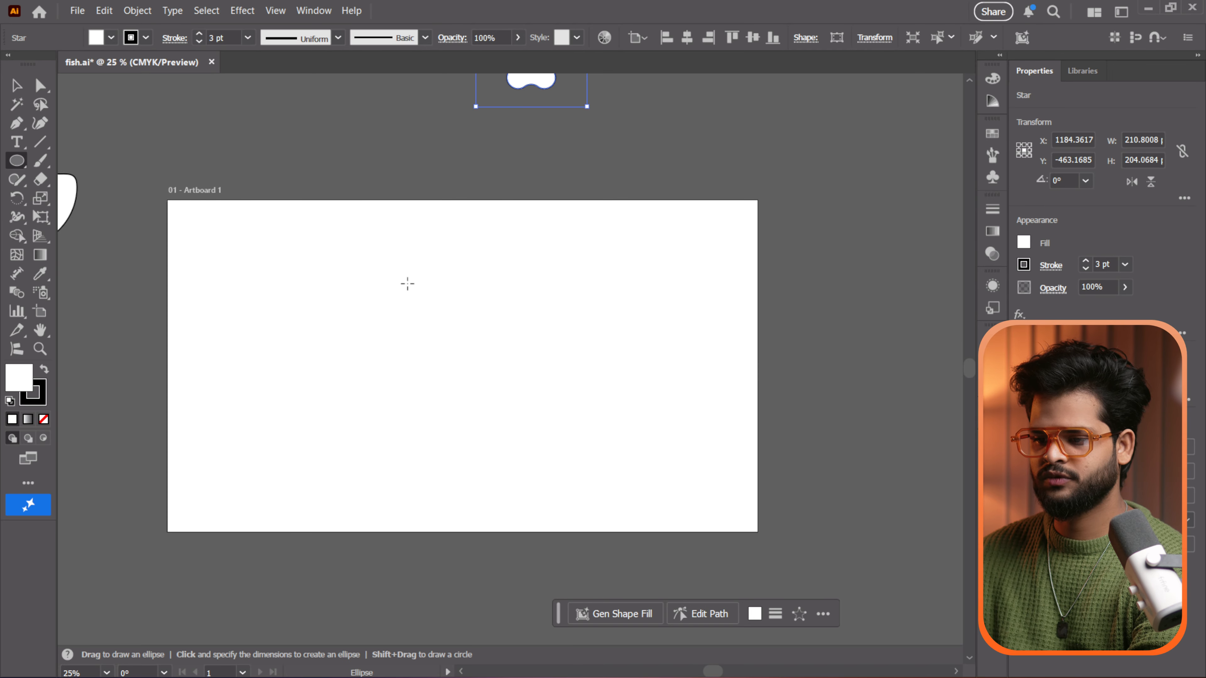
pyautogui.moveTo(408, 283)
pyautogui.mouseDown()
pyautogui.moveTo(447, 361)
pyautogui.moveTo(529, 443)
pyautogui.mouseUp()
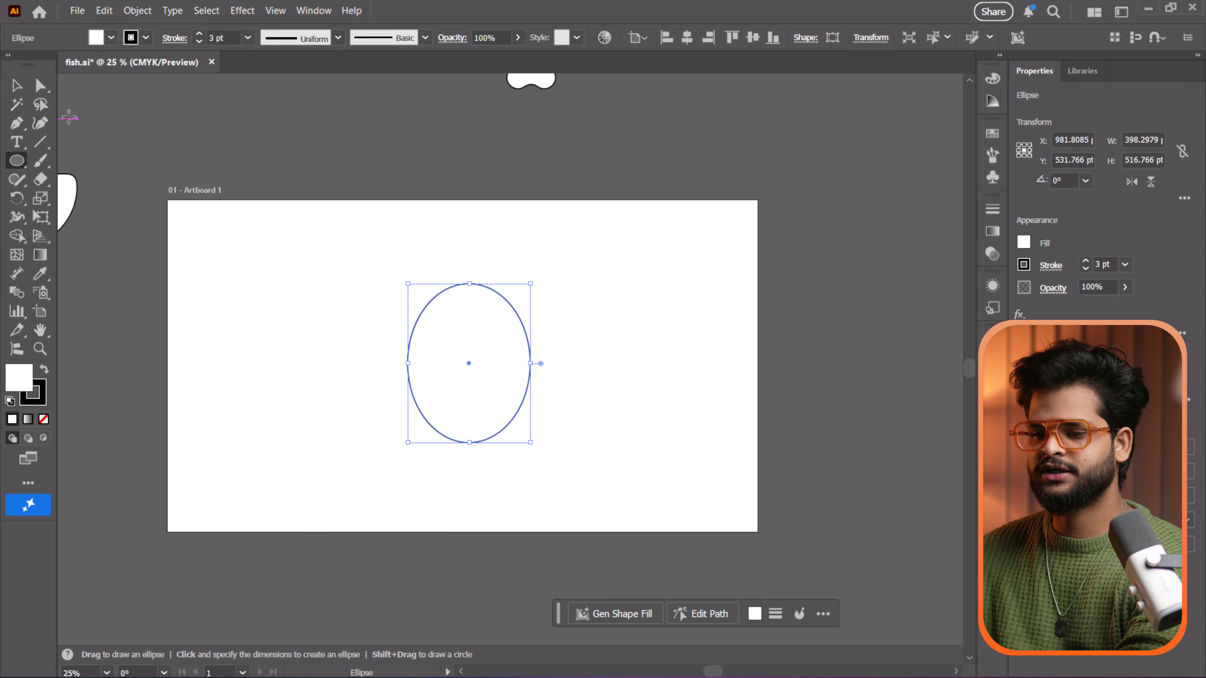
# Step: Shape the ellipse into an egg by moving its left and right anchor points straight down together
pyautogui.press('a')
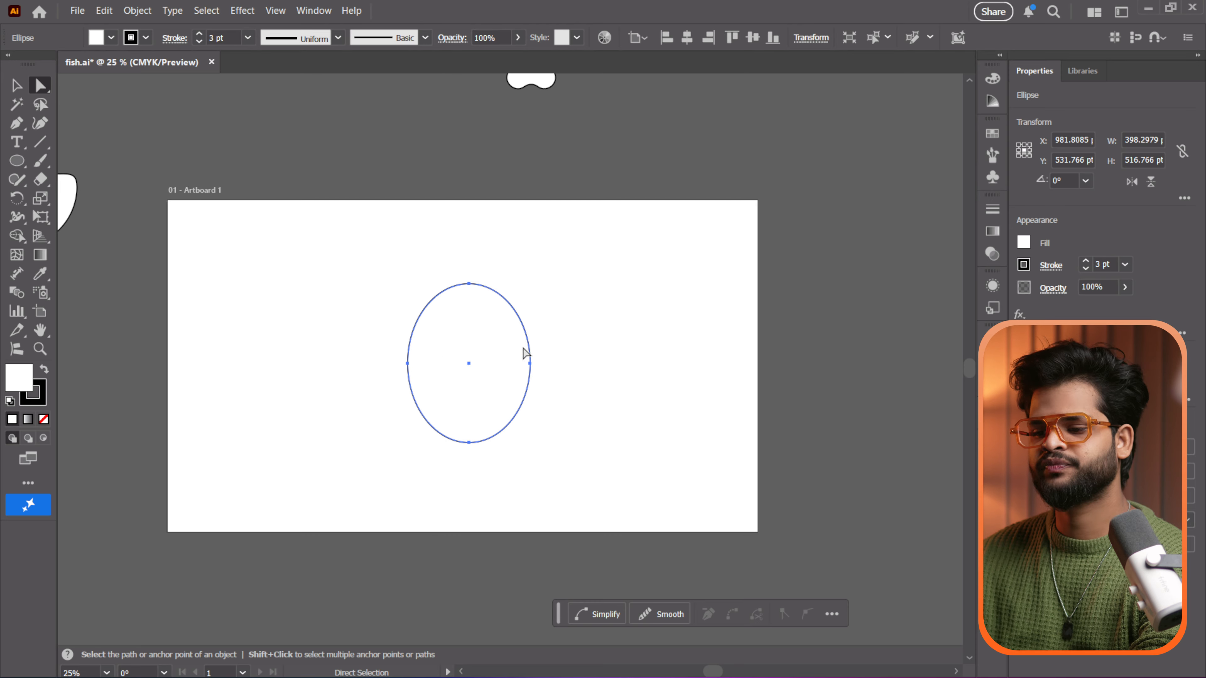
pyautogui.click(417, 365)
pyautogui.moveTo(387, 347); pyautogui.dragTo(572, 385)
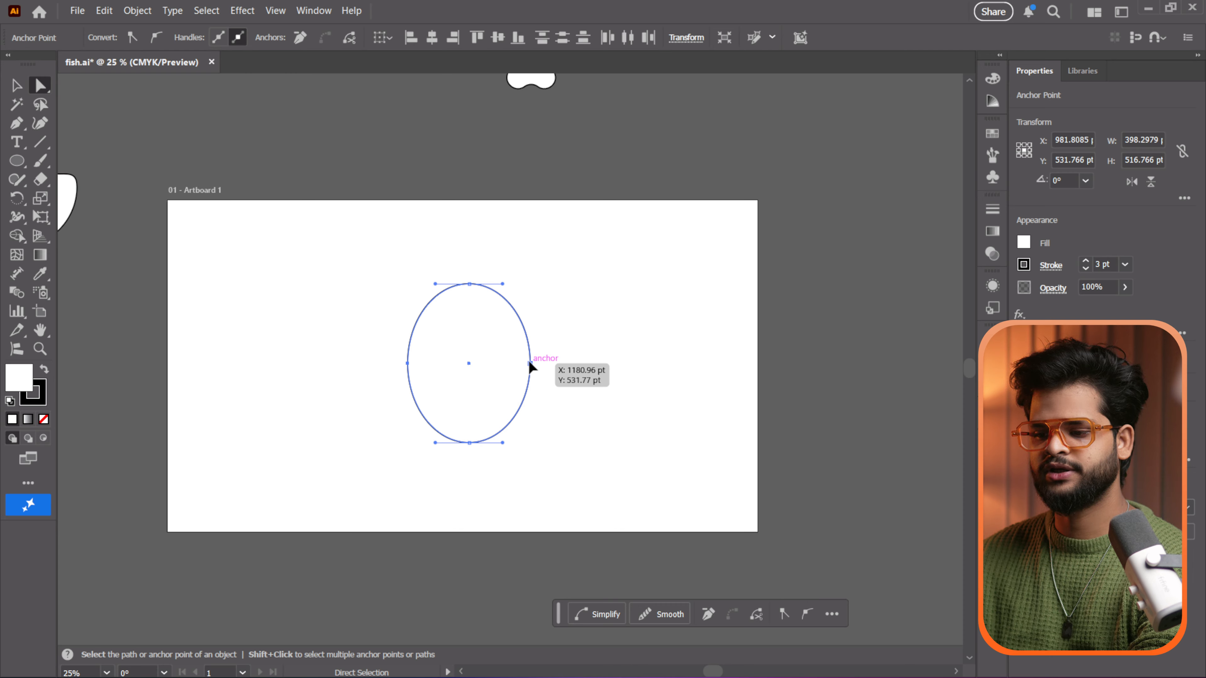
pyautogui.moveTo(529, 362); pyautogui.dragTo(532, 379)
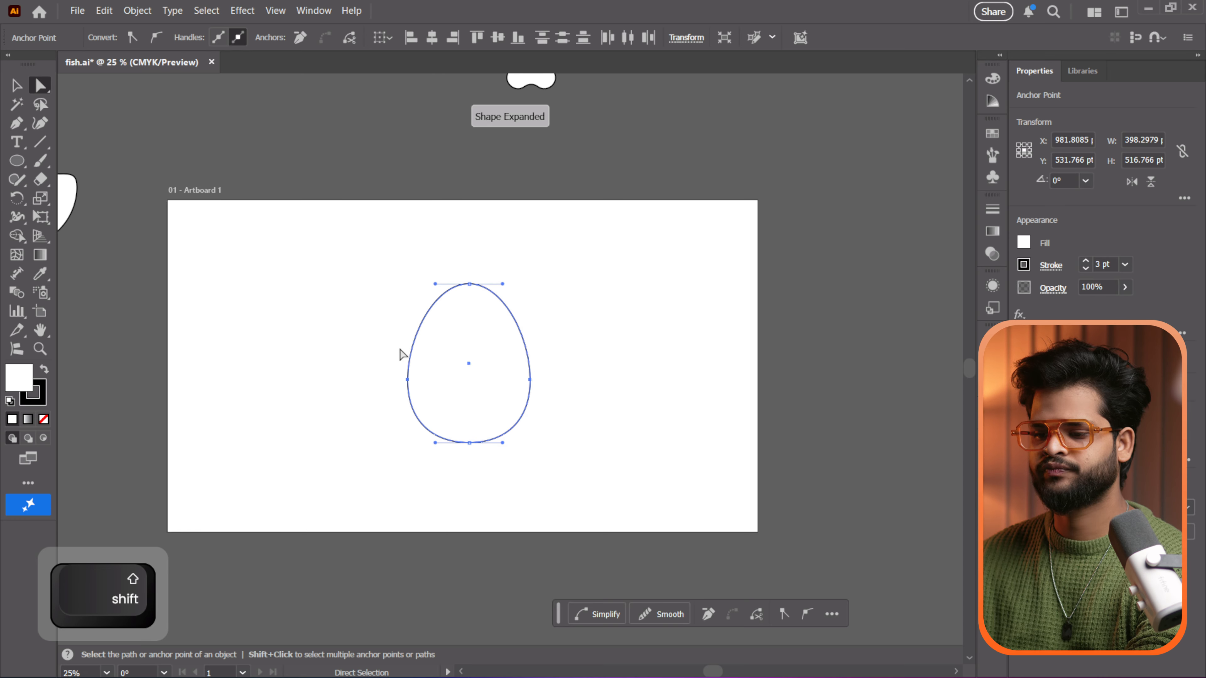
pyautogui.click(325, 336)
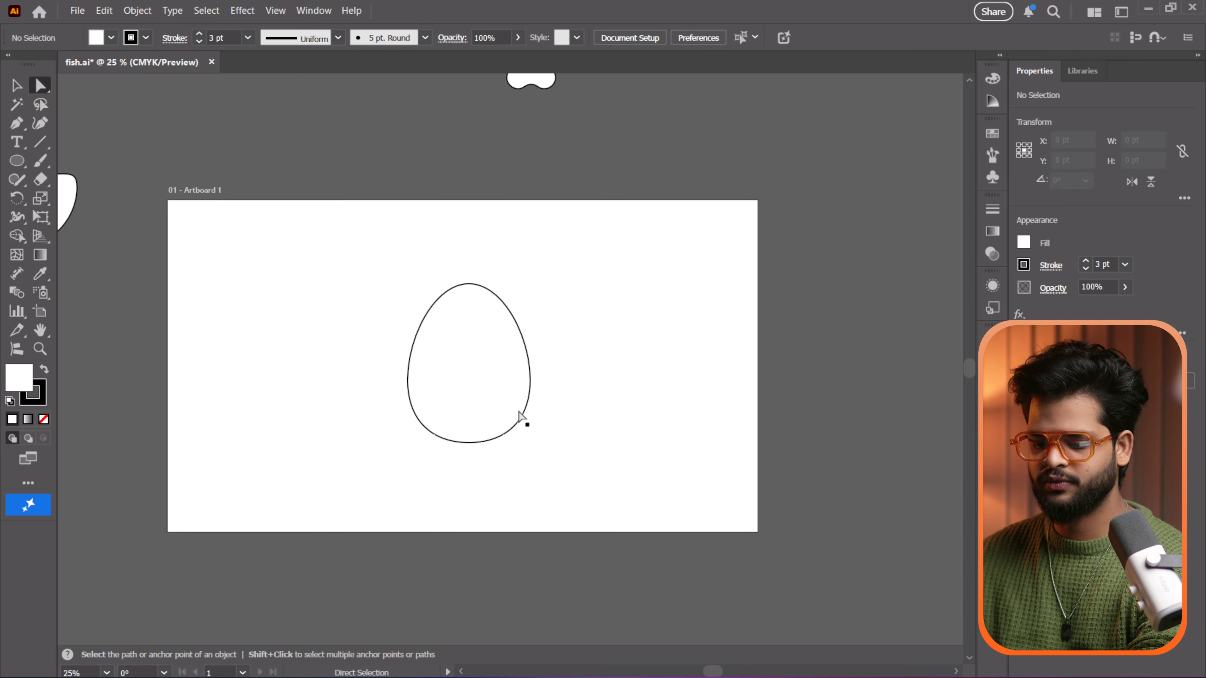
# Step: Duplicate the egg once to its right and once to its left, making a row of three
pyautogui.press('shift')
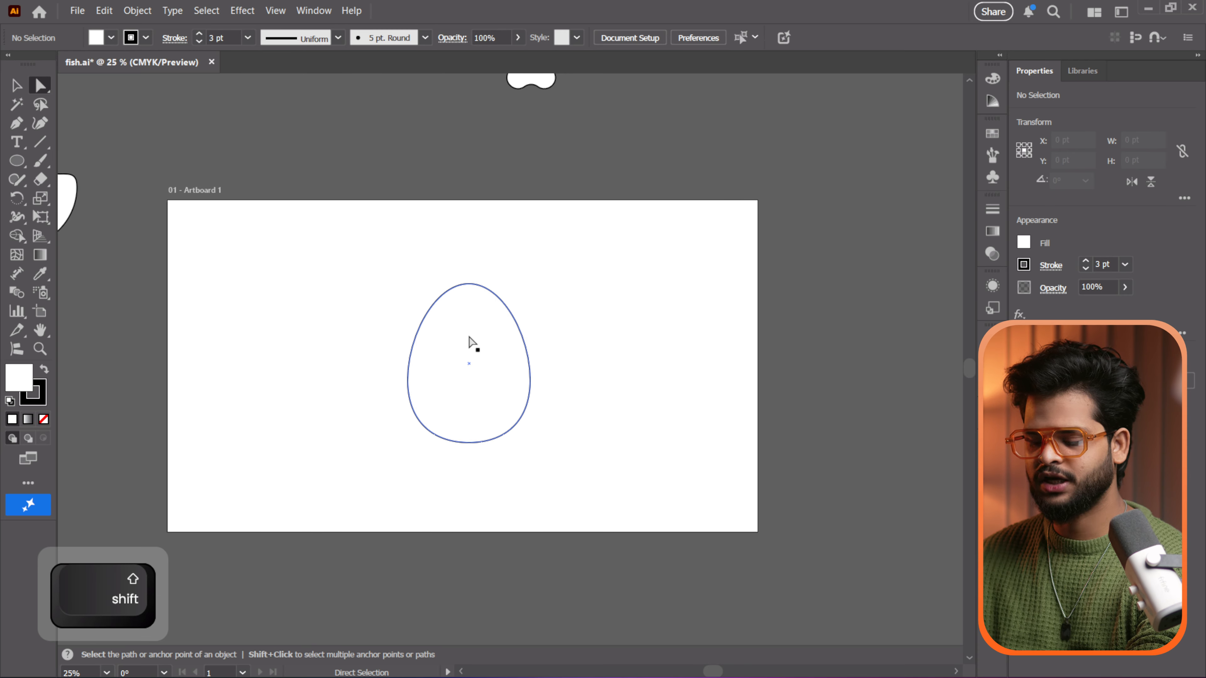
pyautogui.press('alt')
pyautogui.moveTo(479, 342); pyautogui.dragTo(616, 348)
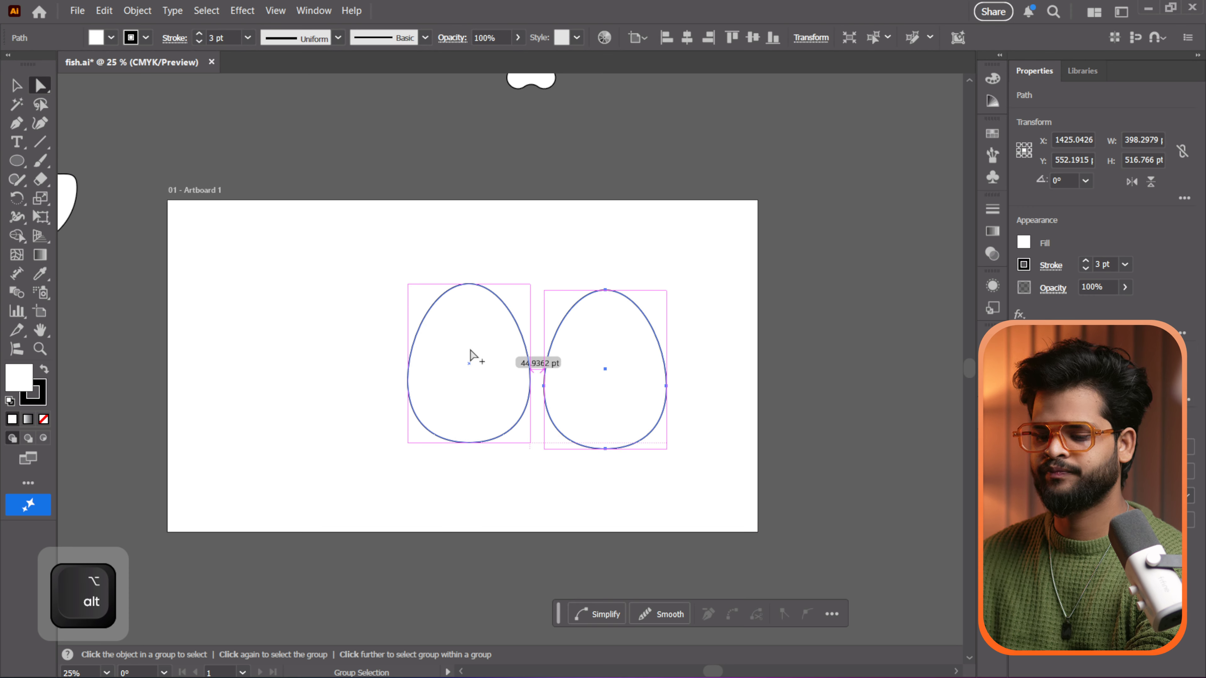
pyautogui.moveTo(470, 352); pyautogui.dragTo(337, 342)
pyautogui.press('shift')
pyautogui.click(221, 301)
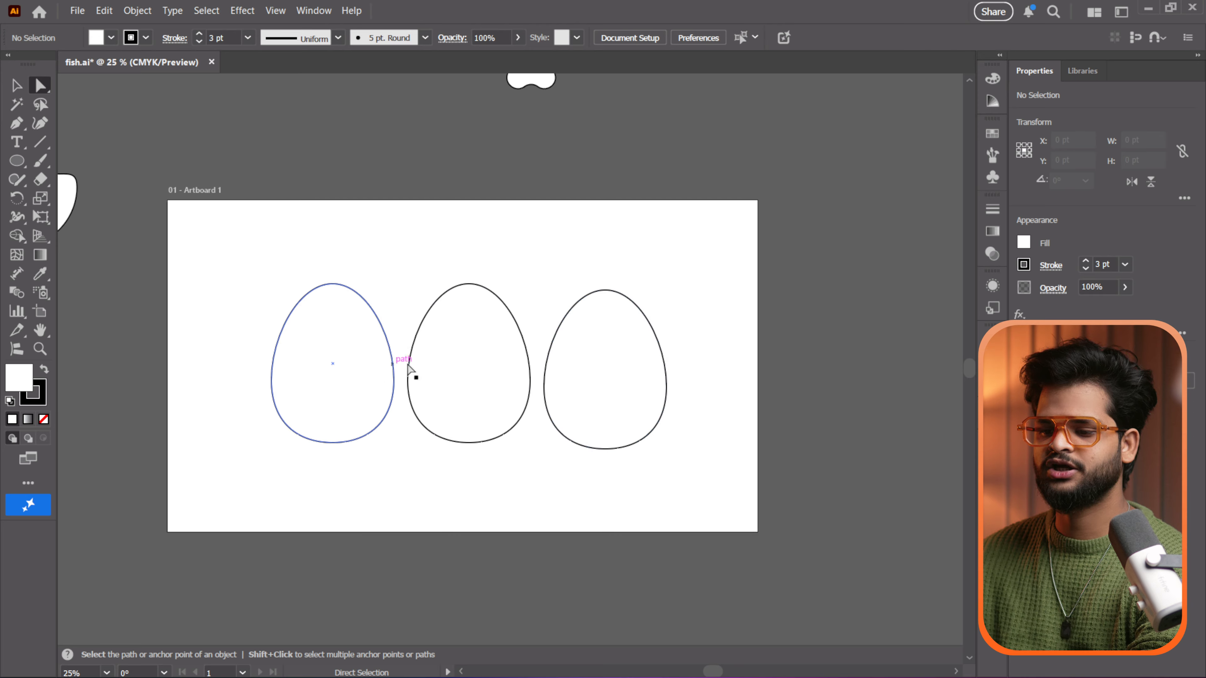
# Step: Try repeating the last duplication to add another egg at the left end, and delete that extra copy
pyautogui.click(361, 373)
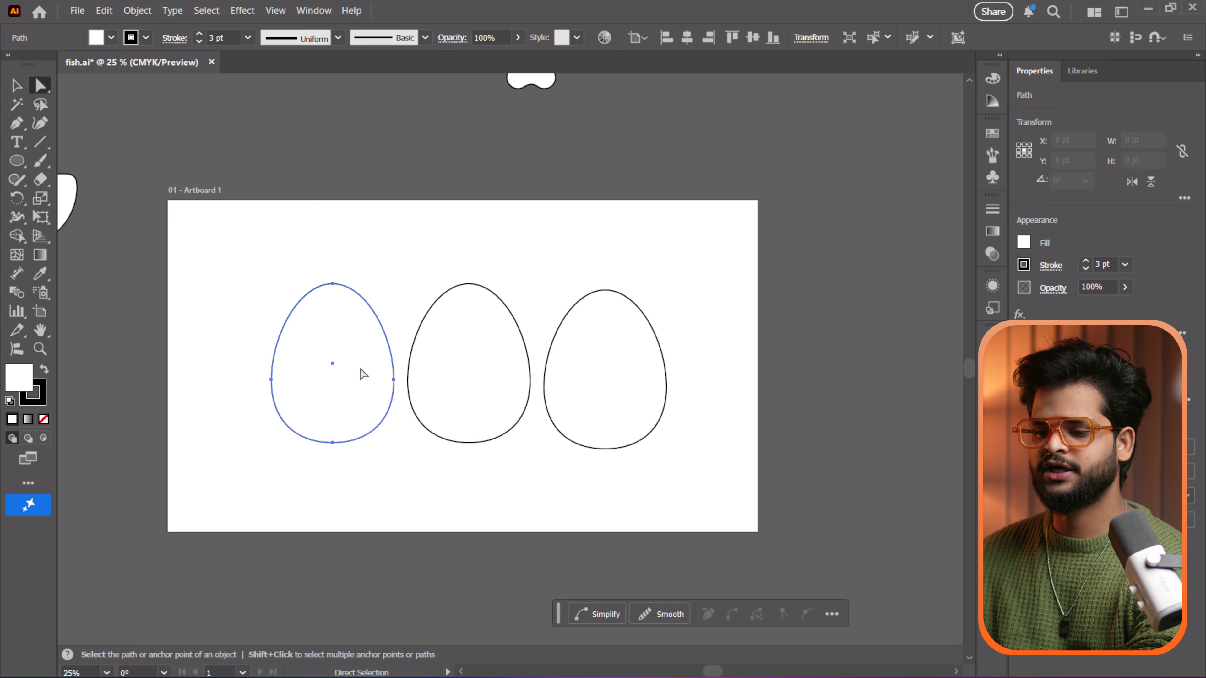
pyautogui.press('ctrl')
pyautogui.hotkey('ctrl', 'd')
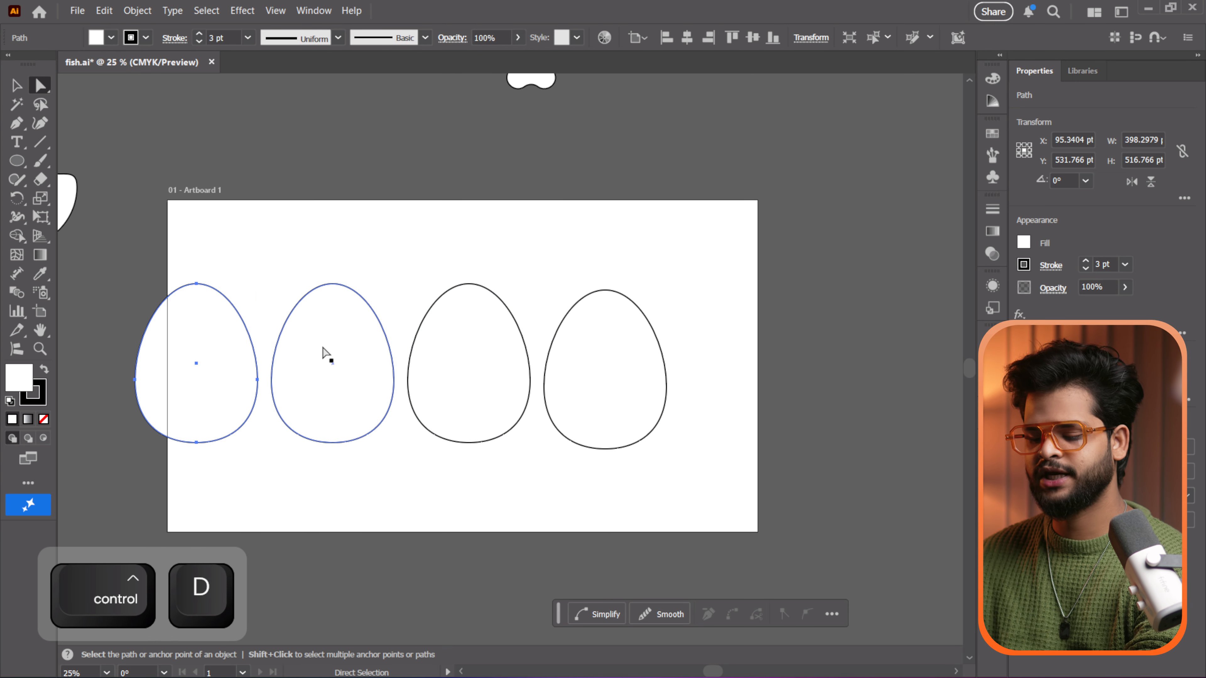
pyautogui.press('Delete')
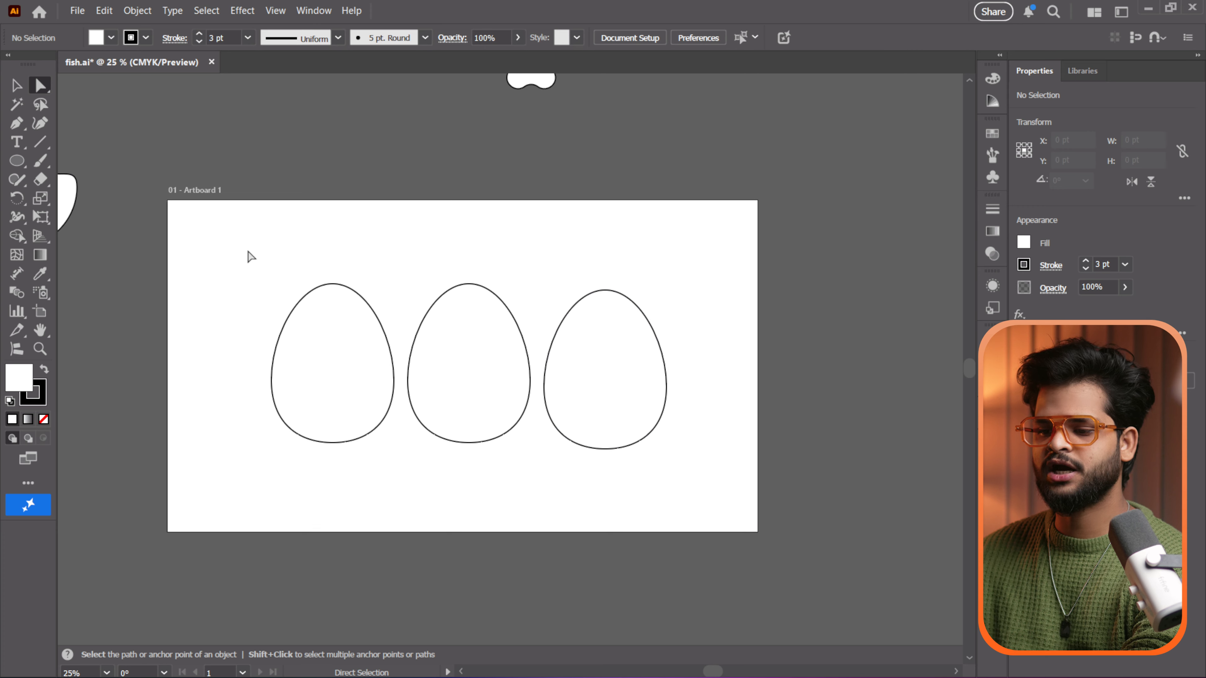
# Step: Select all three eggs with the Selection tool and scale them down together to about 321 × 417 pt each
pyautogui.moveTo(250, 257); pyautogui.dragTo(707, 484)
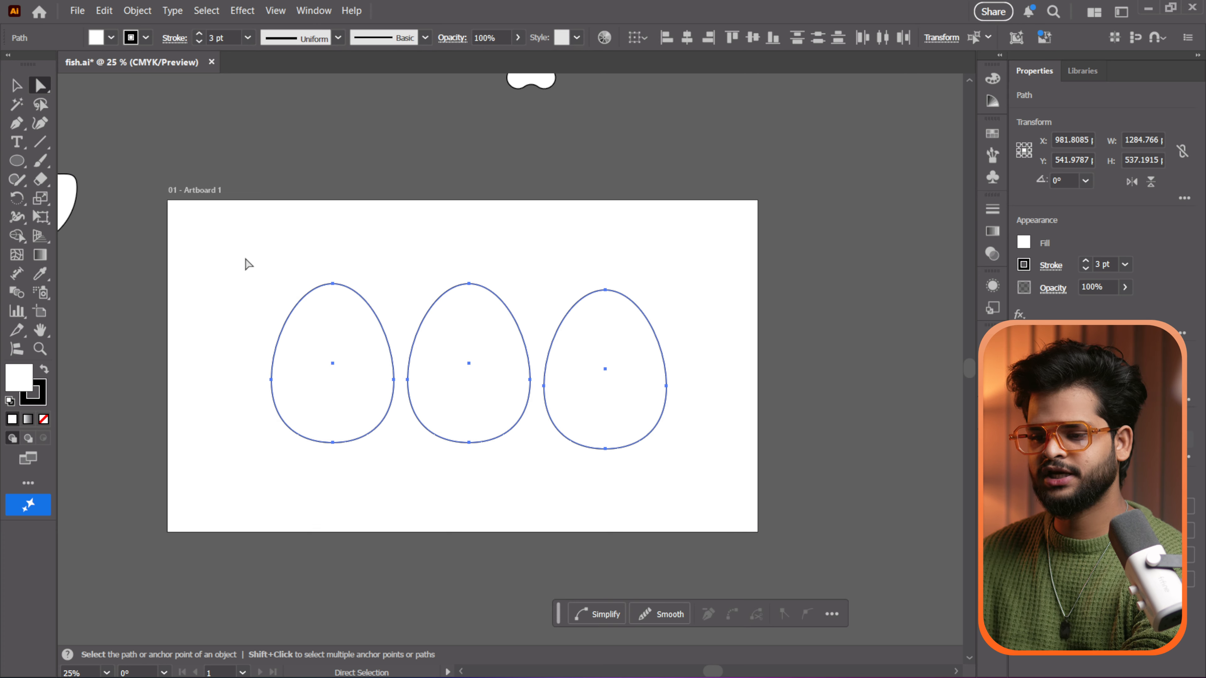
pyautogui.moveTo(245, 258); pyautogui.dragTo(750, 429)
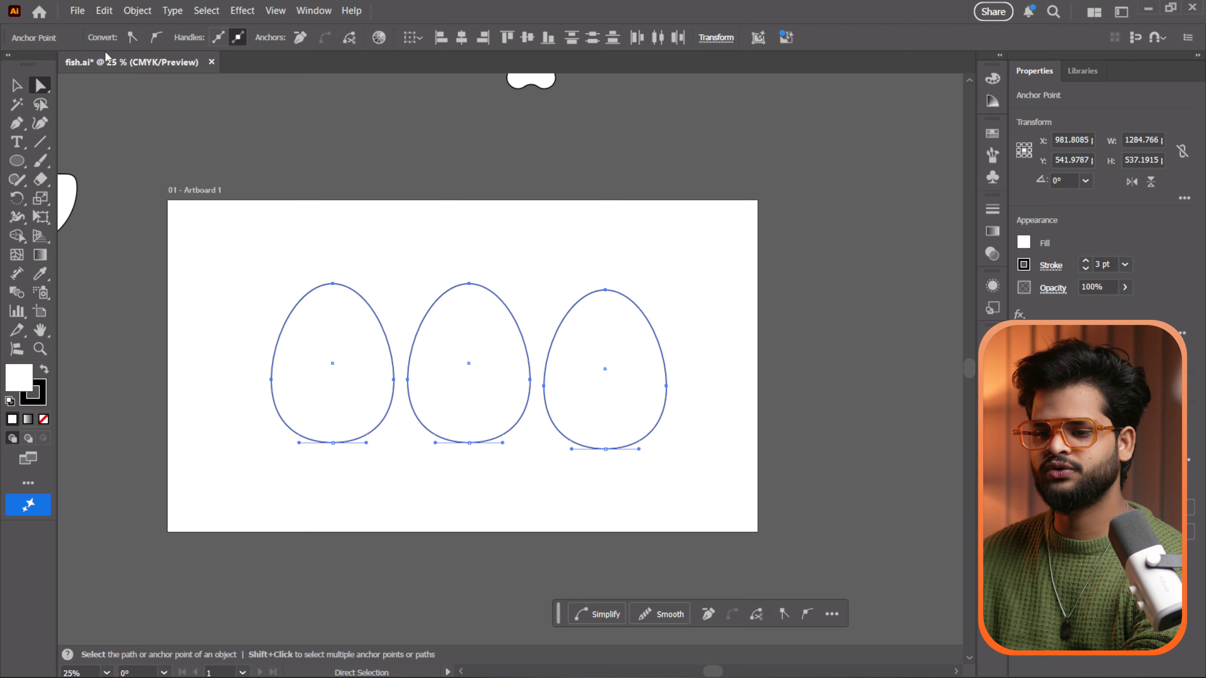
pyautogui.click(17, 86)
pyautogui.moveTo(248, 264); pyautogui.dragTo(550, 418)
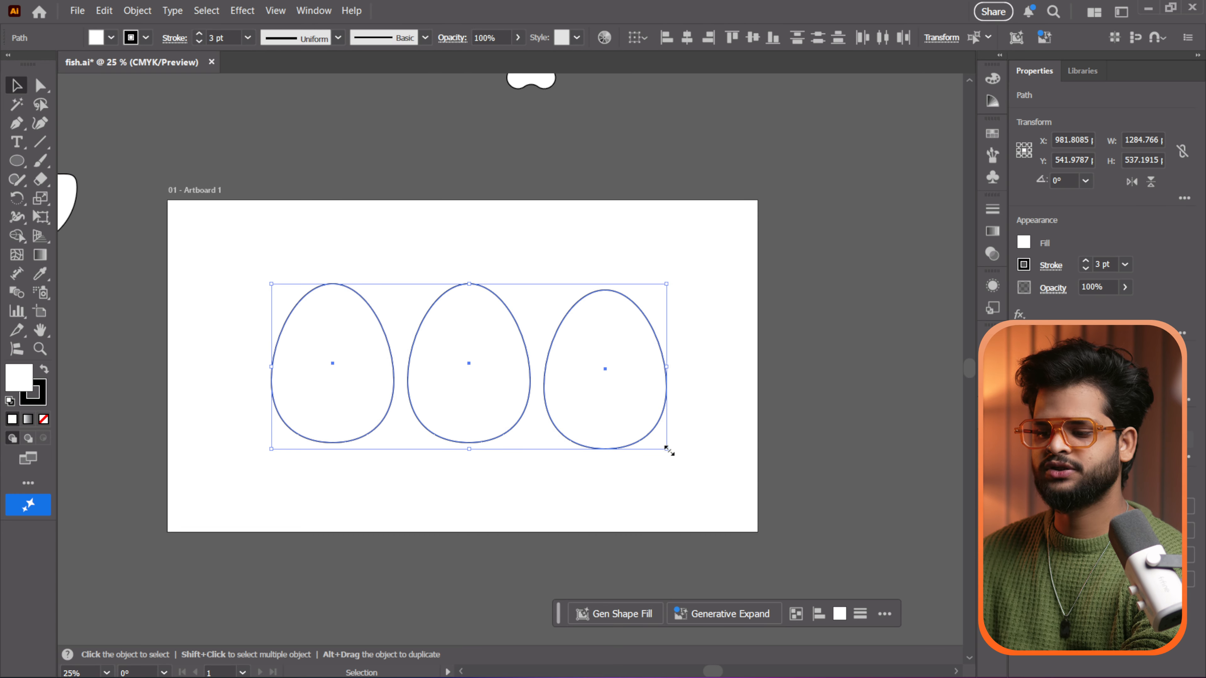
pyautogui.moveTo(669, 453); pyautogui.dragTo(590, 417)
pyautogui.click(300, 276)
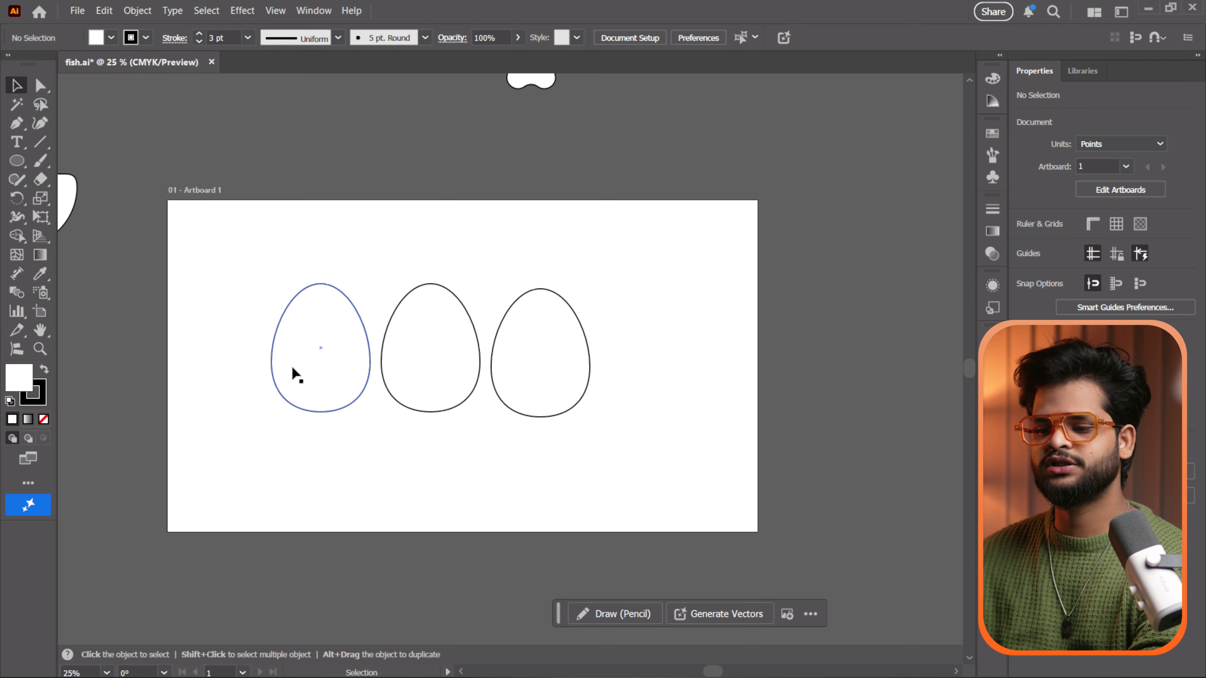
# Step: Move the left egg down and outward, and shift the middle and right eggs slightly down and to the right
pyautogui.moveTo(349, 350); pyautogui.dragTo(308, 364)
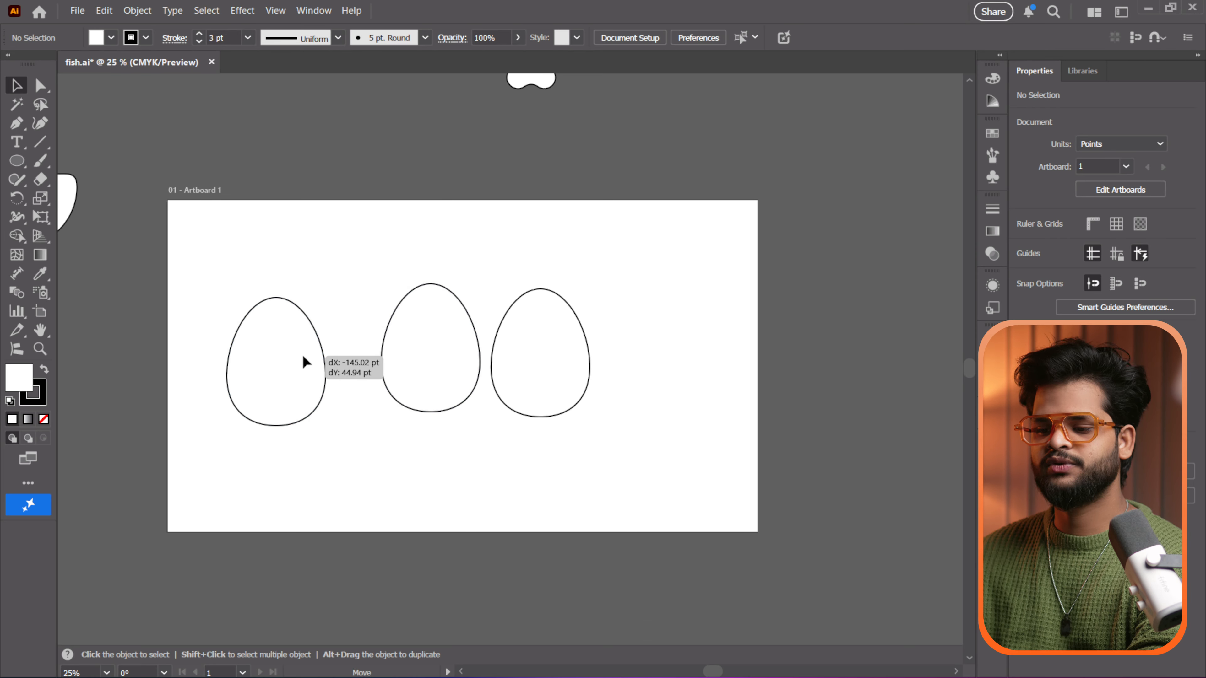
pyautogui.moveTo(439, 338); pyautogui.dragTo(460, 374)
pyautogui.moveTo(557, 365); pyautogui.dragTo(568, 382)
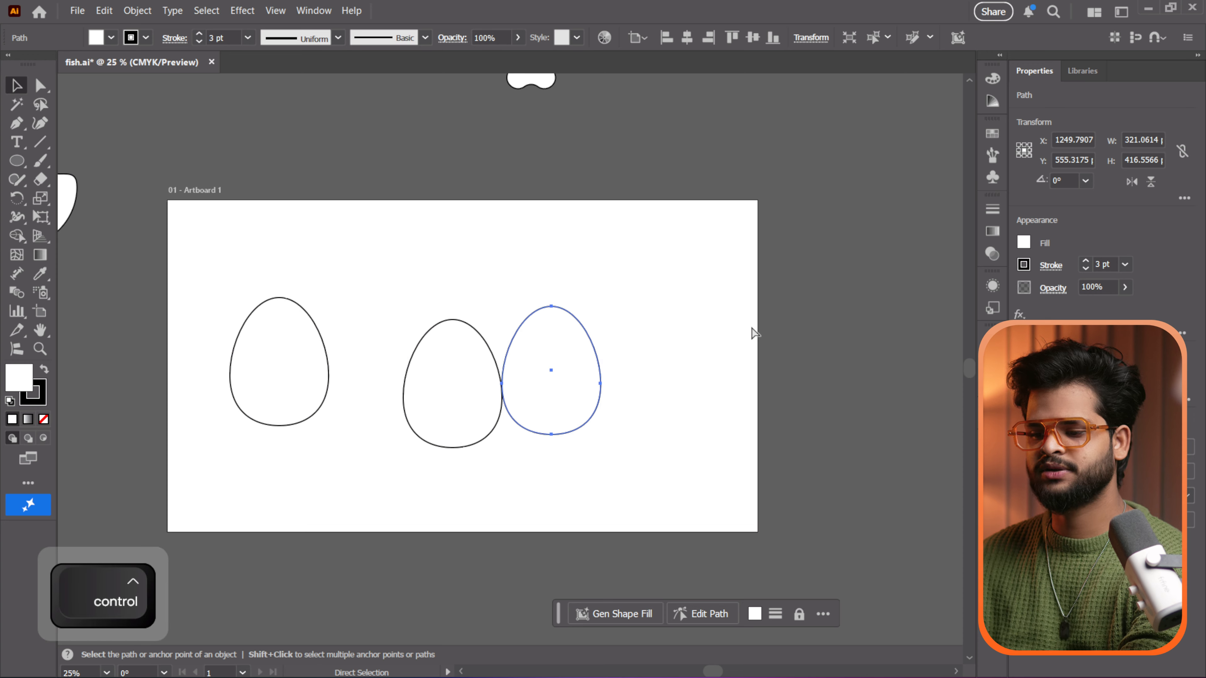
# Step: Undo the recent individual moves of the three eggs
pyautogui.hotkey('ctrl', 'z')
pyautogui.hotkey('ctrl', 'z')
pyautogui.hotkey('ctrl', 'z')
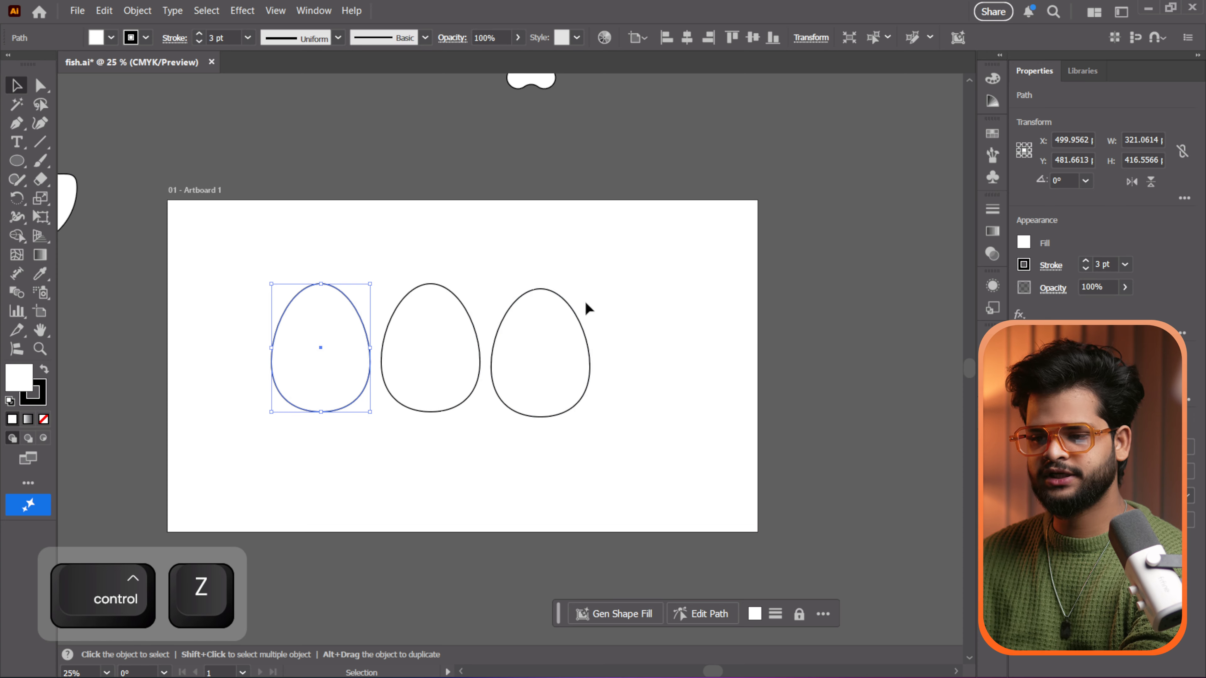
# Step: Group the three scaled-down eggs, and select the group by one of its eggs to check that they act together
pyautogui.click(220, 269)
pyautogui.moveTo(233, 230); pyautogui.dragTo(620, 494)
pyautogui.rightClick(559, 370)
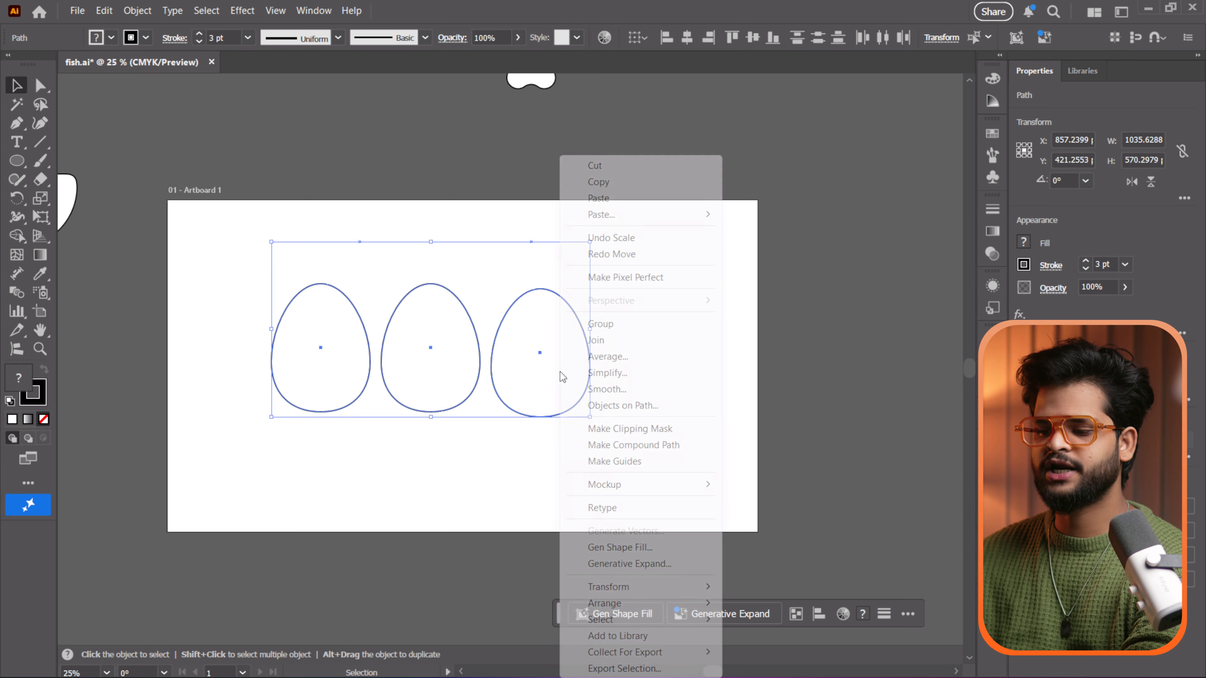
pyautogui.click(617, 329)
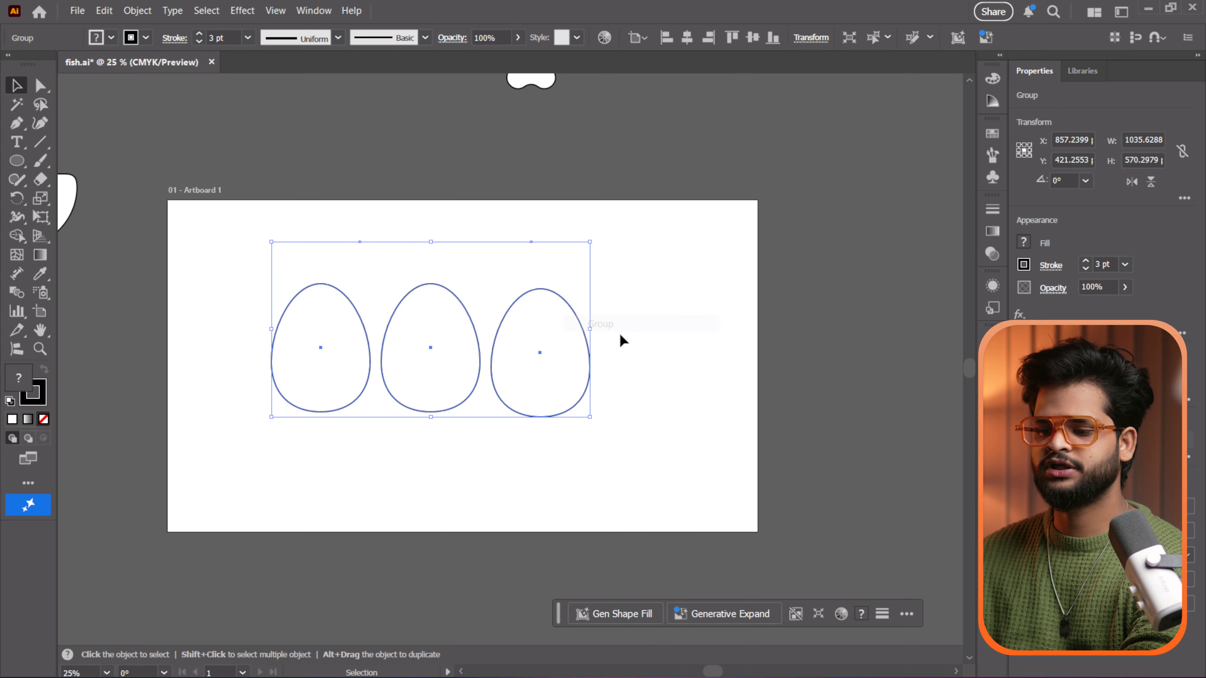
pyautogui.click(657, 331)
pyautogui.click(540, 379)
pyautogui.click(636, 372)
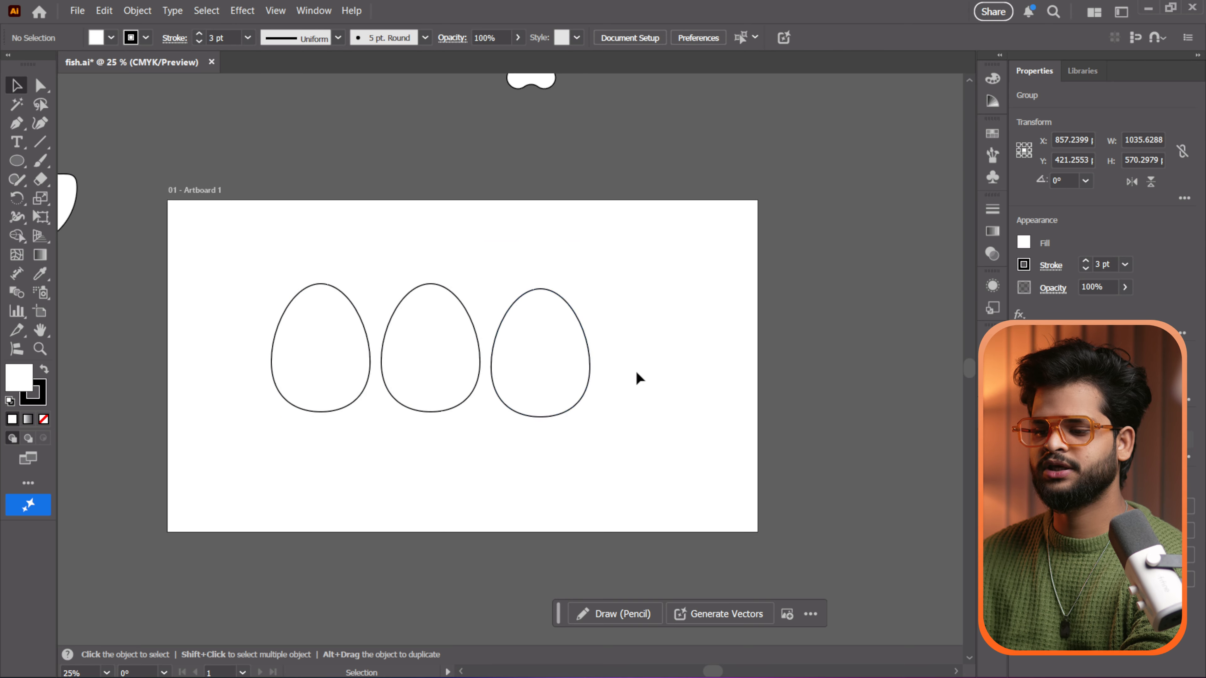
pyautogui.click(577, 382)
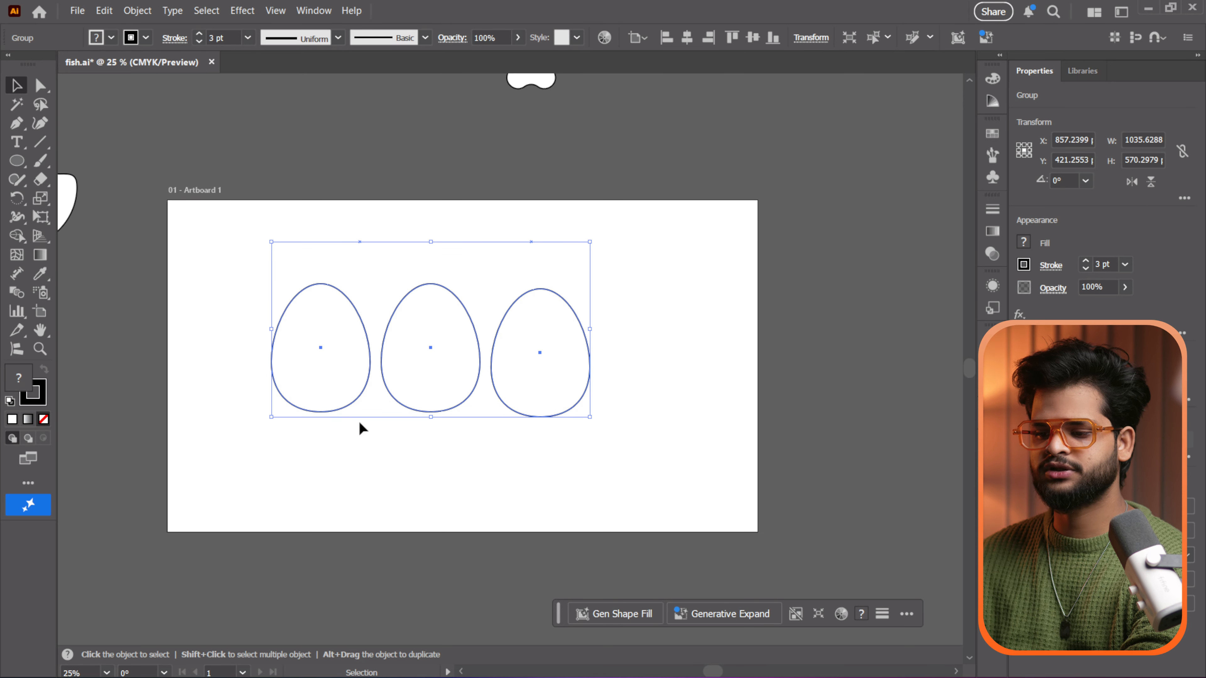
# Step: Try scaling the egg group up slightly, and undo the scaling
pyautogui.moveTo(590, 417)
pyautogui.mouseDown()
pyautogui.moveTo(419, 319)
pyautogui.moveTo(592, 418)
pyautogui.mouseUp()
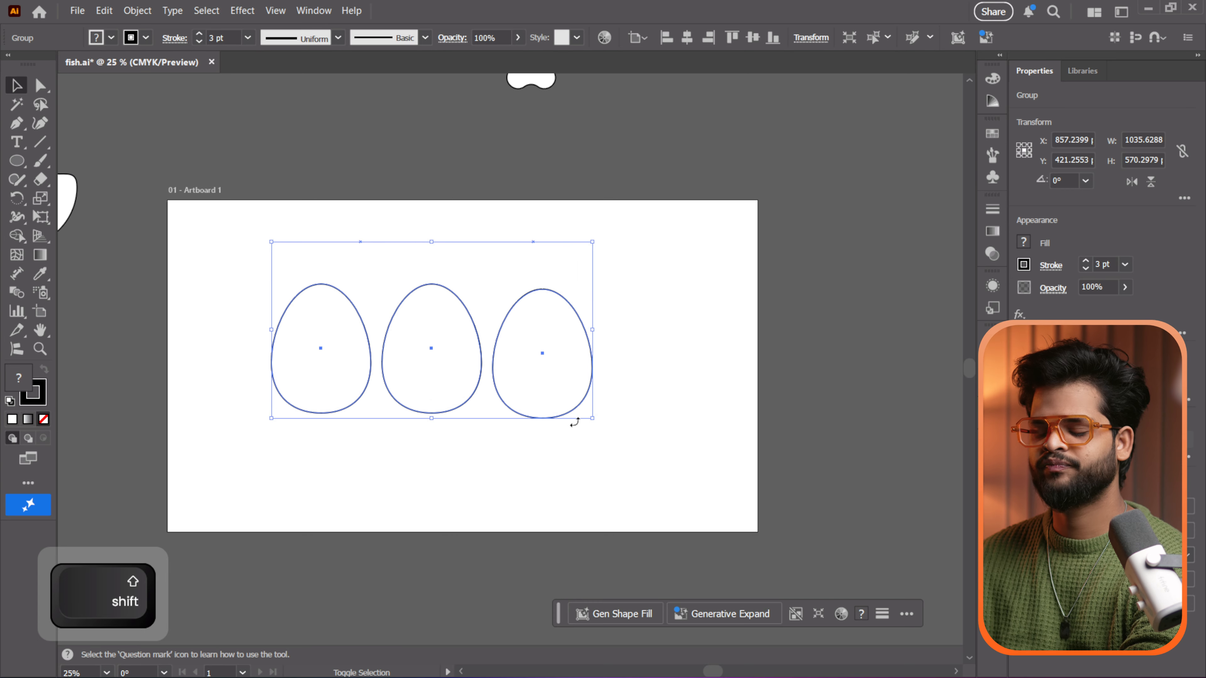
pyautogui.click(633, 350)
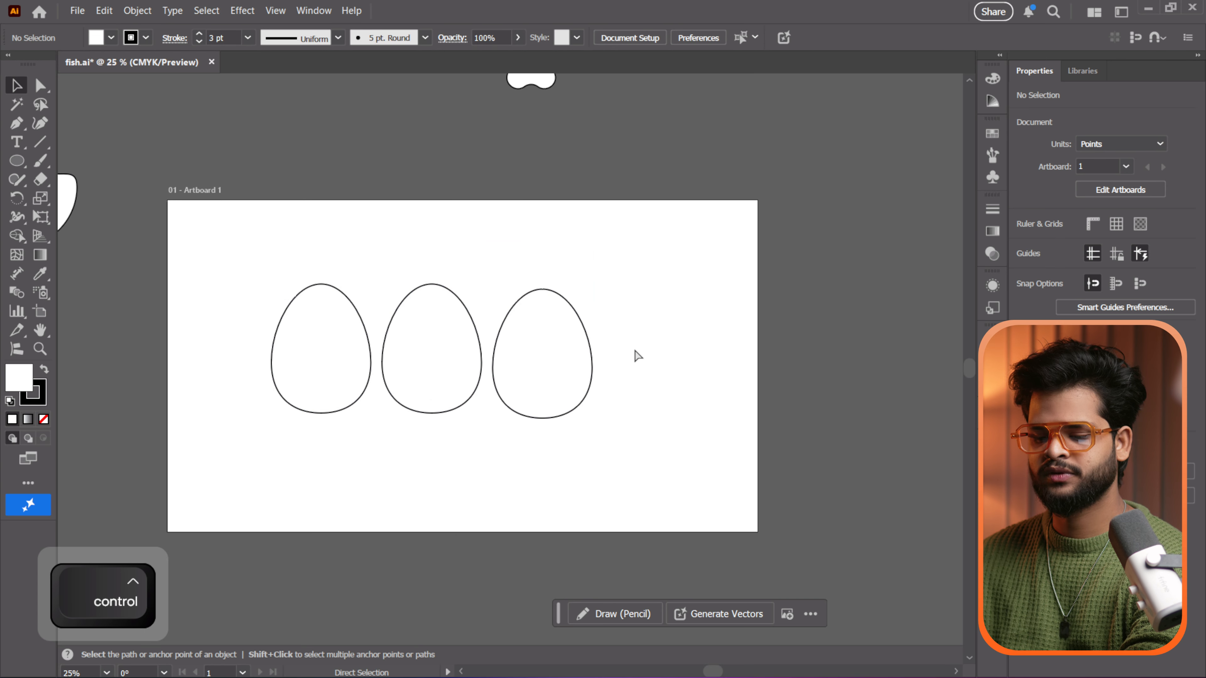
pyautogui.hotkey('ctrl', 'z')
pyautogui.click(616, 334)
pyautogui.click(545, 347)
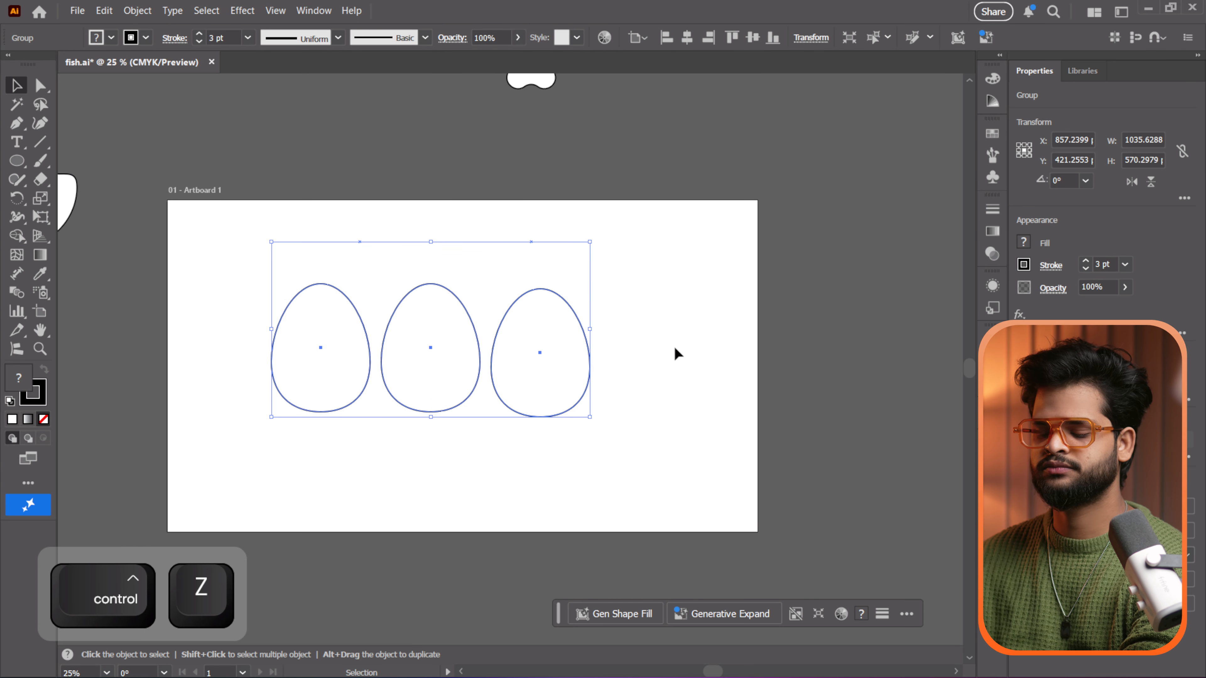
# Step: Undo the grouping and the earlier scaling of the three eggs
pyautogui.hotkey('ctrl', 'z')
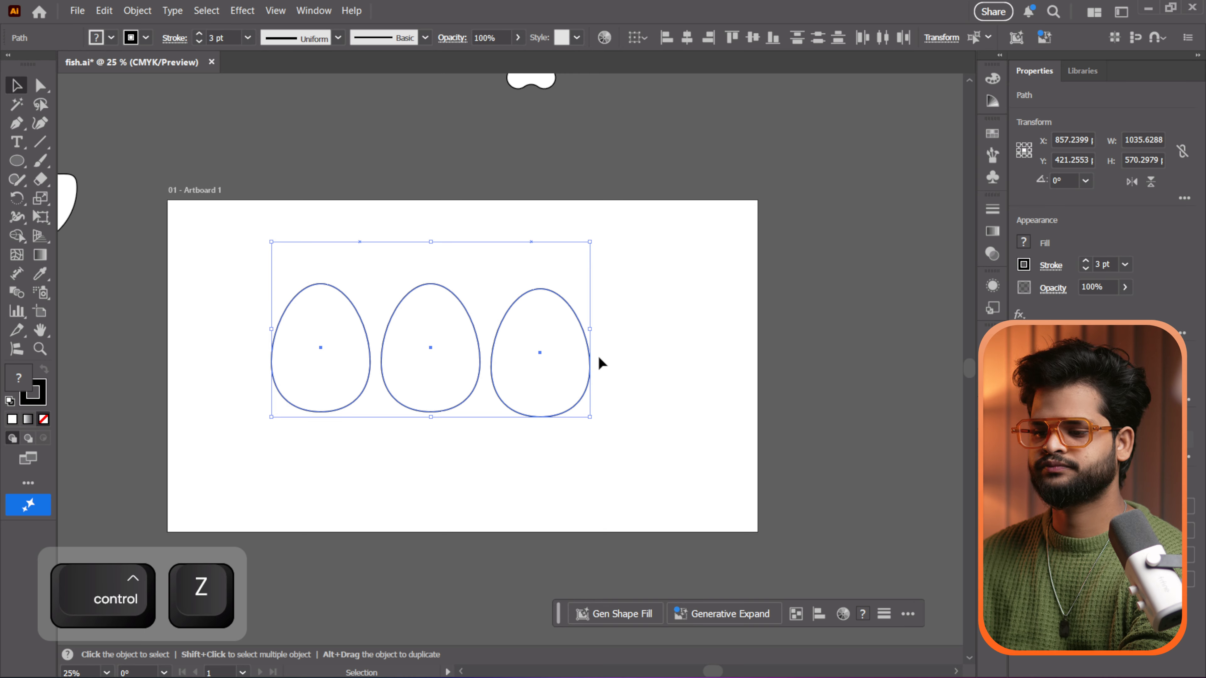
pyautogui.hotkey('ctrl', 'z')
pyautogui.hotkey('ctrl', 'z')
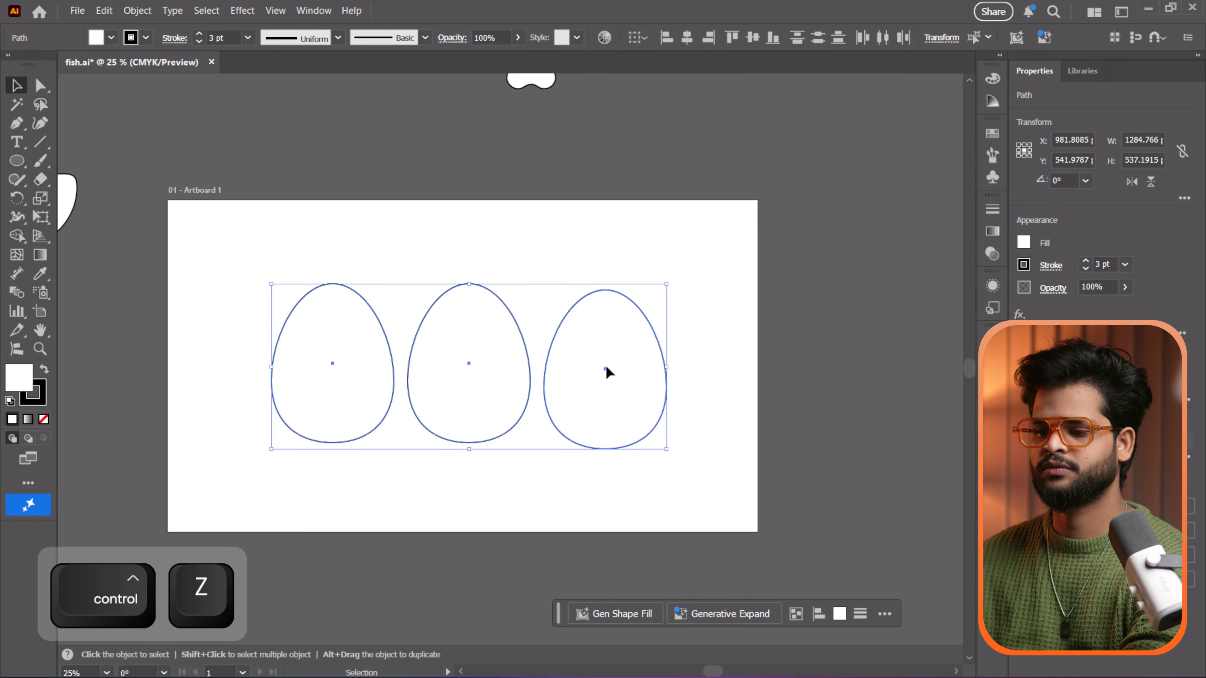
# Step: Try moving the right egg down on its own, and undo that move
pyautogui.click(680, 354)
pyautogui.moveTo(611, 366); pyautogui.dragTo(619, 421)
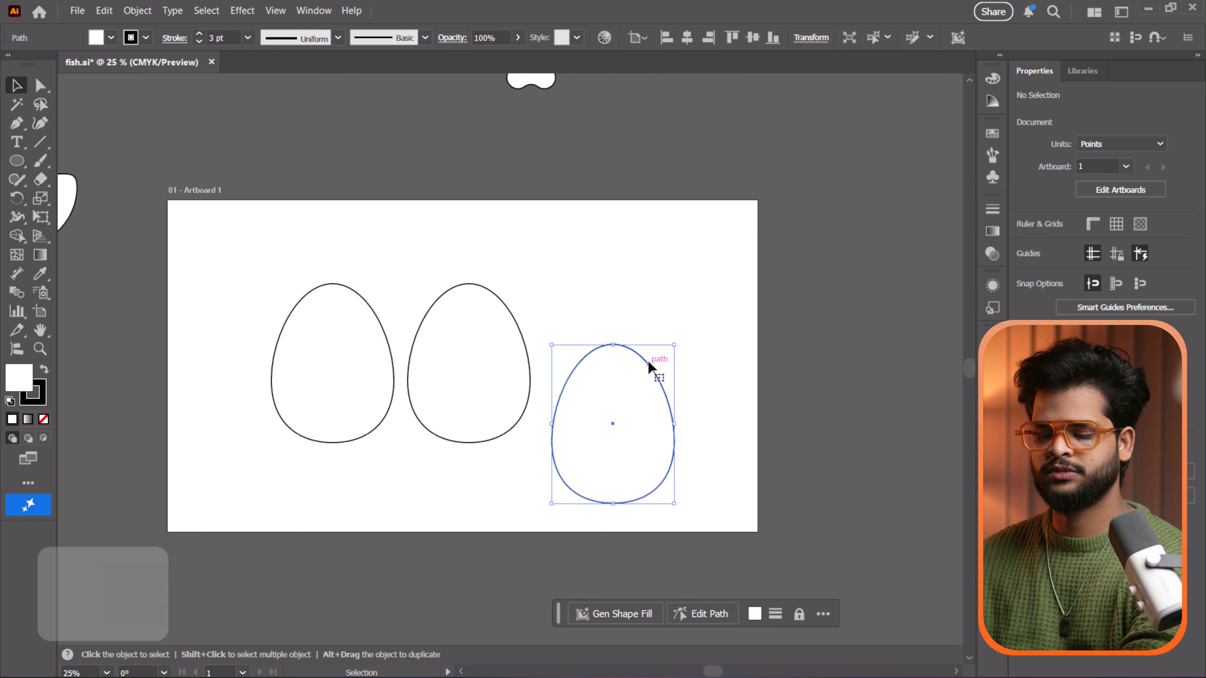
pyautogui.hotkey('ctrl', 'z')
pyautogui.click(696, 304)
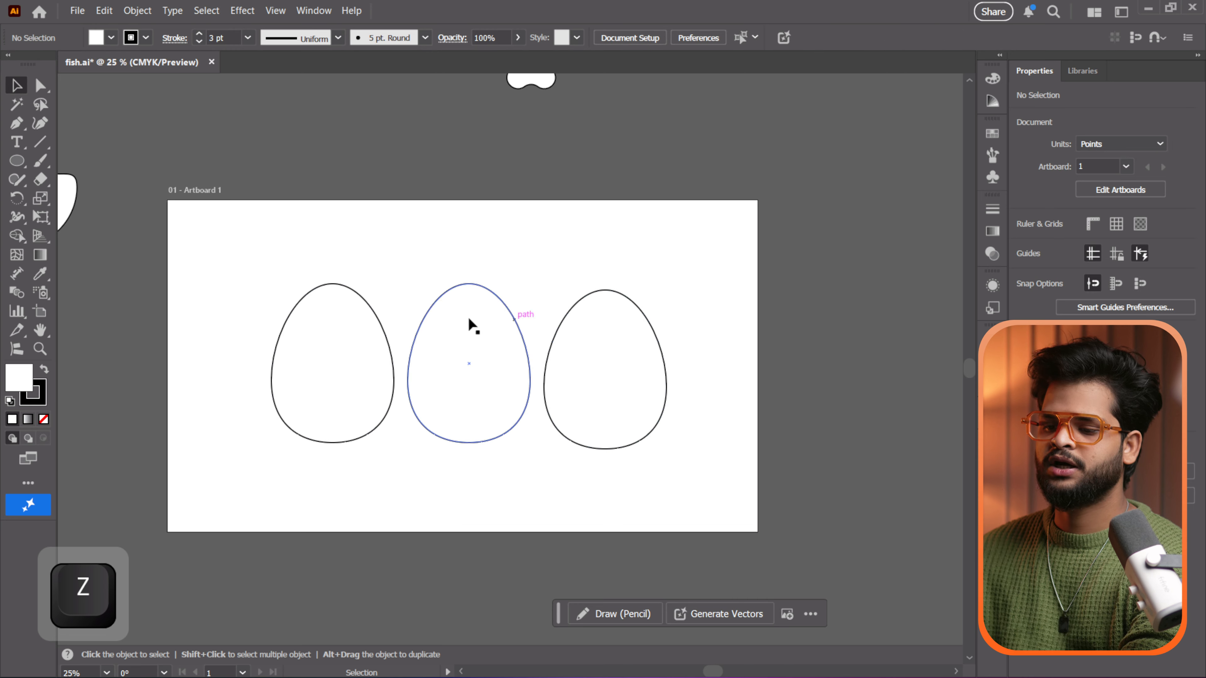
# Step: Group the three eggs and move the group slightly up and to the left on the artboard
pyautogui.moveTo(254, 261); pyautogui.dragTo(688, 480)
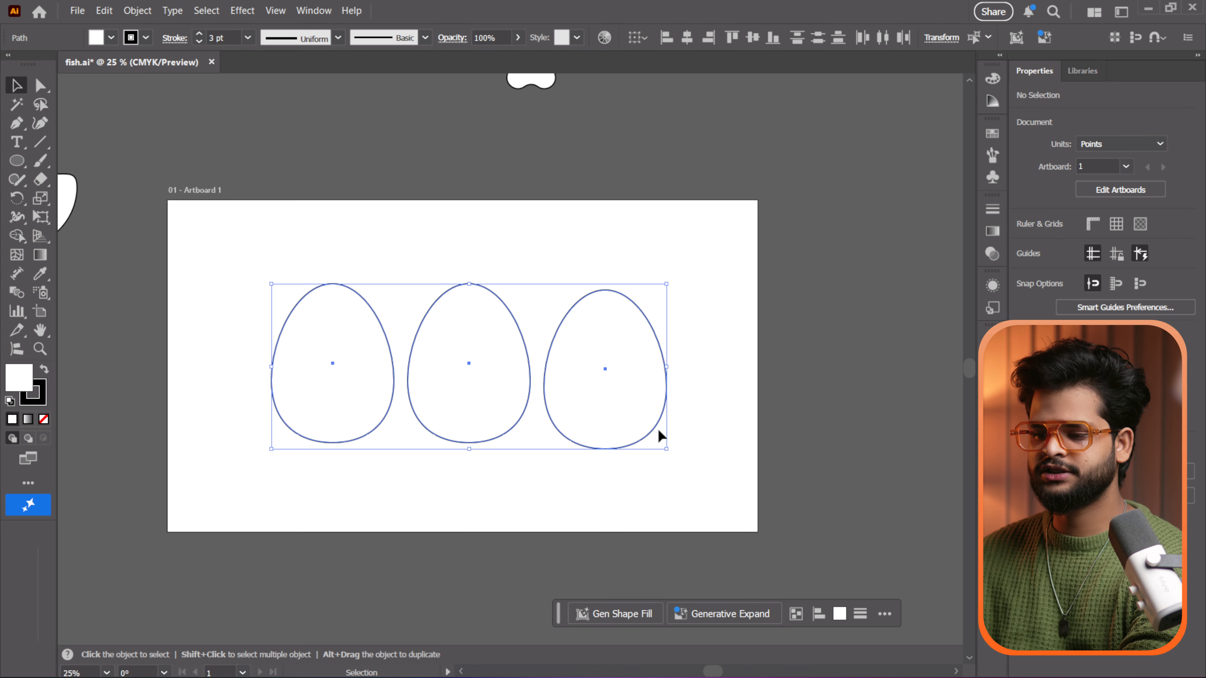
pyautogui.hotkey('ctrl', 'g')
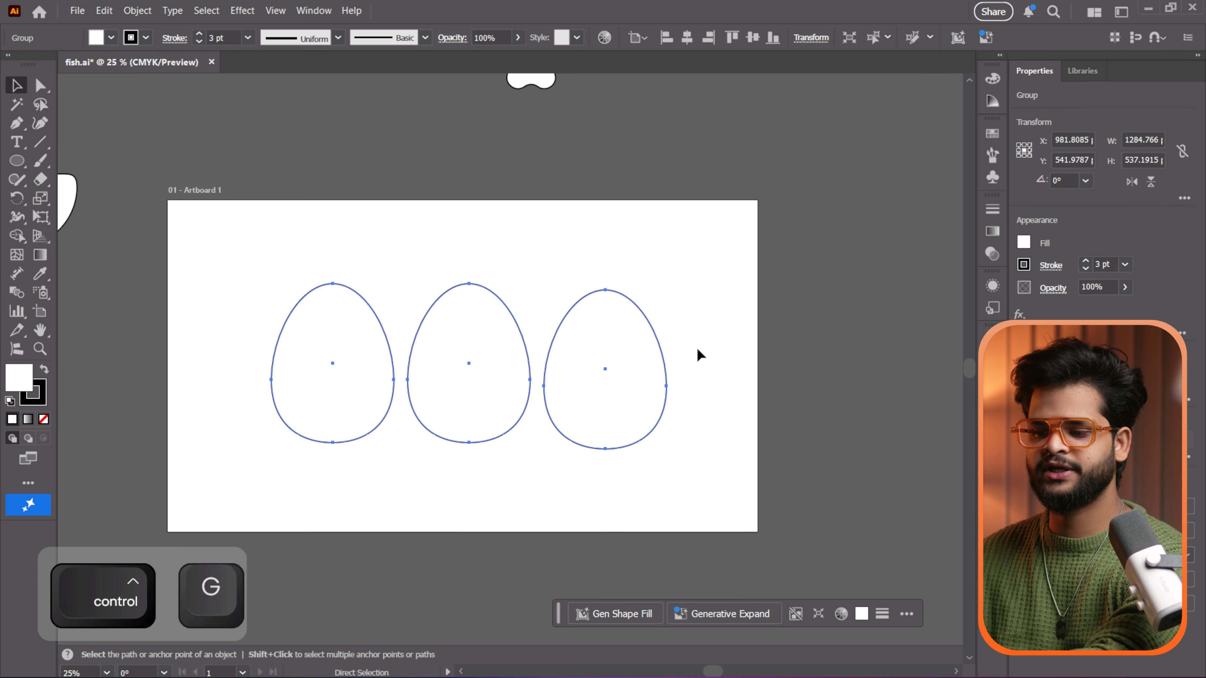
pyautogui.moveTo(607, 366); pyautogui.dragTo(560, 335)
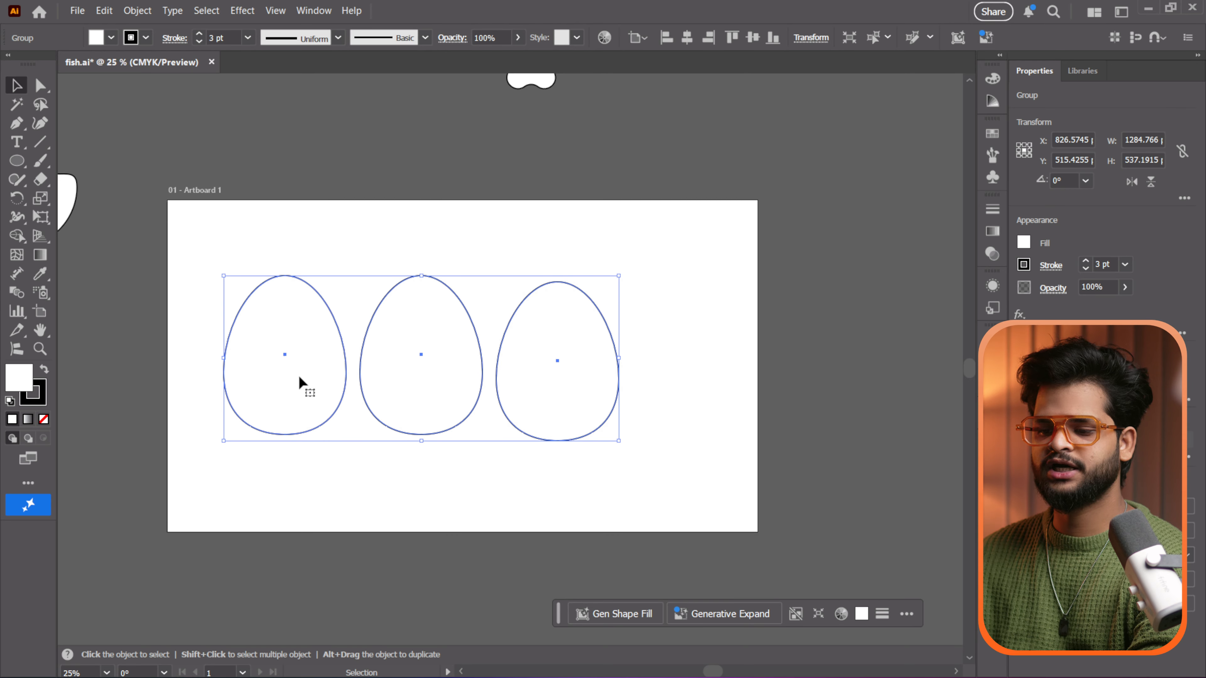
# Step: Scale the egg group down proportionally to about 401 × 167 pt and duplicate it straight to its right, making a row of six
pyautogui.moveTo(619, 441); pyautogui.dragTo(489, 328)
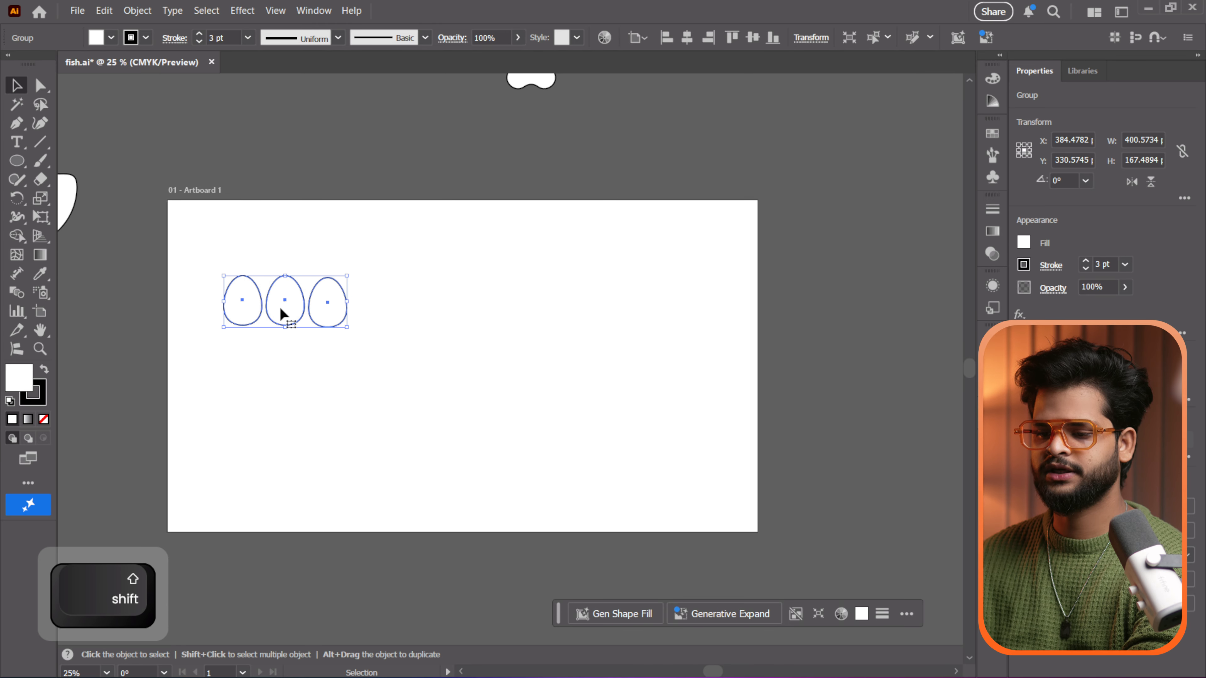
pyautogui.press('alt')
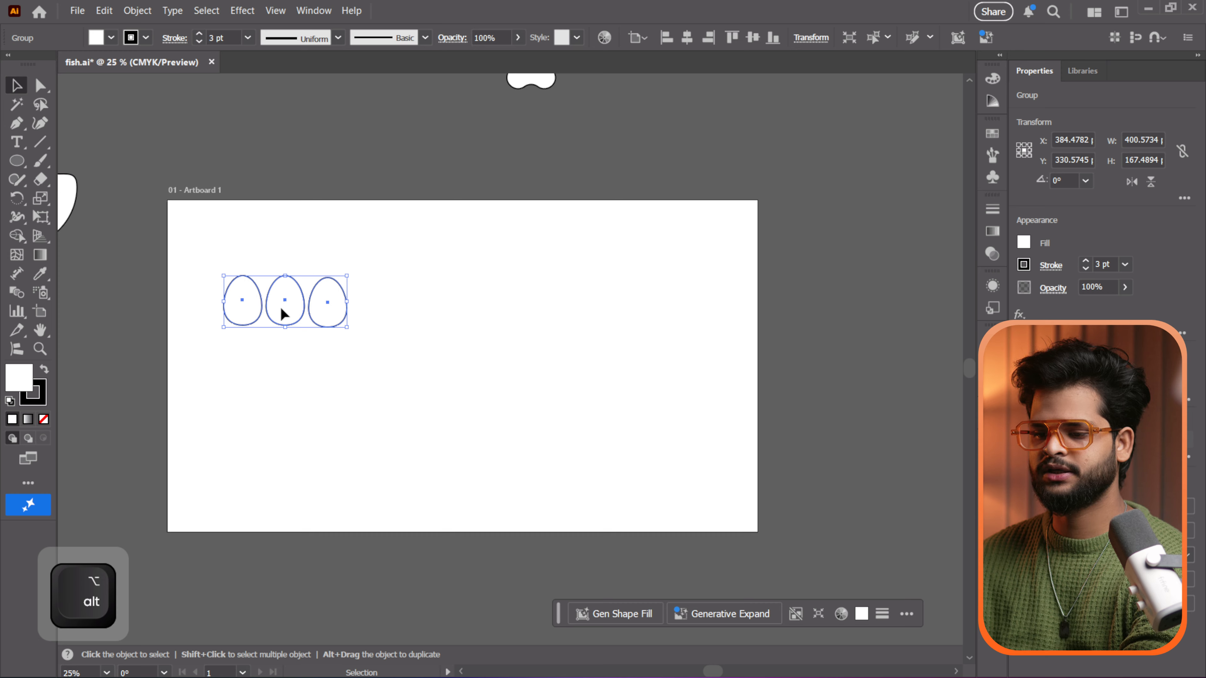
pyautogui.moveTo(284, 313); pyautogui.dragTo(410, 320)
pyautogui.press('shift')
pyautogui.click(576, 401)
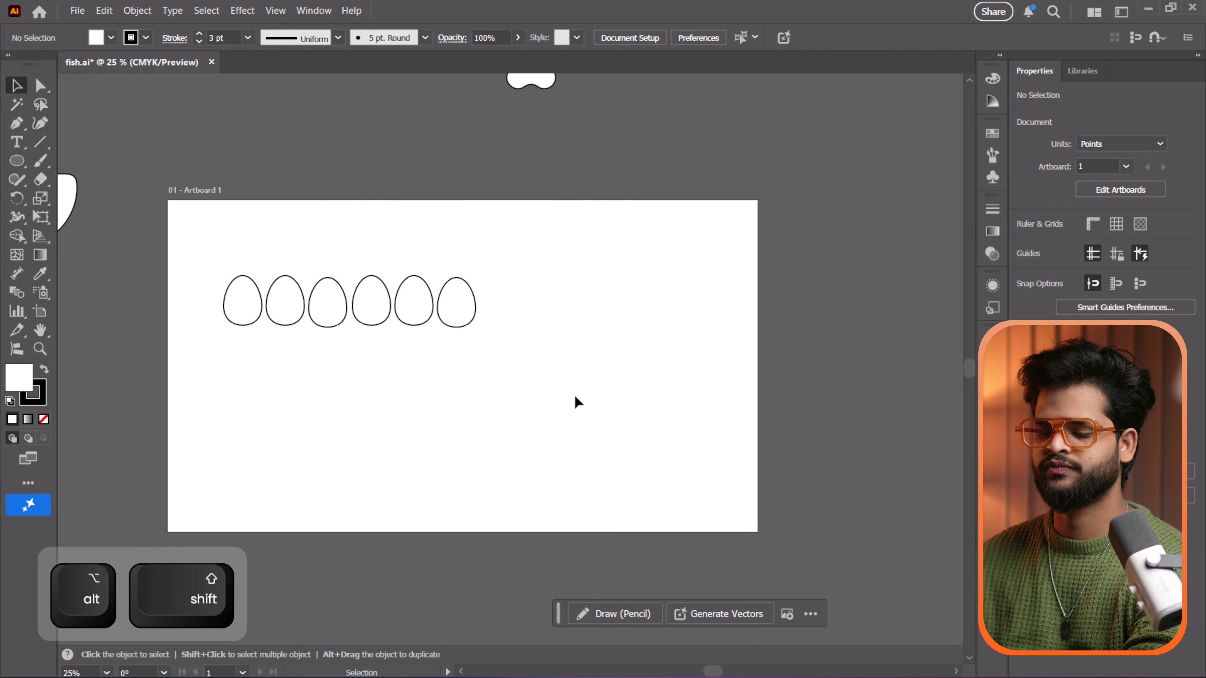
# Step: Group all six eggs and place a duplicate of the row slightly down and to the right, overlapping the original
pyautogui.moveTo(198, 252); pyautogui.dragTo(522, 368)
pyautogui.hotkey('ctrl', 'g')
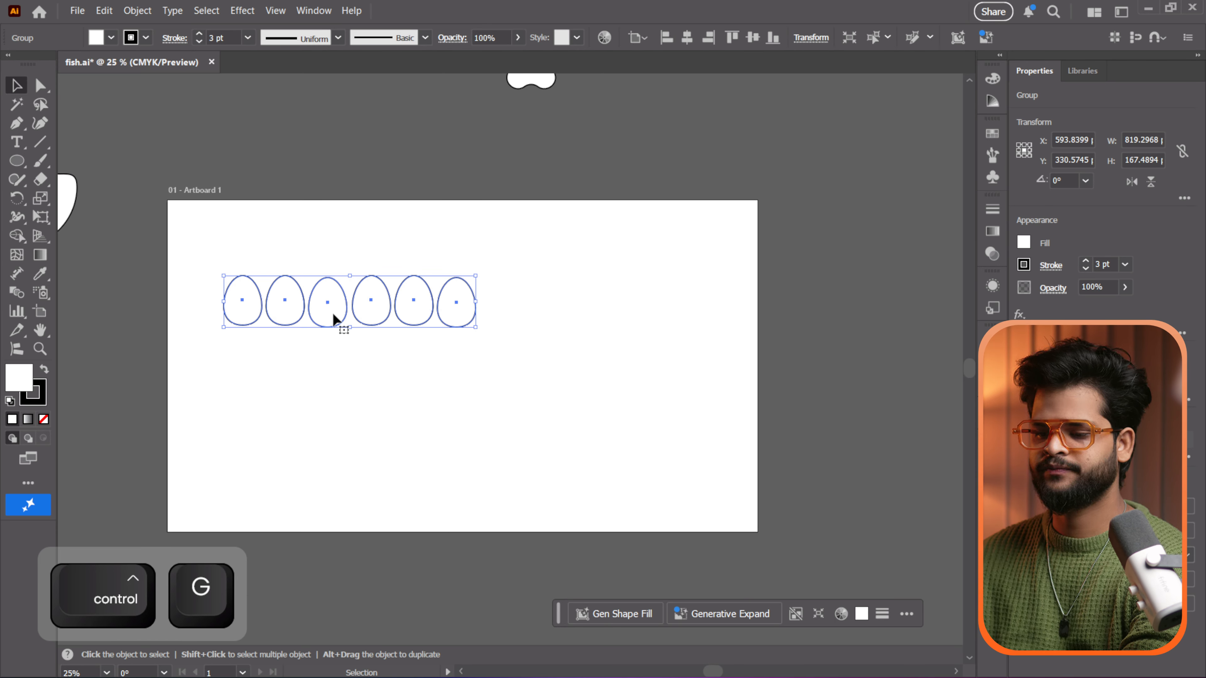
pyautogui.moveTo(334, 318)
pyautogui.mouseDown()
pyautogui.moveTo(334, 357)
pyautogui.moveTo(343, 340)
pyautogui.mouseUp()
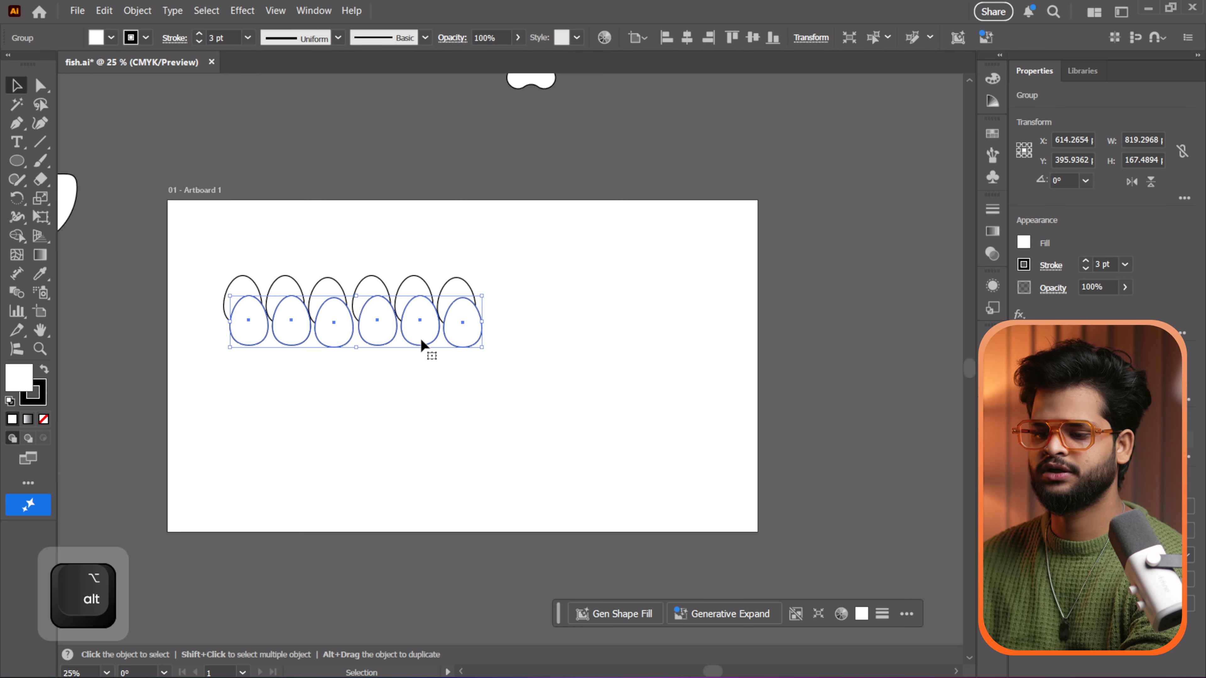
pyautogui.click(530, 380)
pyautogui.click(420, 338)
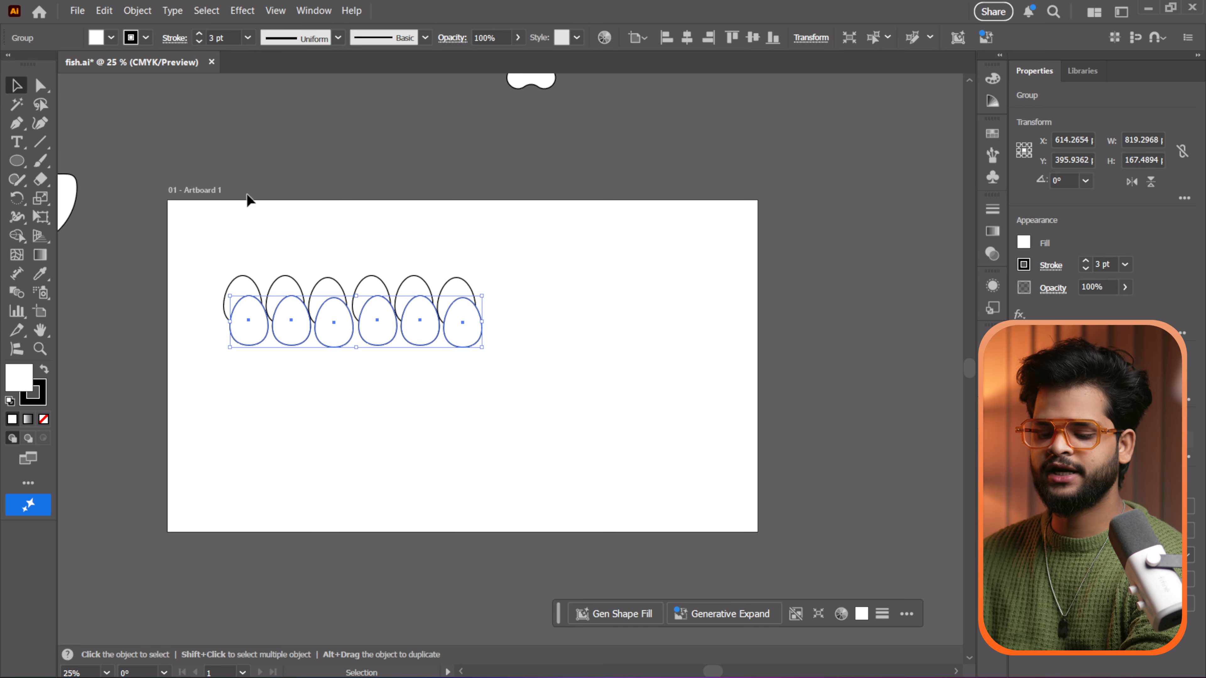
# Step: Try moving individual eggs out of the grouped front row with the Direct Selection tool, and undo the moves
pyautogui.press('a')
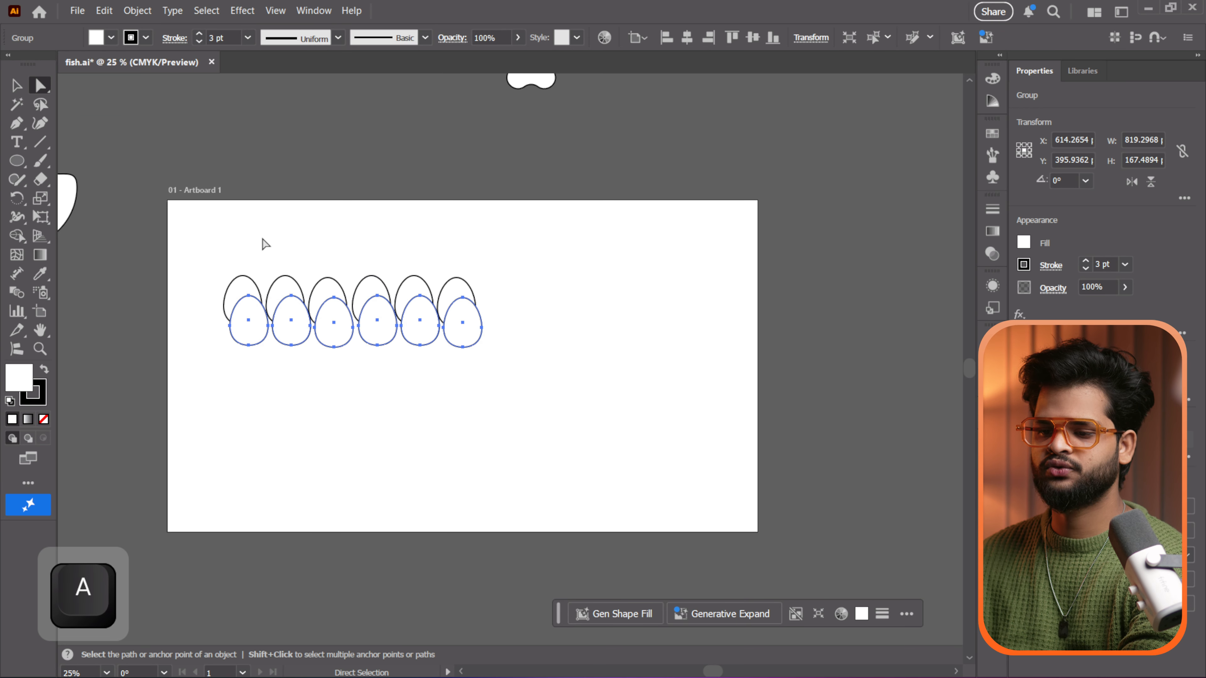
pyautogui.click(265, 248)
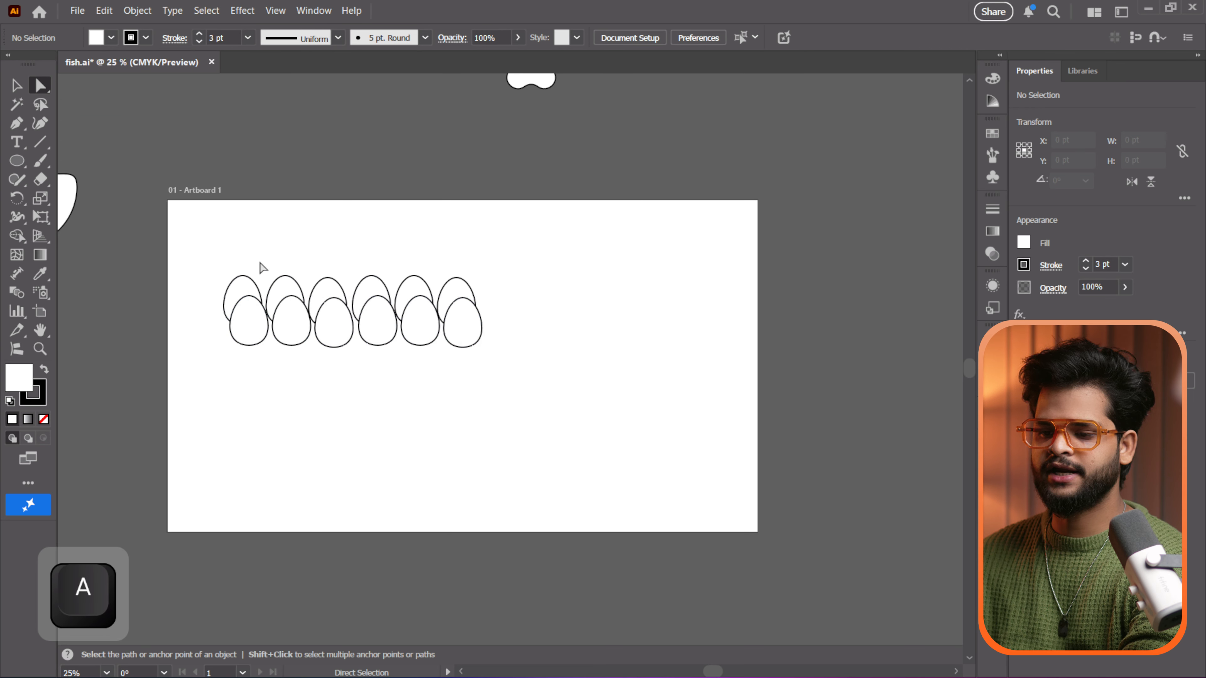
pyautogui.click(338, 340)
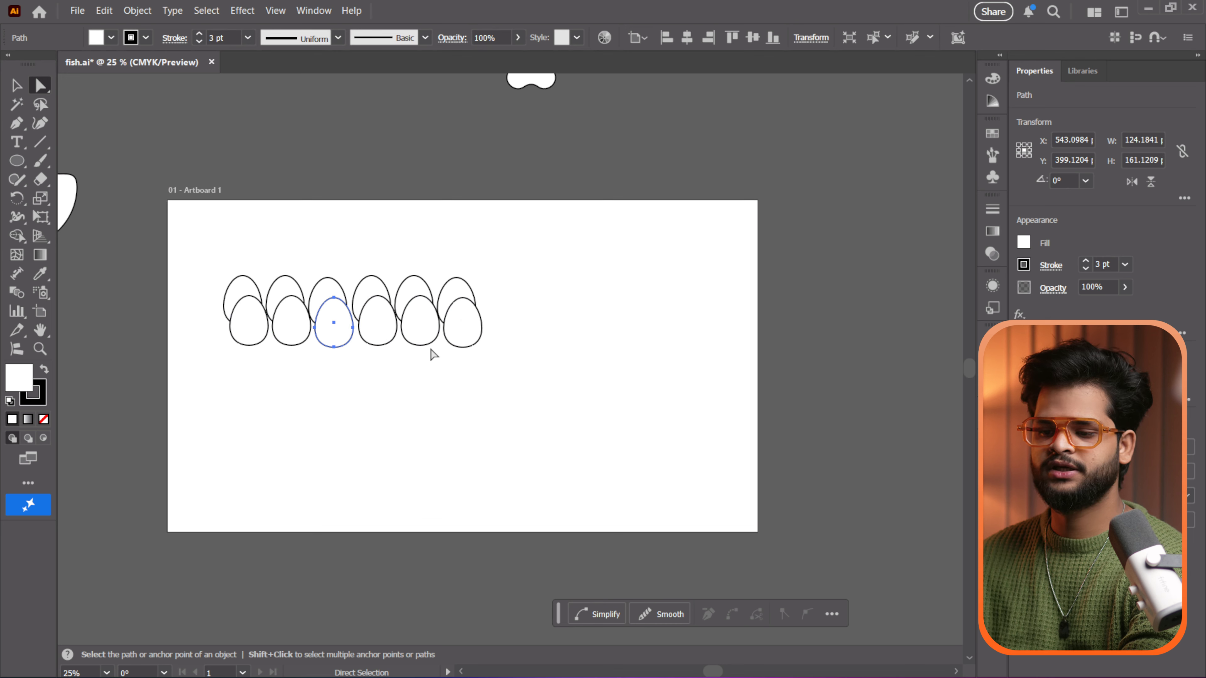
pyautogui.moveTo(424, 341); pyautogui.dragTo(433, 435)
pyautogui.moveTo(464, 347); pyautogui.dragTo(522, 377)
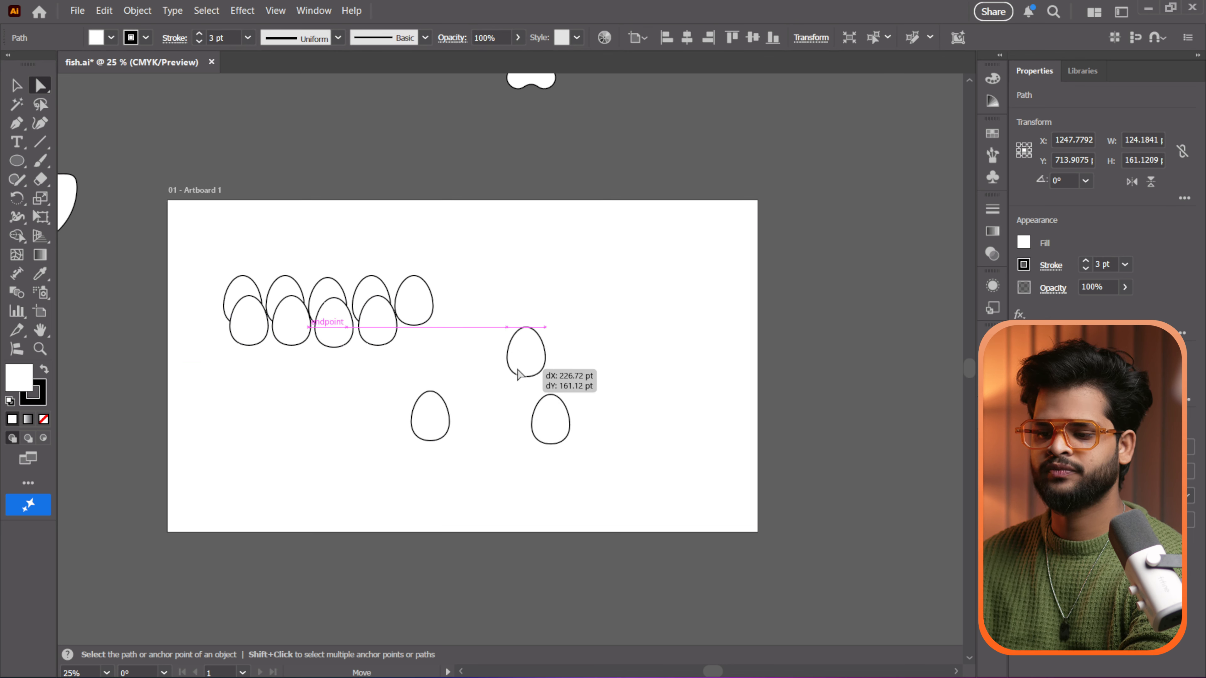
pyautogui.hotkey('ctrl', 'z')
pyautogui.hotkey('ctrl', 'z')
pyautogui.hotkey('ctrl', 'z')
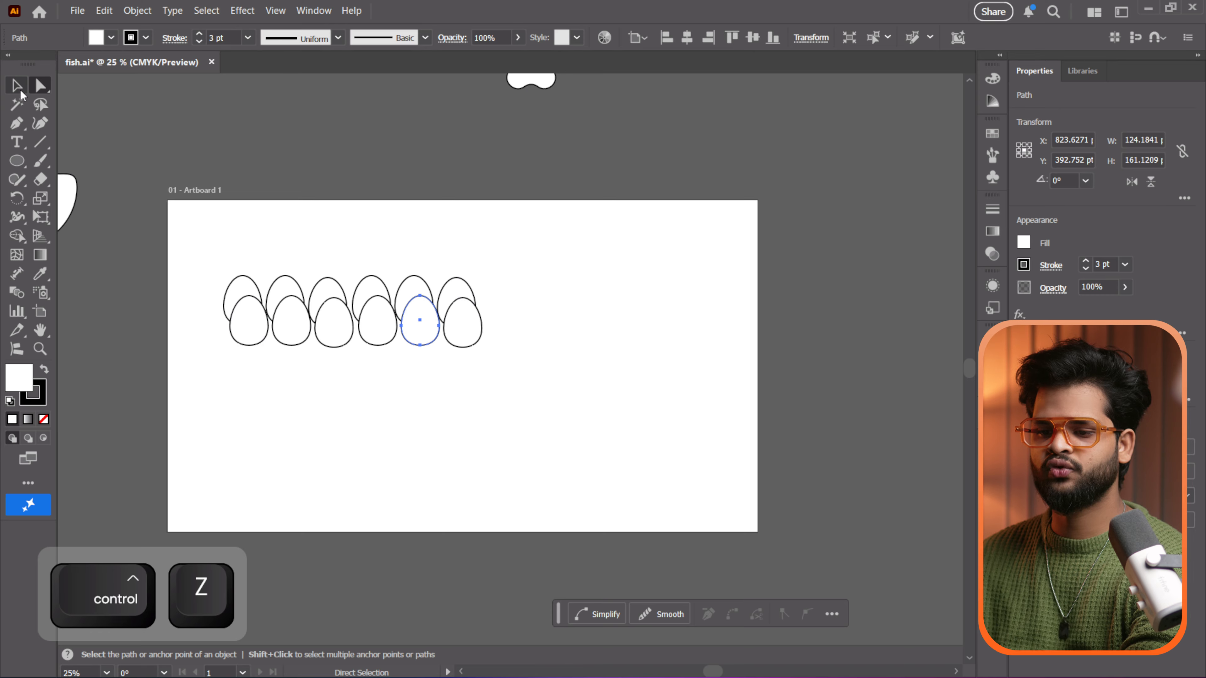
# Step: Try moving the front row of eggs as a whole with the Selection tool, and undo the move
pyautogui.press('v')
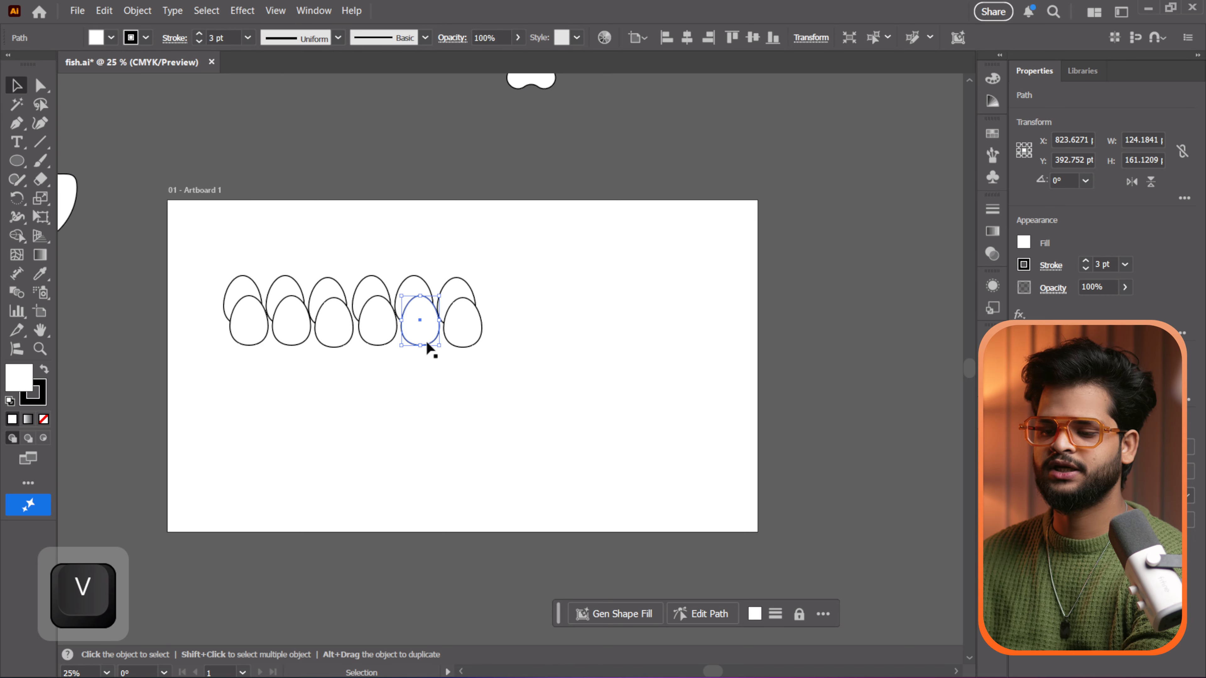
pyautogui.click(474, 339)
pyautogui.moveTo(417, 331); pyautogui.dragTo(561, 411)
pyautogui.hotkey('ctrl', 'z')
pyautogui.hotkey('ctrl', 'z')
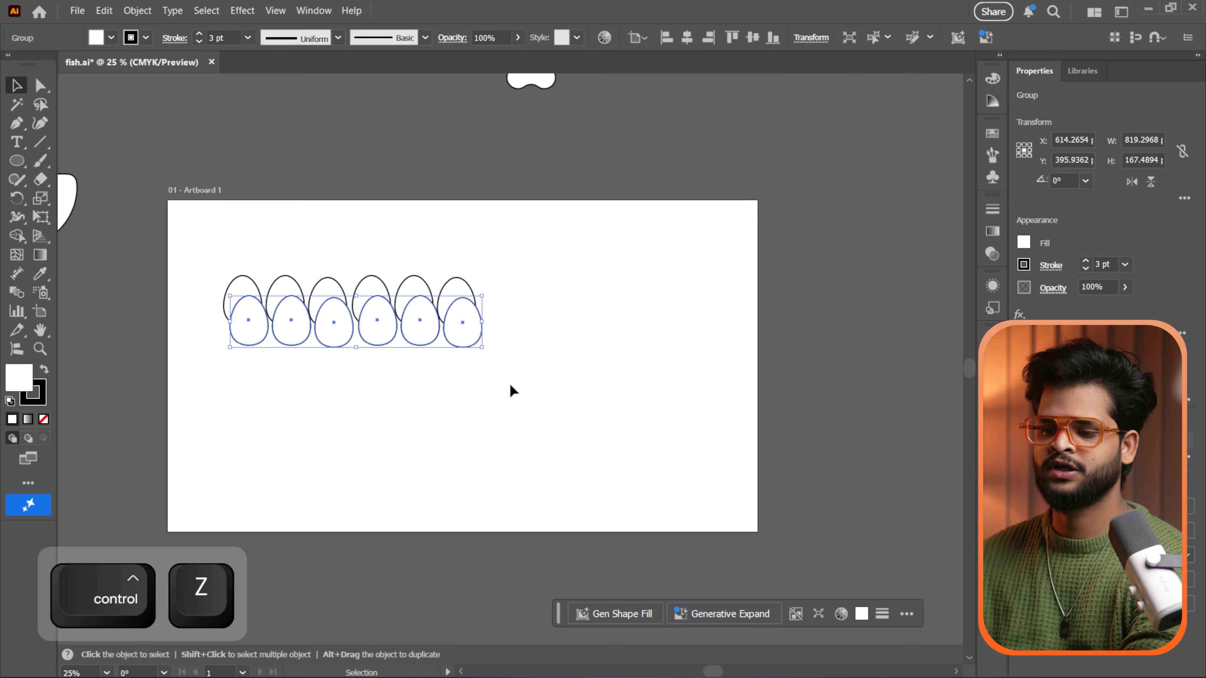
# Step: Repeat the last duplication of the front egg row eight times, building overlapping rows diagonally down the artboard
pyautogui.click(472, 342)
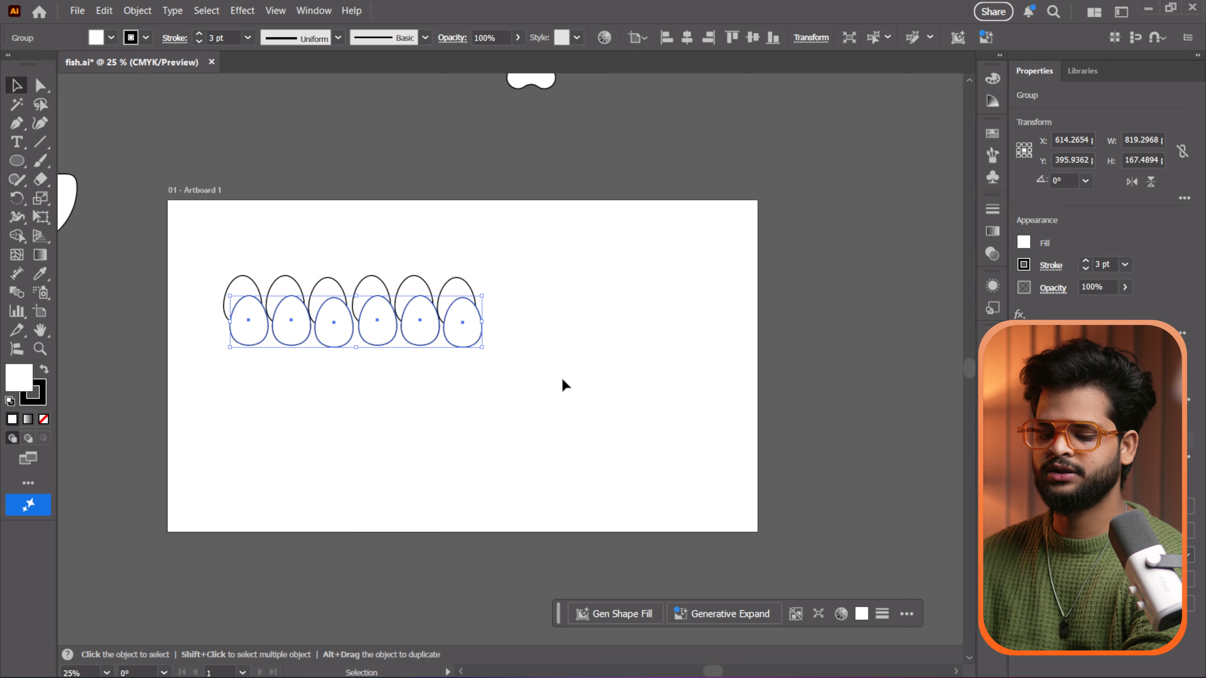
pyautogui.press('ctrl')
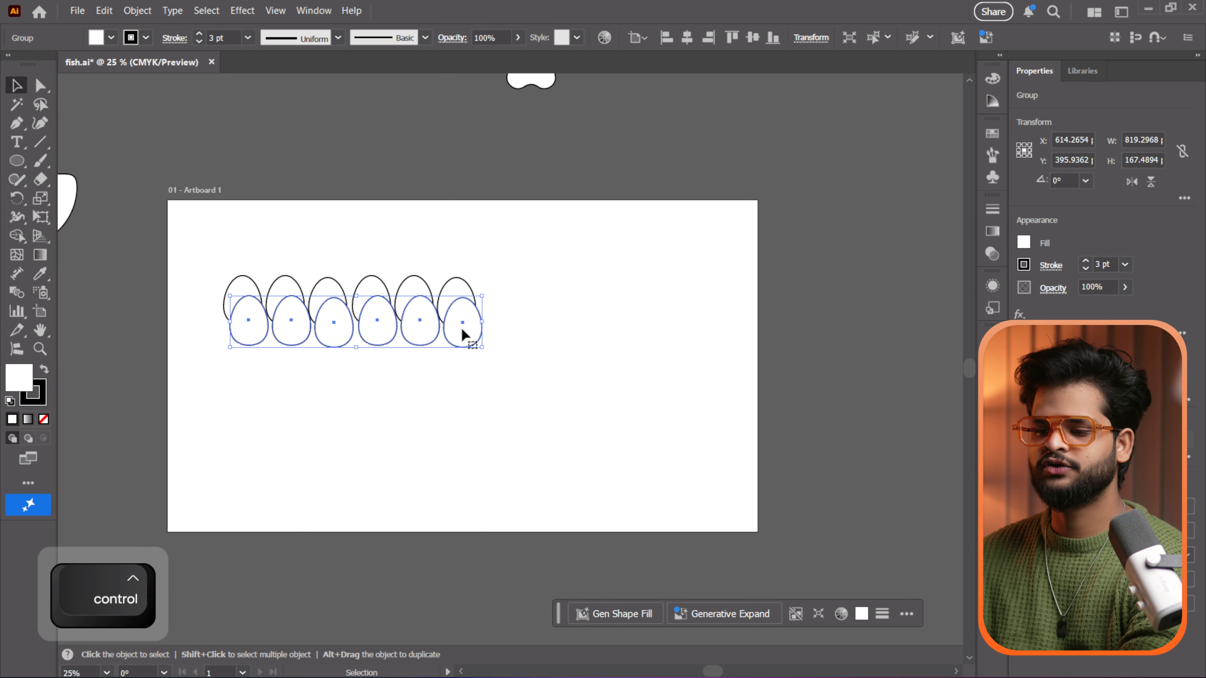
pyautogui.hotkey('ctrl', 'd')
pyautogui.hotkey('ctrl', 'd')
pyautogui.hotkey('ctrl', 'd')
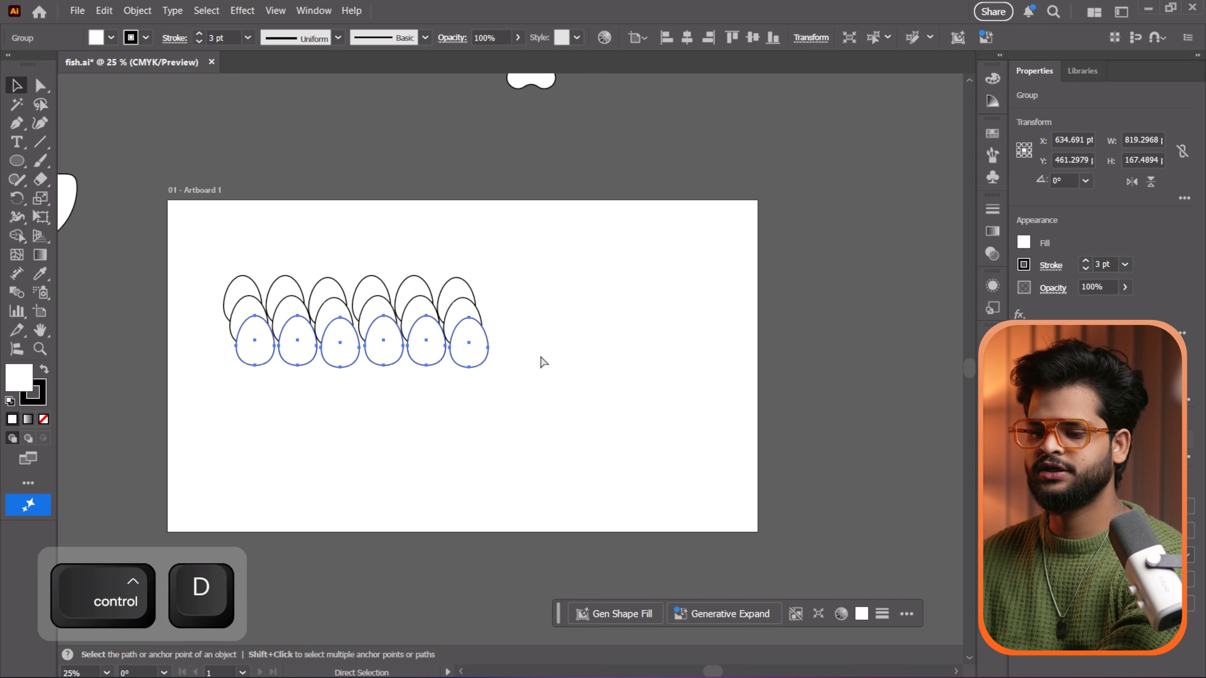
pyautogui.hotkey('ctrl', 'd')
pyautogui.hotkey('ctrl', 'd')
pyautogui.hotkey('ctrl', 'd')
pyautogui.hotkey('ctrl', 'd')
pyautogui.hotkey('ctrl', 'd')
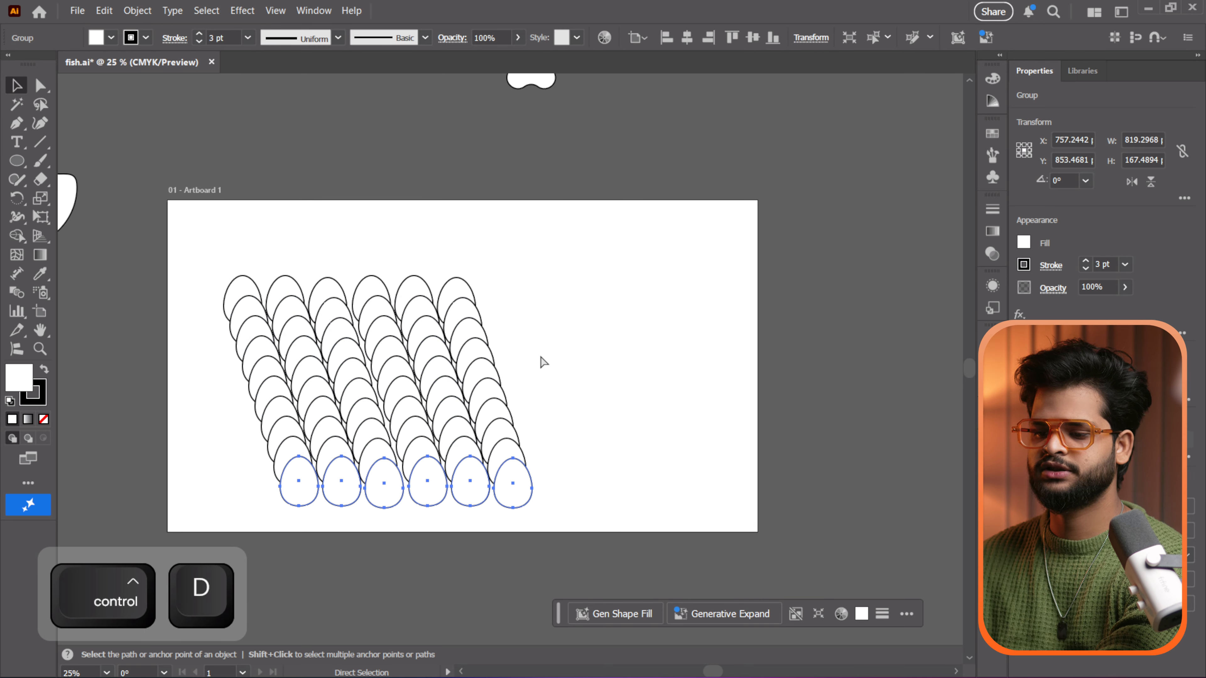
# Step: Group all the overlapping egg rows and move the group up and to the right, near the middle of the artboard
pyautogui.click(586, 340)
pyautogui.moveTo(194, 248); pyautogui.dragTo(646, 476)
pyautogui.press('ctrl')
pyautogui.hotkey('ctrl', 'g')
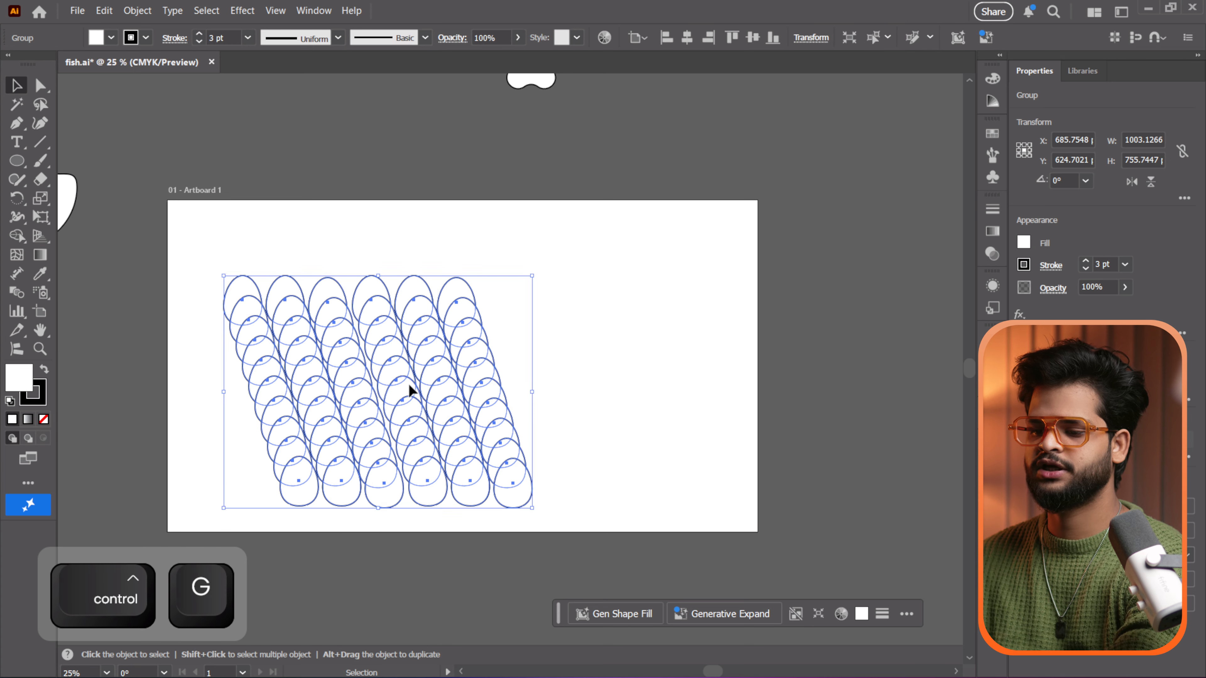
pyautogui.moveTo(409, 390); pyautogui.dragTo(493, 350)
pyautogui.click(693, 306)
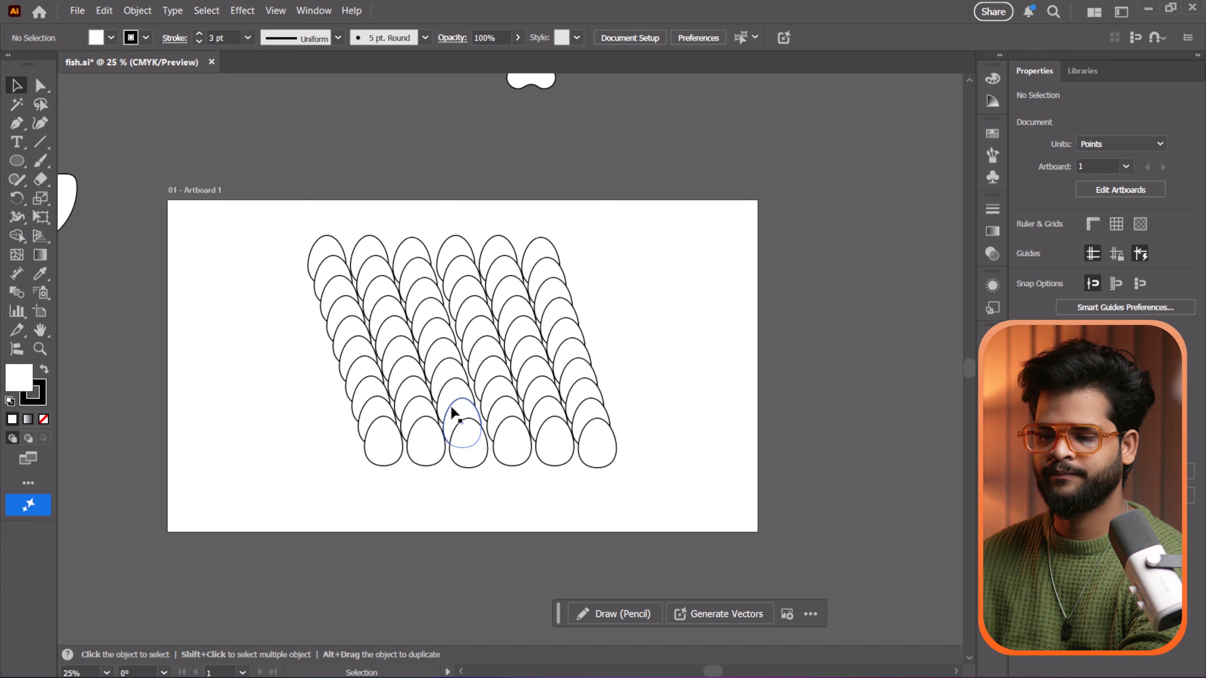
pyautogui.press('a')
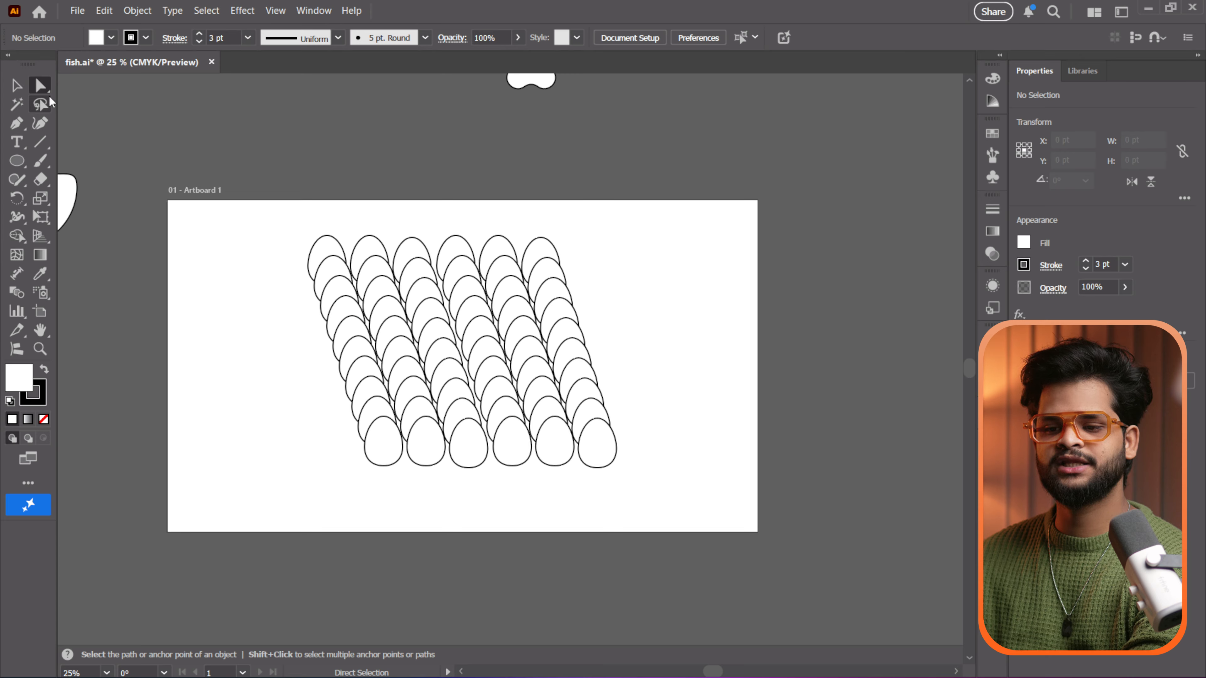
# Step: Try moving the topmost row of eggs out of the group with the Direct Selection tool, and undo each move
pyautogui.rightClick(47, 83)
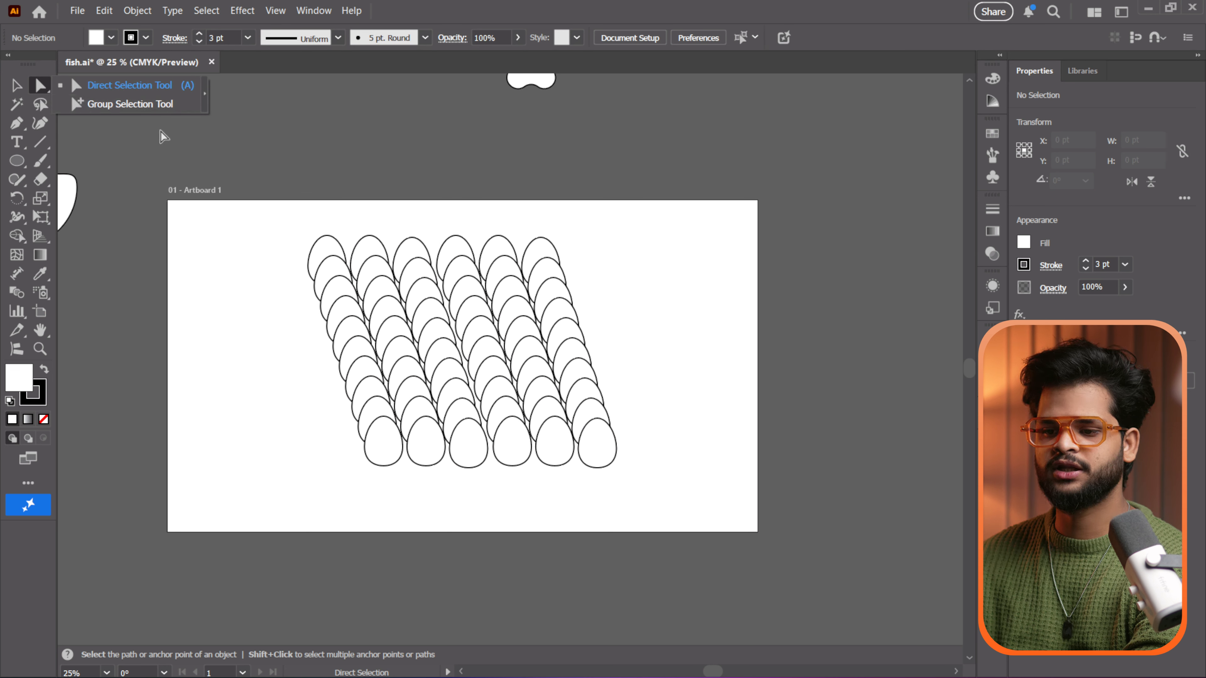
pyautogui.click(136, 91)
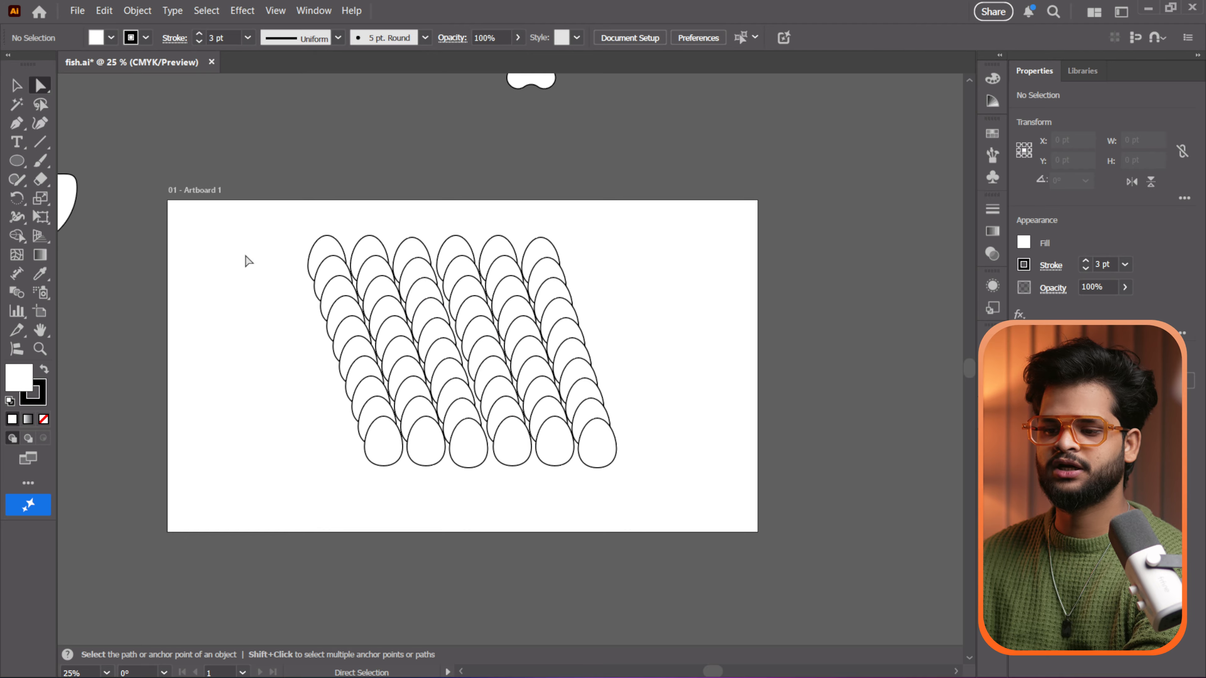
pyautogui.moveTo(381, 248); pyautogui.dragTo(590, 253)
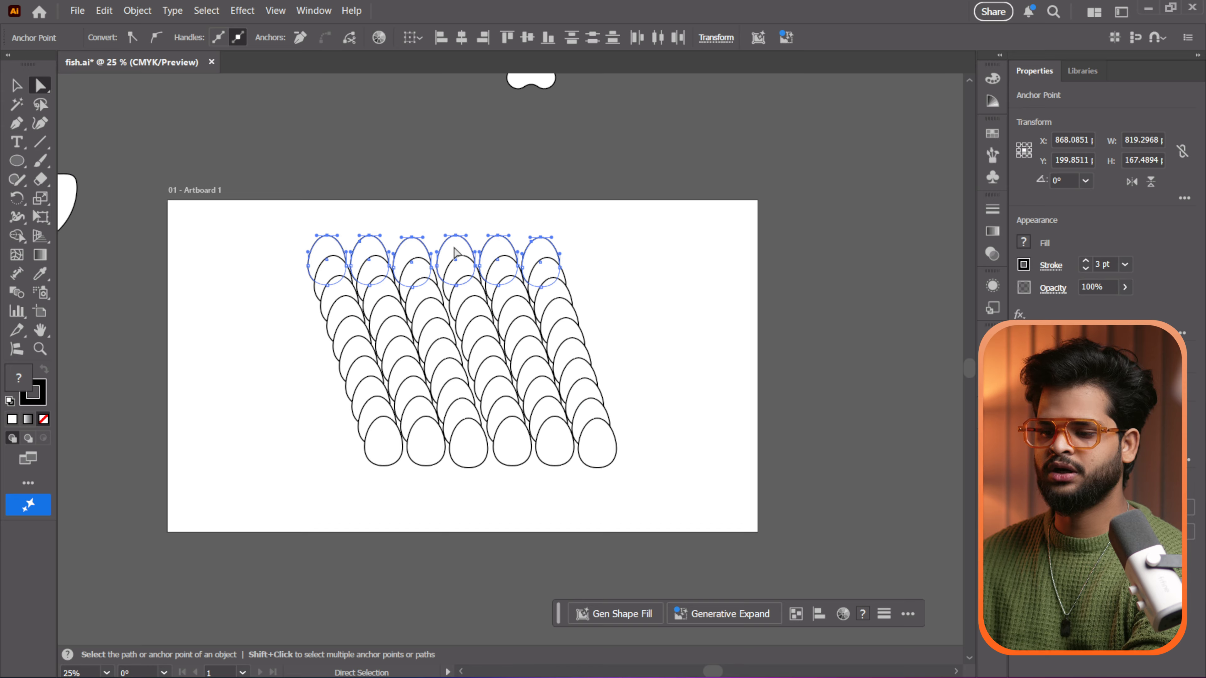
pyautogui.moveTo(455, 252); pyautogui.dragTo(648, 271)
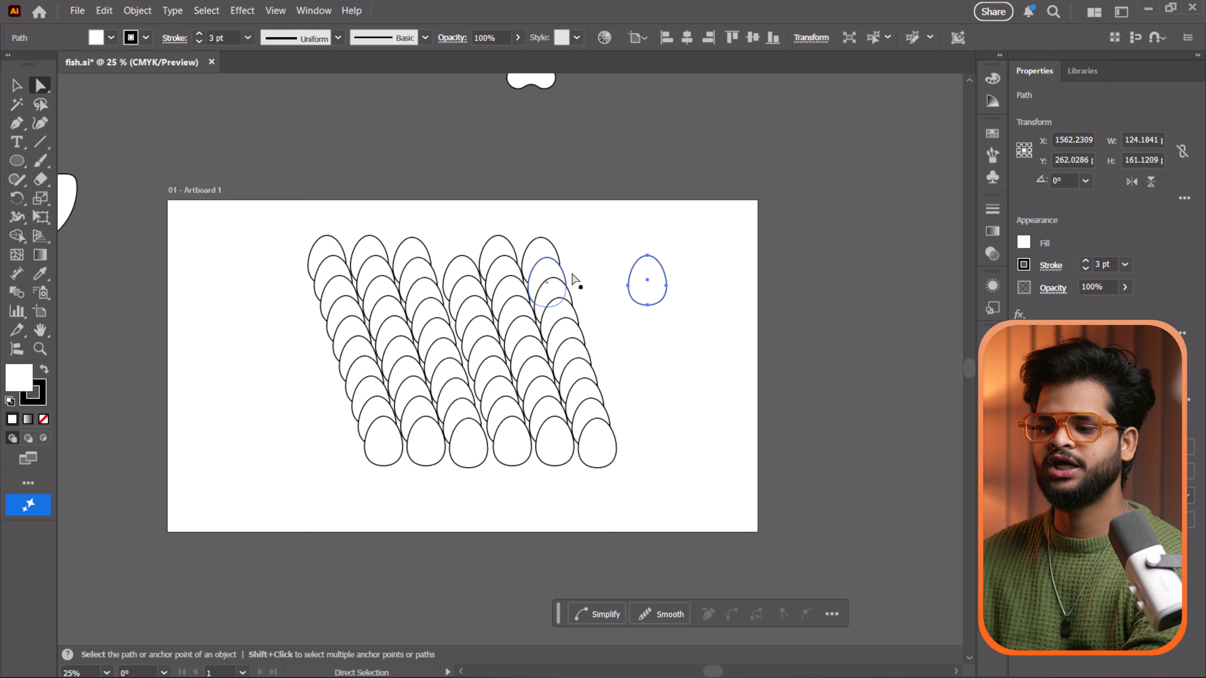
pyautogui.hotkey('ctrl', 'z')
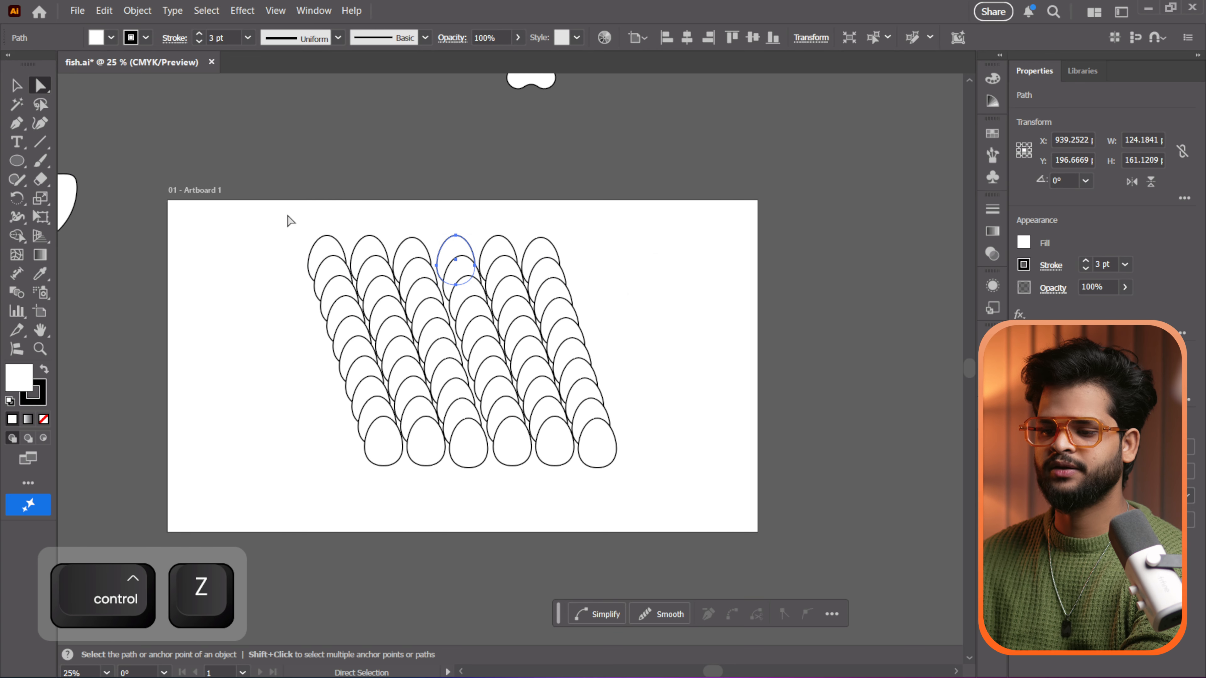
pyautogui.moveTo(286, 215); pyautogui.dragTo(568, 252)
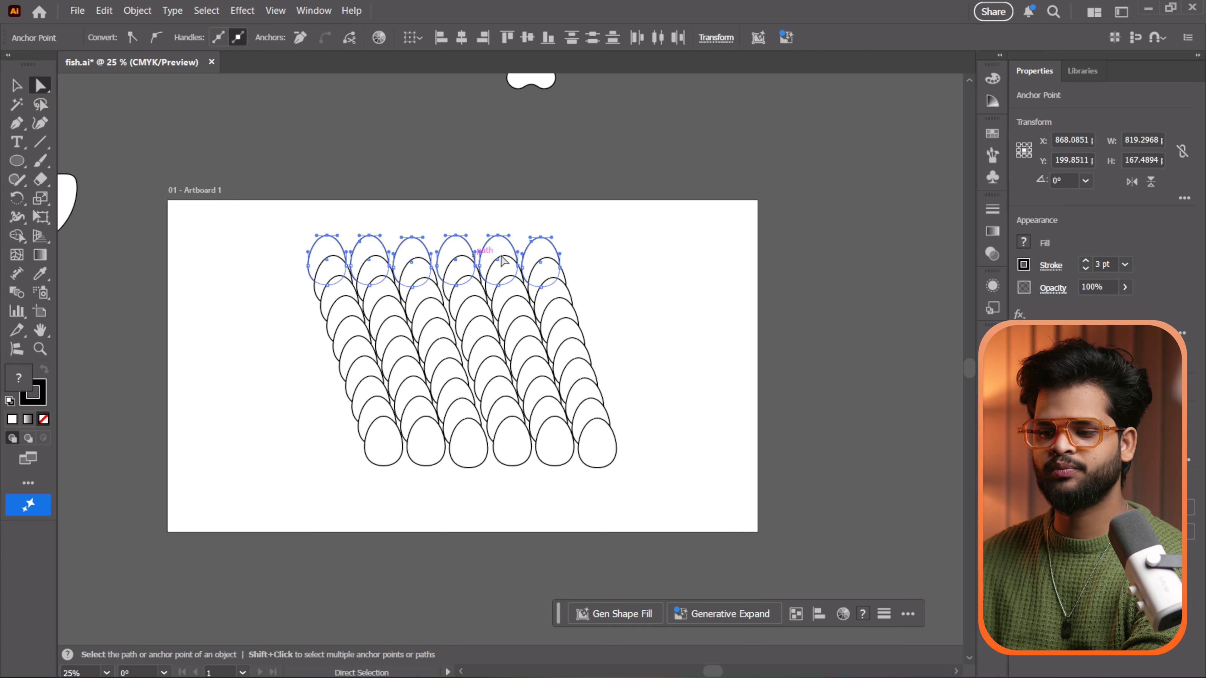
pyautogui.moveTo(506, 250); pyautogui.dragTo(647, 278)
pyautogui.hotkey('ctrl', 'z')
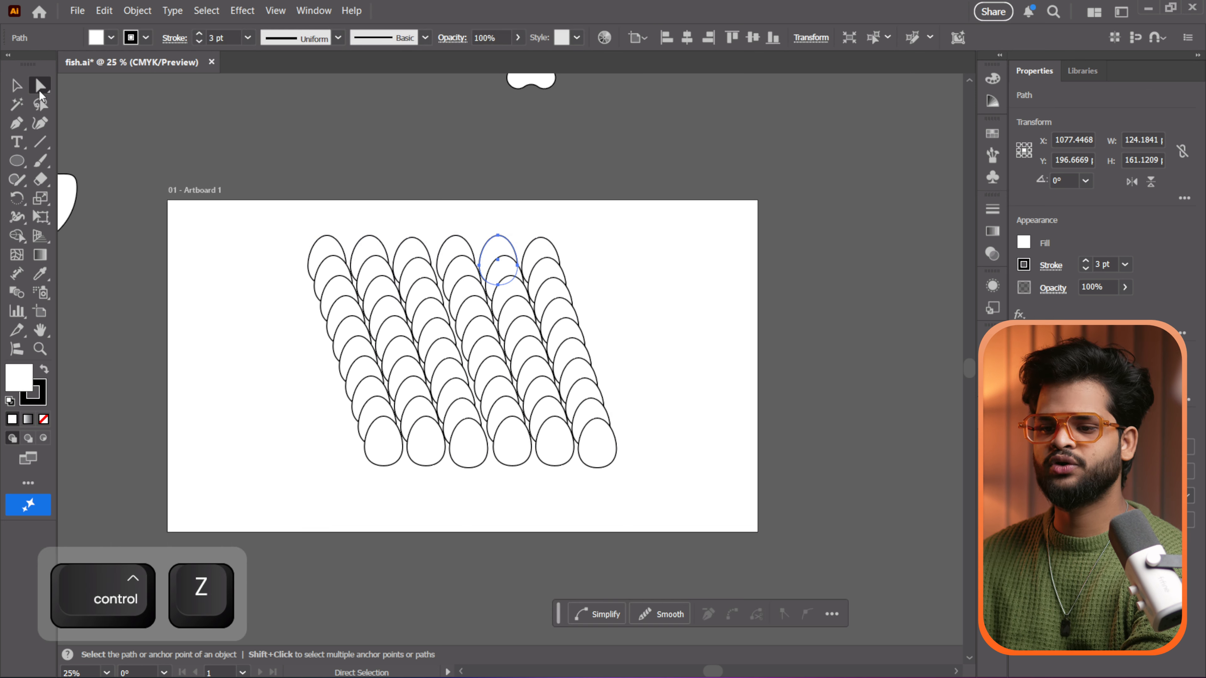
# Step: Move the whole topmost egg row below the pattern, near the artboard's lower edge, with the Group Selection tool
pyautogui.click(39, 88)
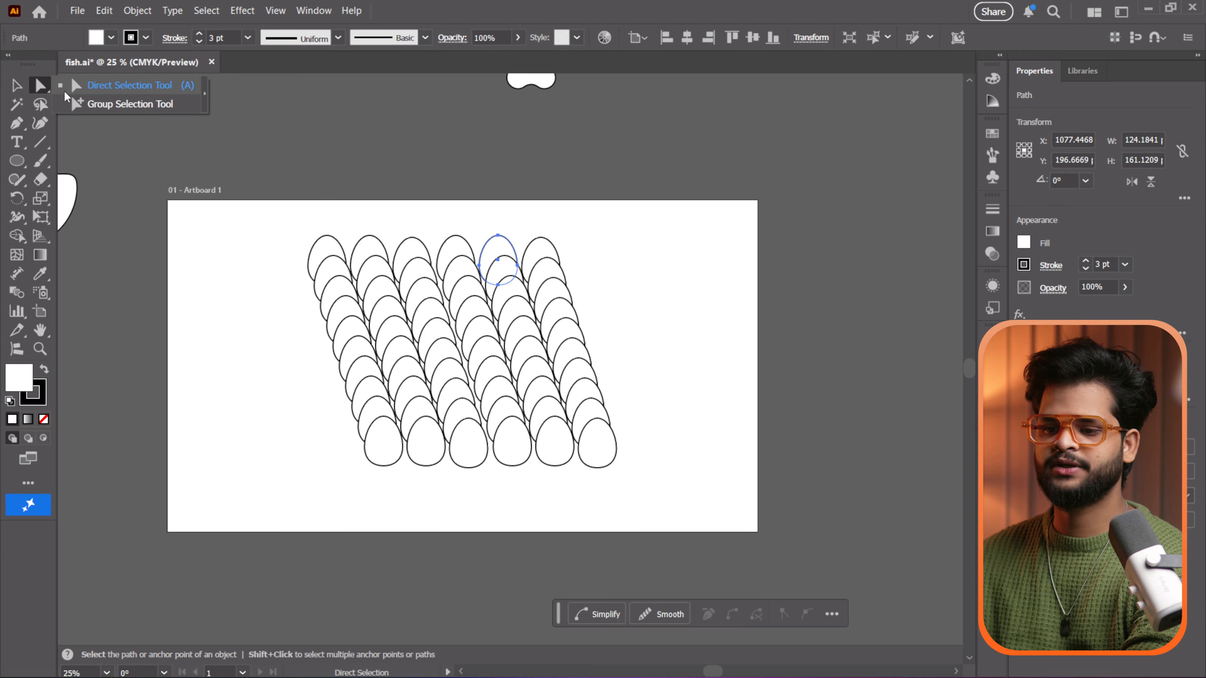
pyautogui.click(106, 105)
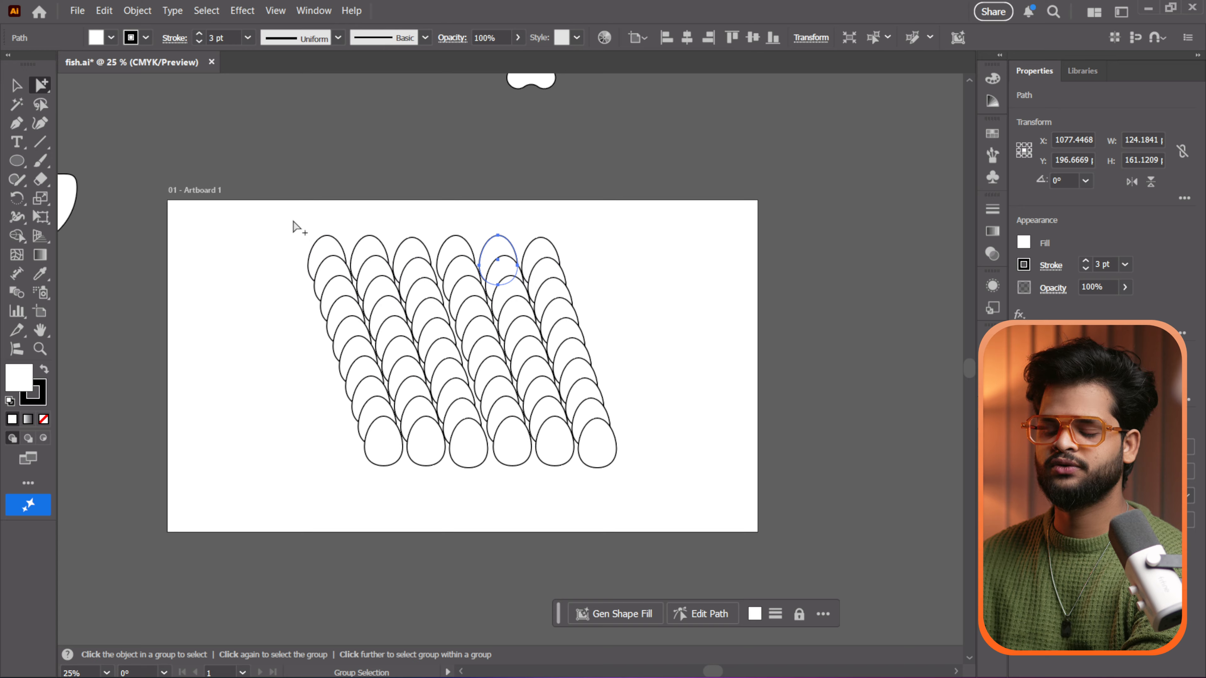
pyautogui.moveTo(293, 222); pyautogui.dragTo(595, 253)
pyautogui.moveTo(460, 246); pyautogui.dragTo(551, 496)
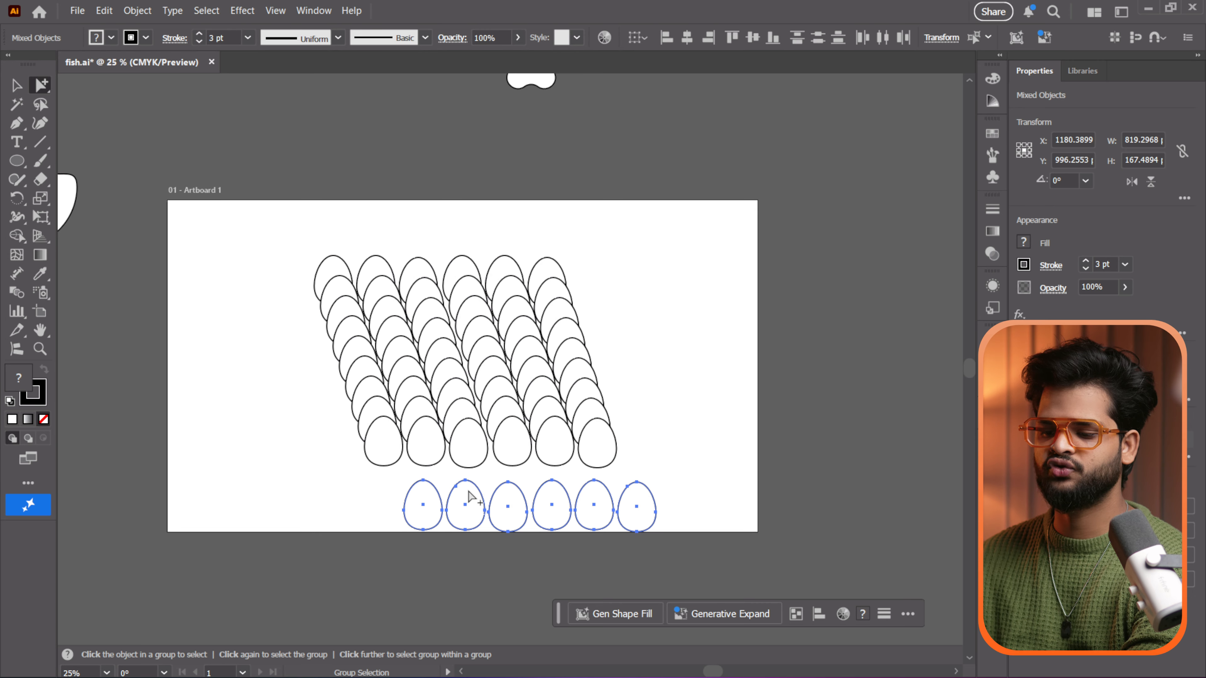
# Step: Reshape the second egg of the separated row with Direct Selection, pulling its top anchor's left handle down into the egg, and deselect it
pyautogui.keyDown('alt'); pyautogui.scroll(3, 458, 499); pyautogui.keyUp('alt')
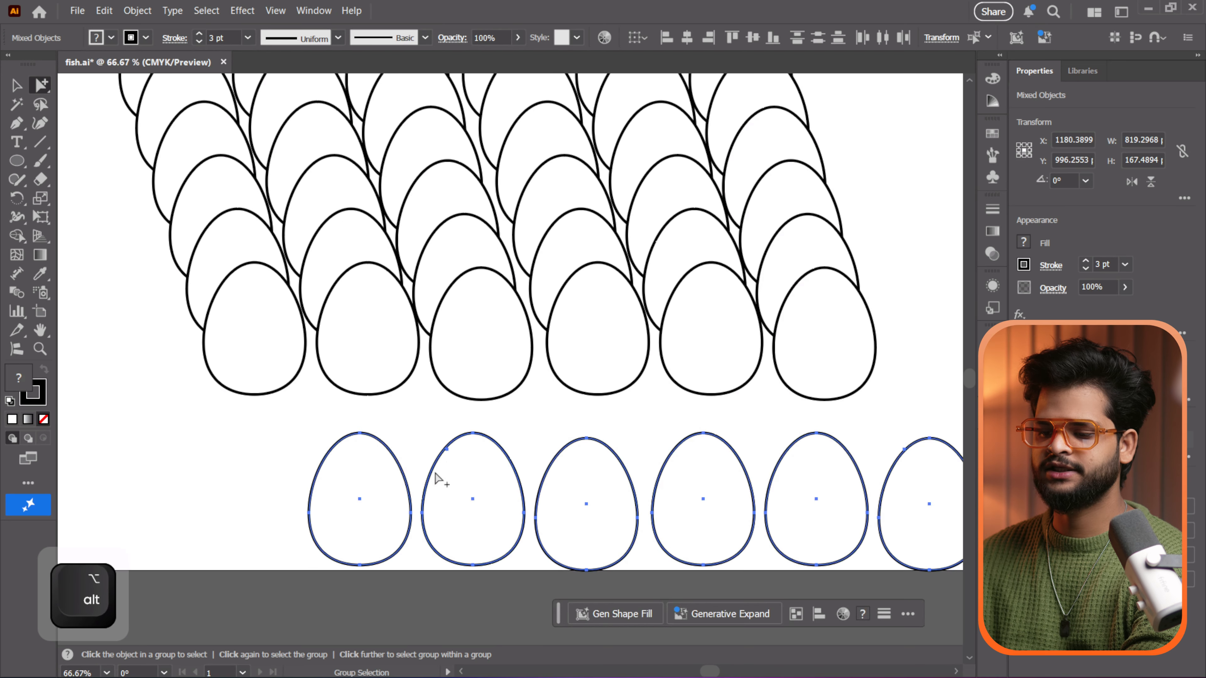
pyautogui.keyDown('alt'); pyautogui.click(447, 451); pyautogui.keyUp('alt')
pyautogui.press('a')
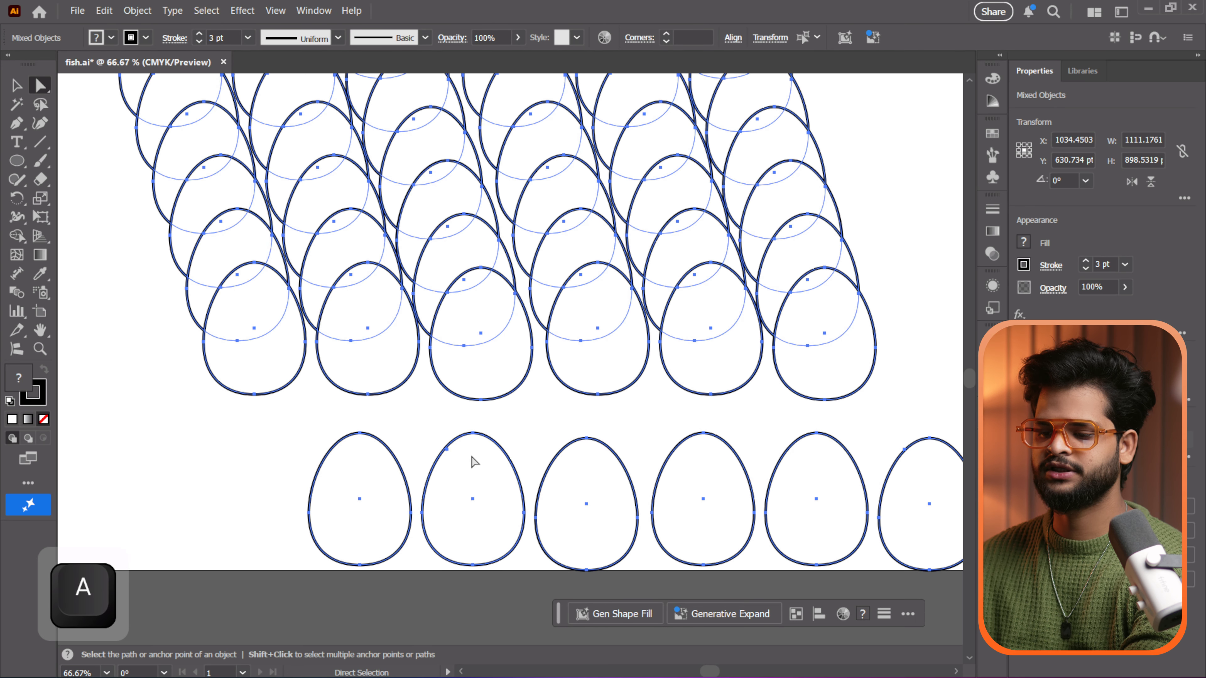
pyautogui.click(425, 433)
pyautogui.click(448, 447)
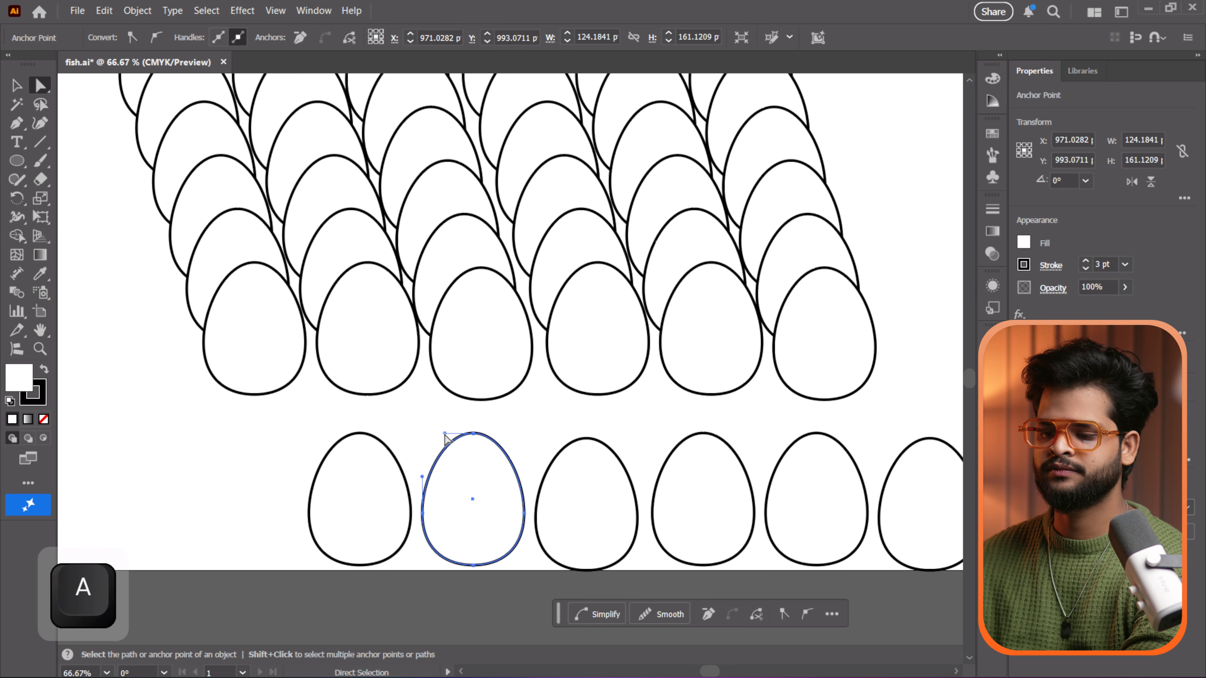
pyautogui.moveTo(445, 434); pyautogui.dragTo(481, 509)
pyautogui.click(413, 443)
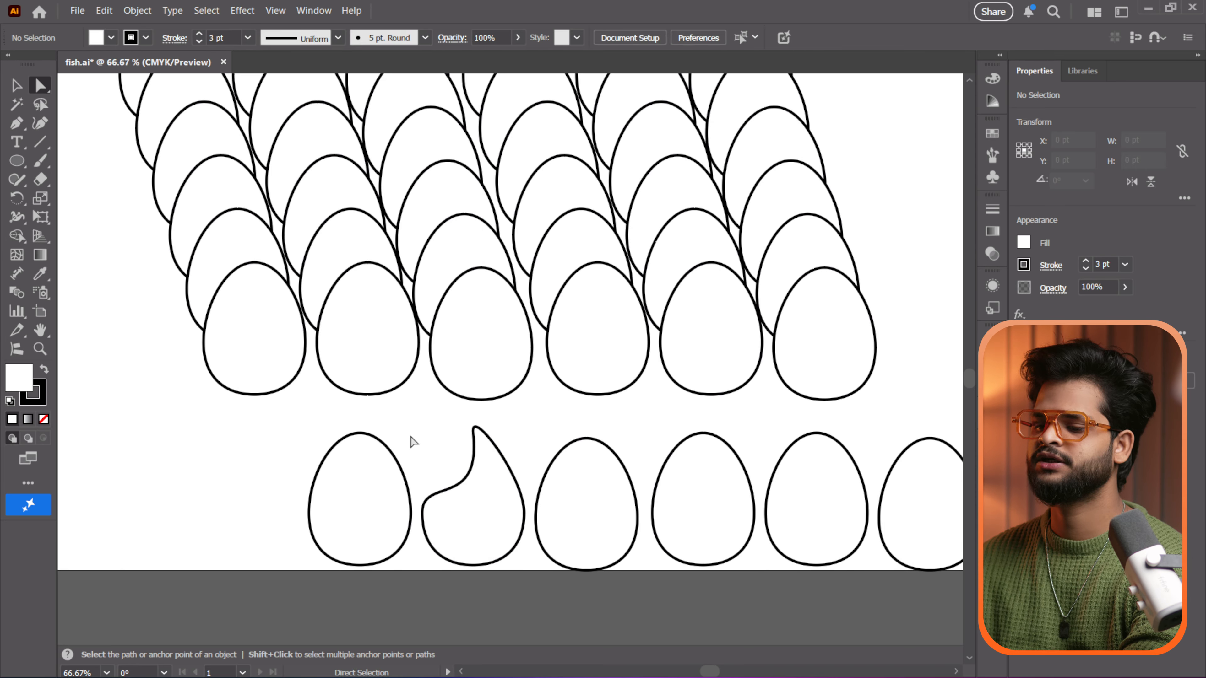